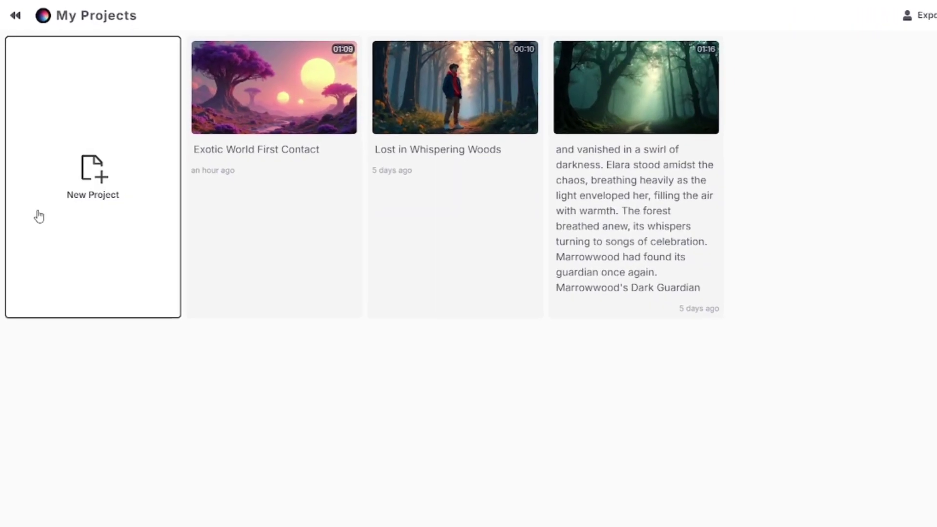
# Step: Start a new project and check the 3m duration, Narration audio style and Template options, keeping the defaults
pyautogui.click(121, 233)
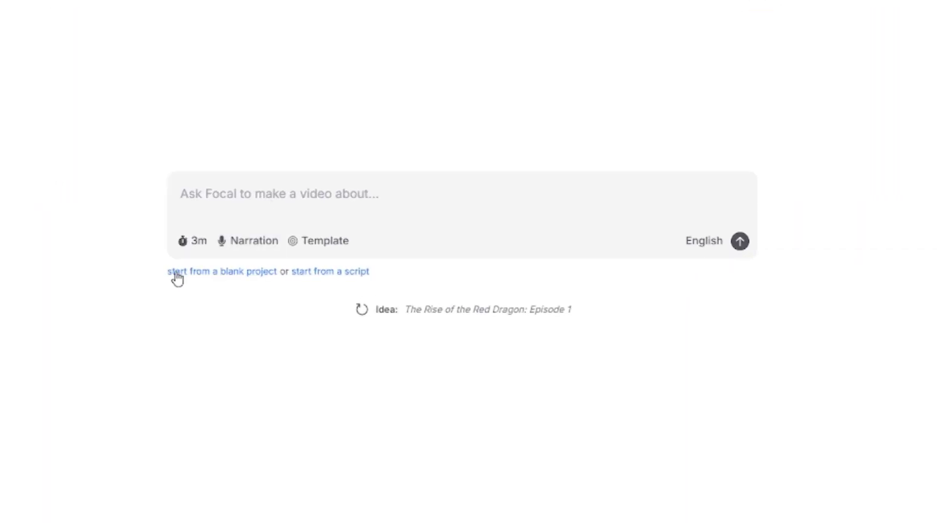
pyautogui.click(200, 244)
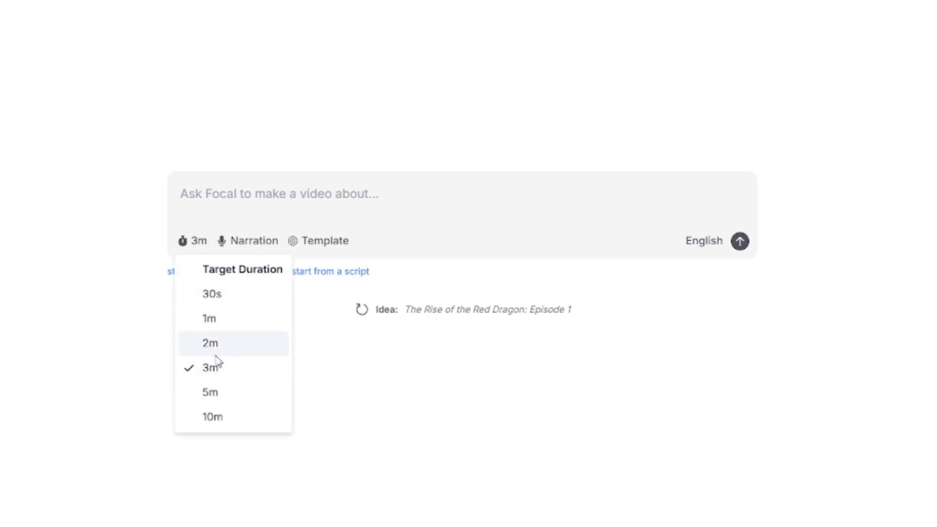
pyautogui.click(396, 366)
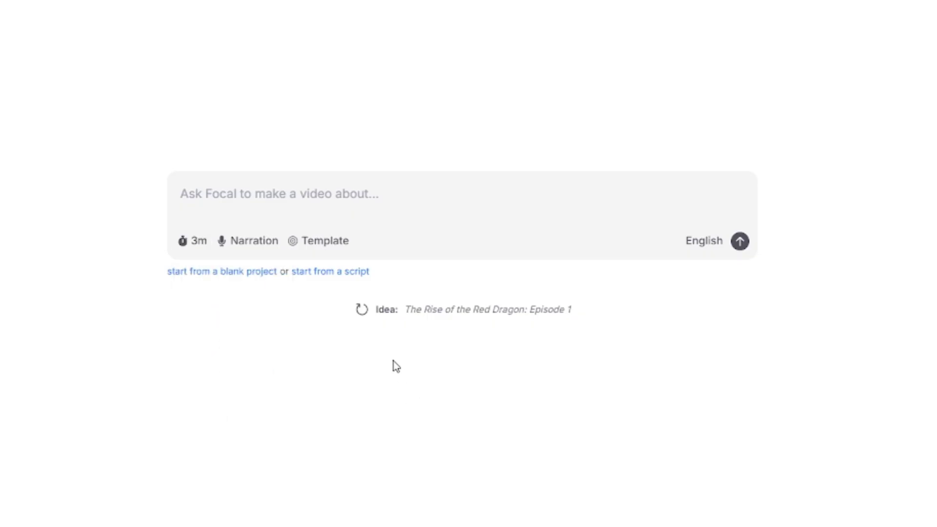
pyautogui.click(249, 246)
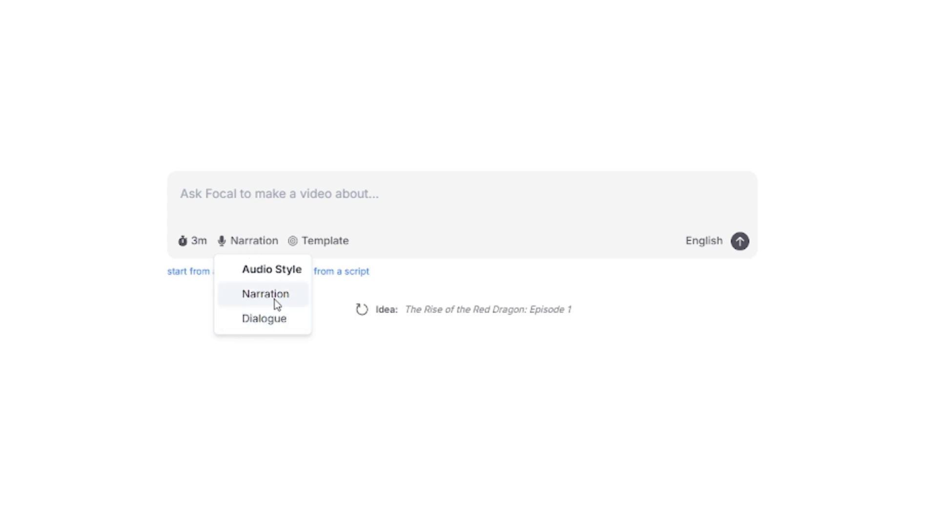
pyautogui.click(321, 239)
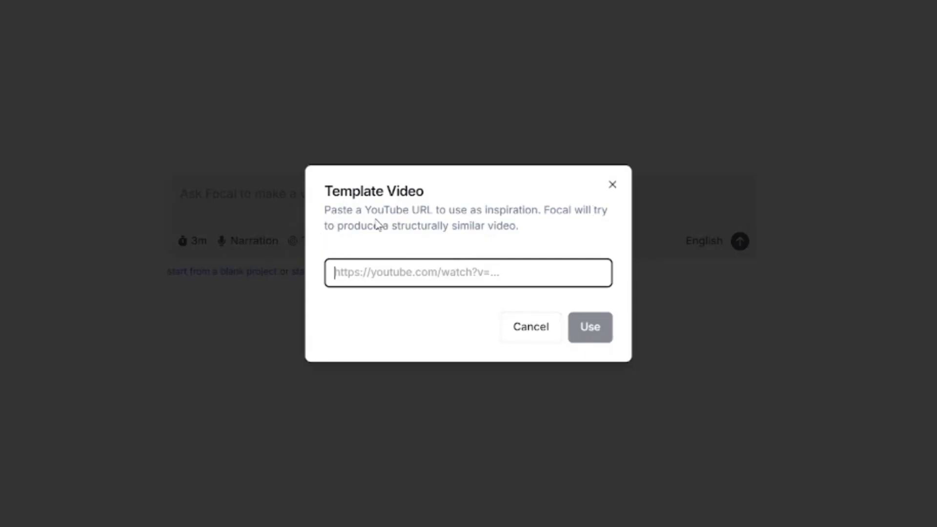
pyautogui.click(613, 183)
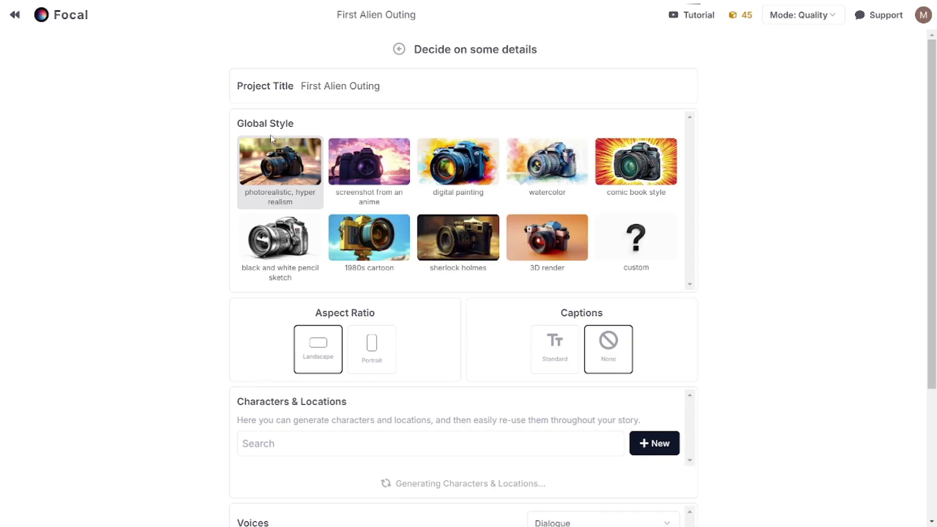
# Step: Choose the 3D render global style and change the boy's suit description to white
pyautogui.click(517, 234)
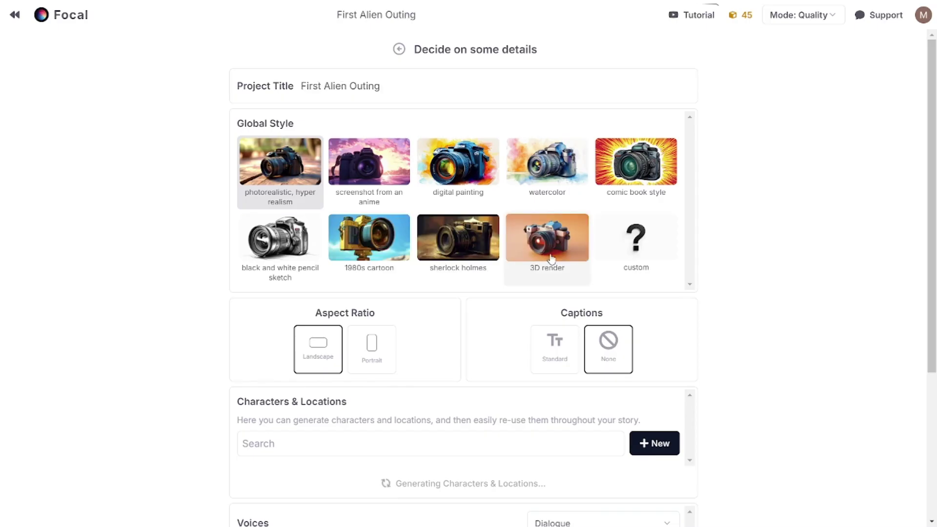
pyautogui.scroll(-7, 399, 291)
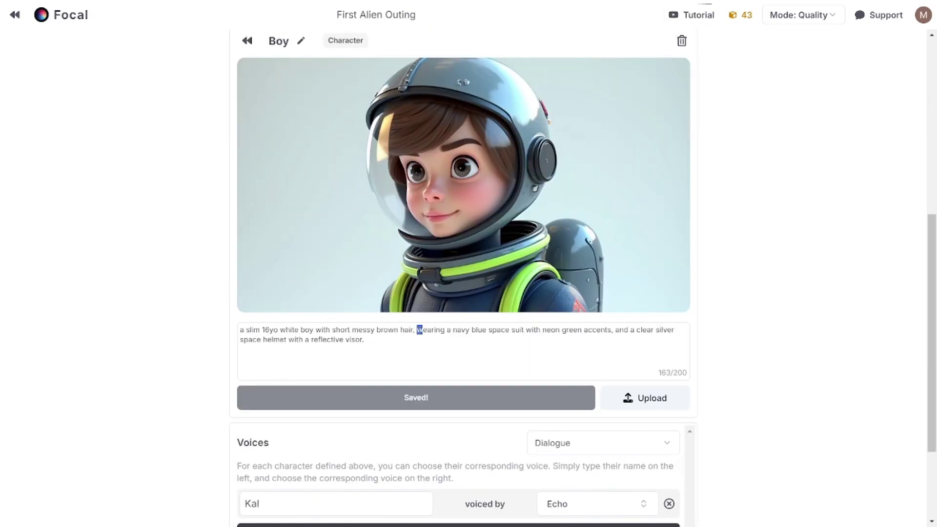
pyautogui.write('white')
pyautogui.moveTo(597, 329); pyautogui.dragTo(511, 330)
pyautogui.press('BackSpace')
pyautogui.click(455, 397)
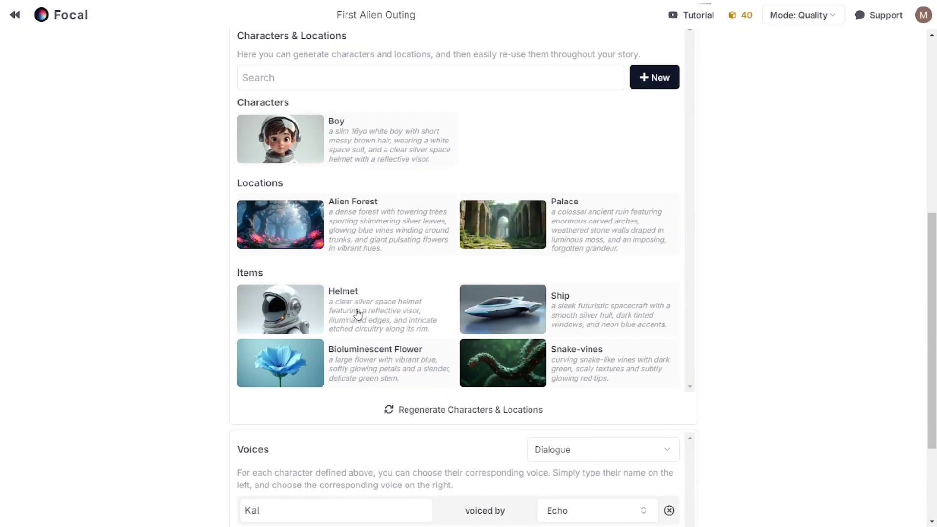
# Step: Create the project and generate the chapter's scenes, rejecting the first batch
pyautogui.scroll(-4, 587, 372)
pyautogui.click(627, 510)
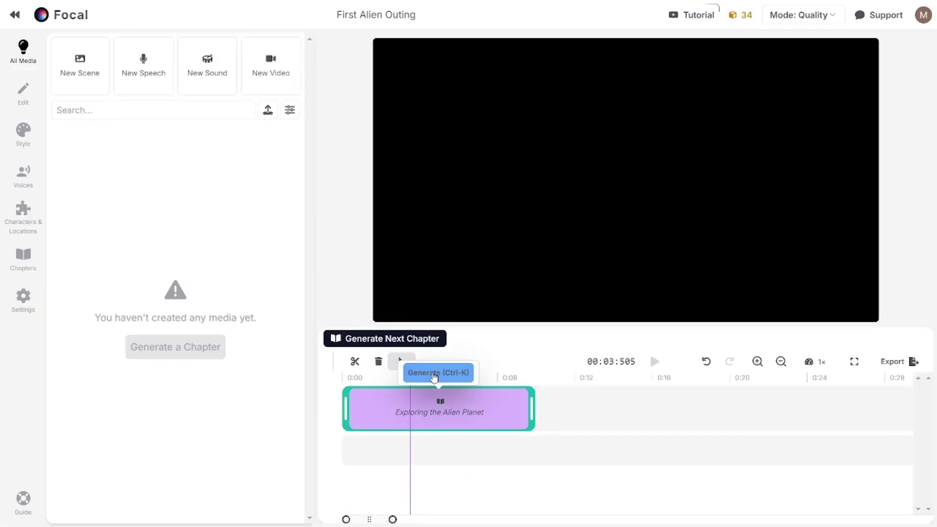
pyautogui.click(438, 372)
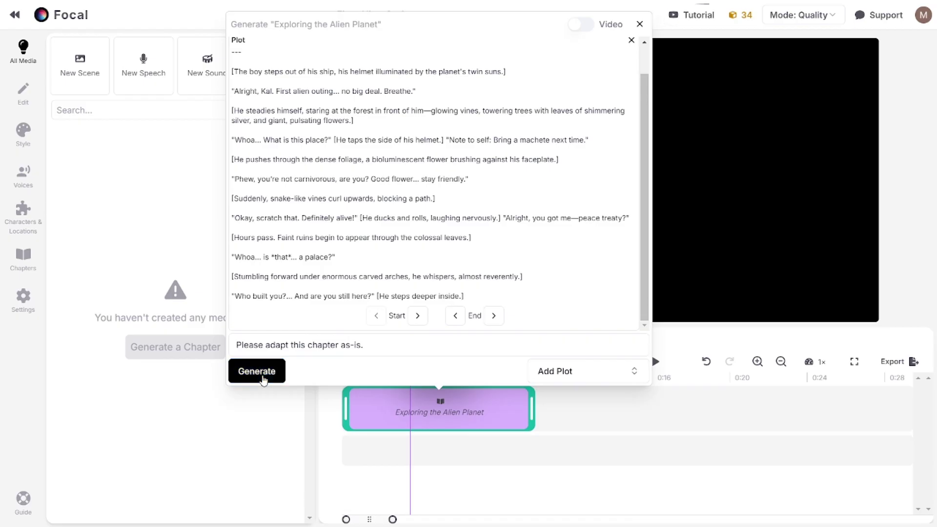
pyautogui.click(263, 379)
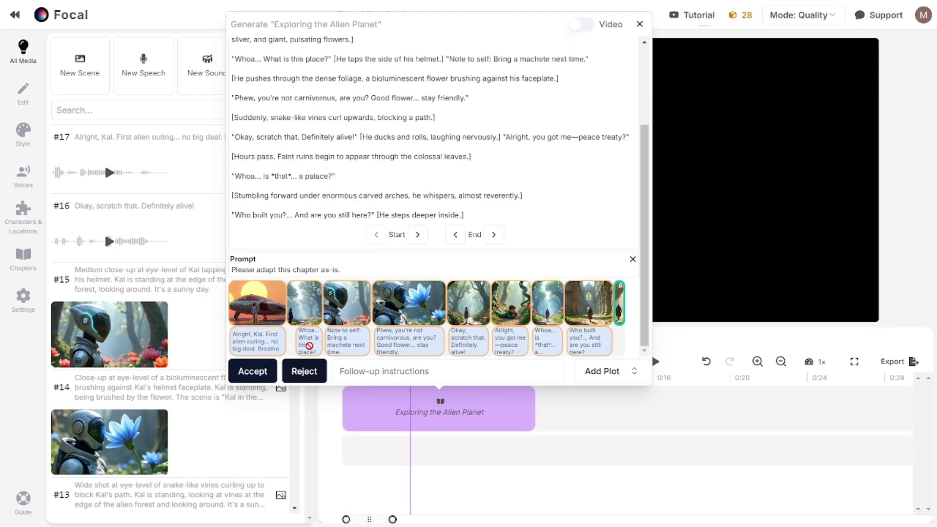
pyautogui.click(304, 375)
# Step: Regenerate the chapter scenes, accept them onto the timeline, and inspect the second and last scenes
pyautogui.click(425, 373)
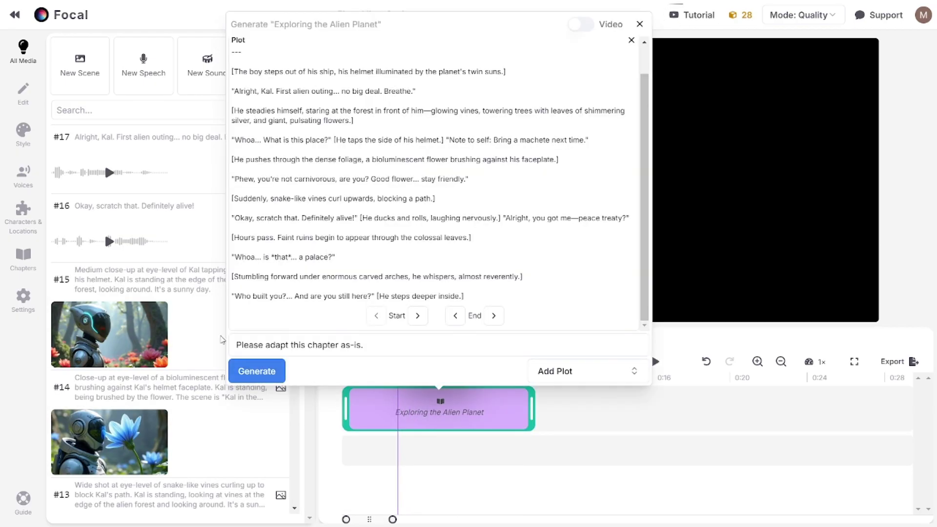
pyautogui.click(257, 371)
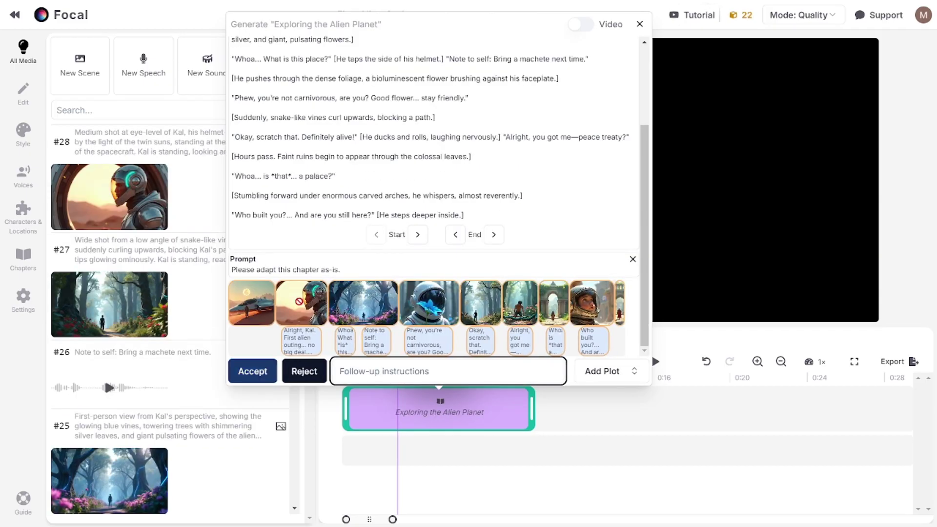
pyautogui.click(253, 371)
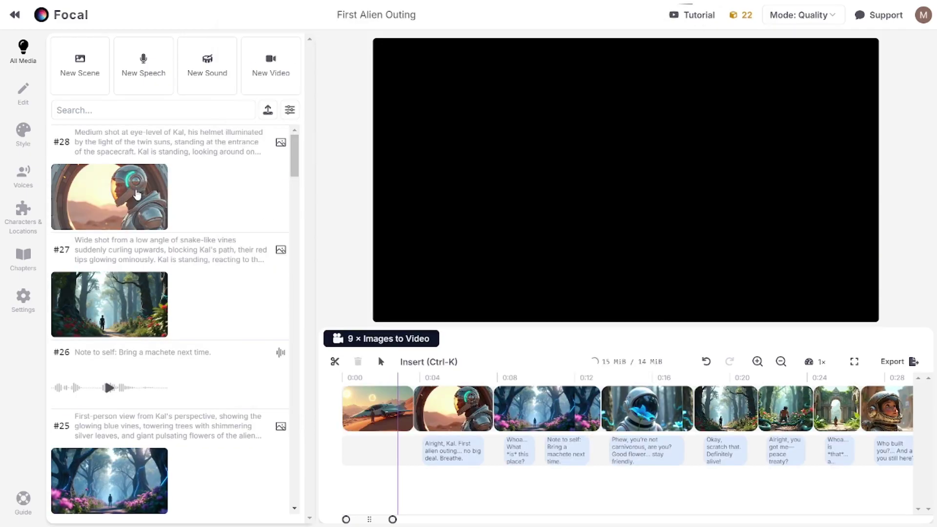
pyautogui.click(447, 419)
pyautogui.click(896, 406)
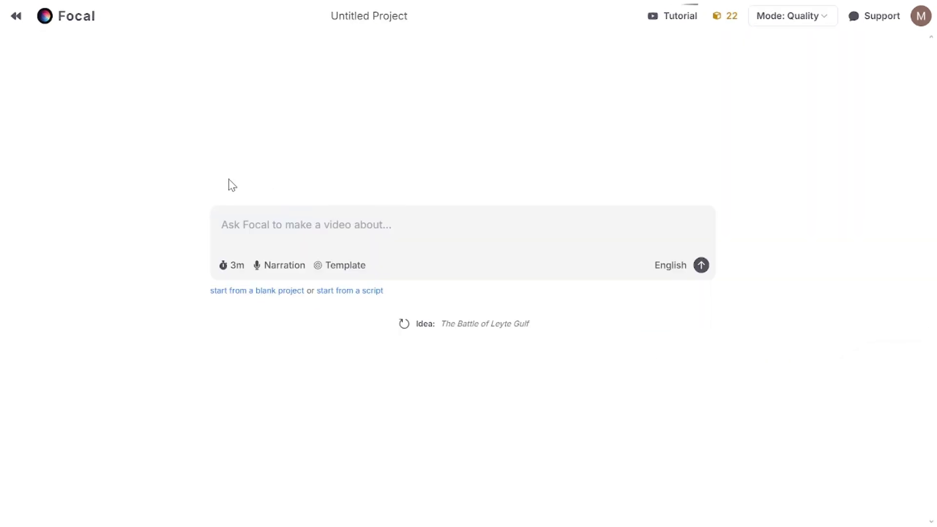
# Step: Submit the idea 'boy astronaut landed on the exotic planet, went through the tropical forest…' for a script
pyautogui.click(257, 215)
pyautogui.write('boy astronaut landed on the exotic planet, went through the tropical forest full of alien plants and trees')
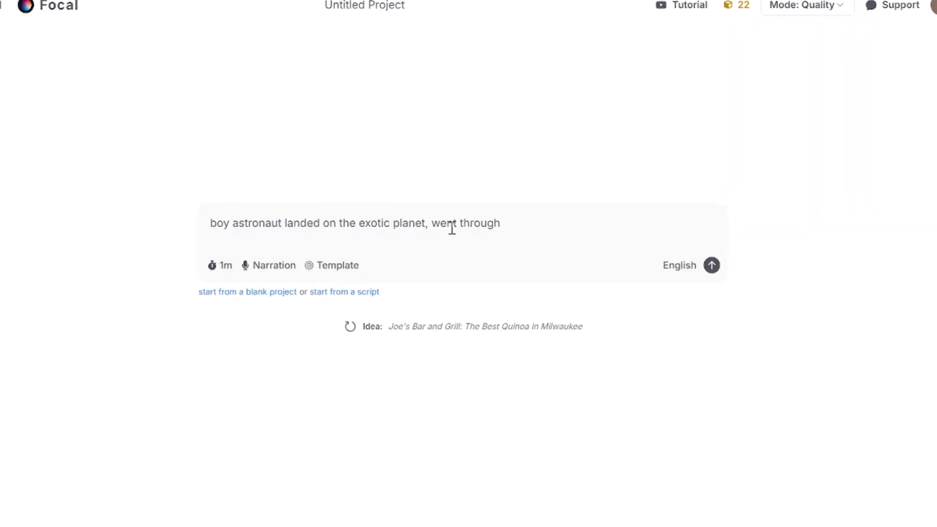
pyautogui.write(', he looks at the old map, and finally he found ruins of an ancient palace')
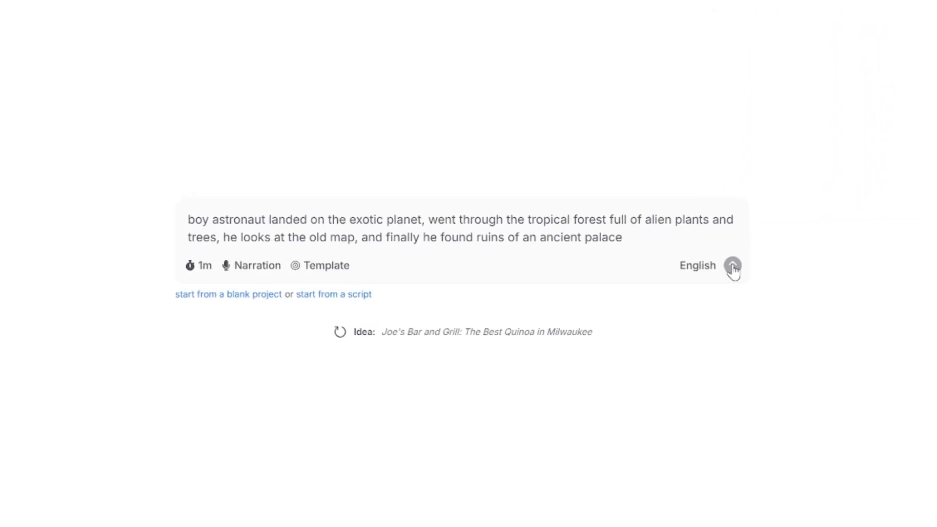
pyautogui.click(716, 265)
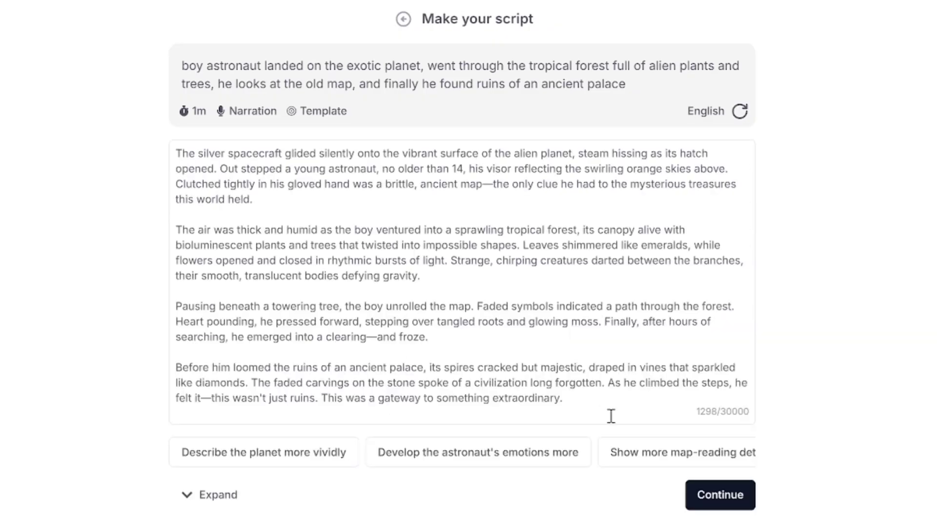
# Step: Review the generated script, return to the prompt page, and start a blank project instead
pyautogui.moveTo(611, 416); pyautogui.dragTo(51, 137)
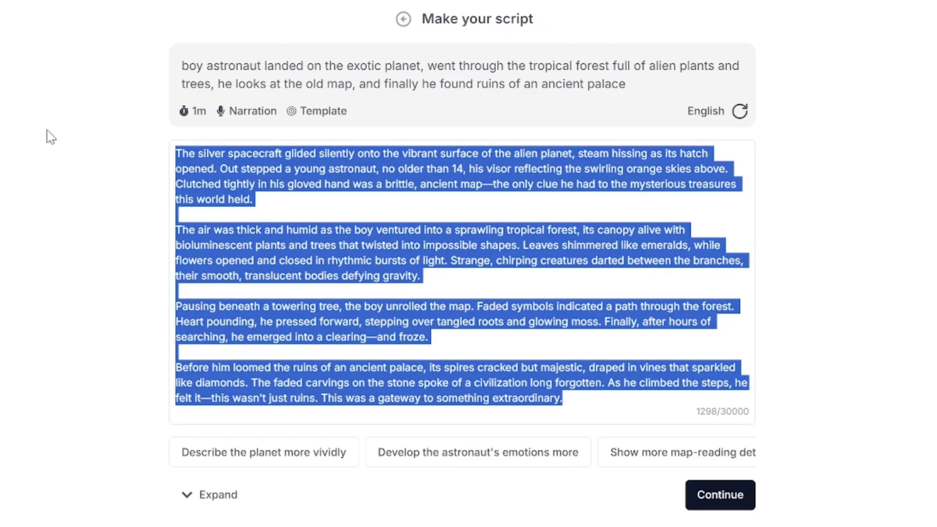
pyautogui.click(403, 20)
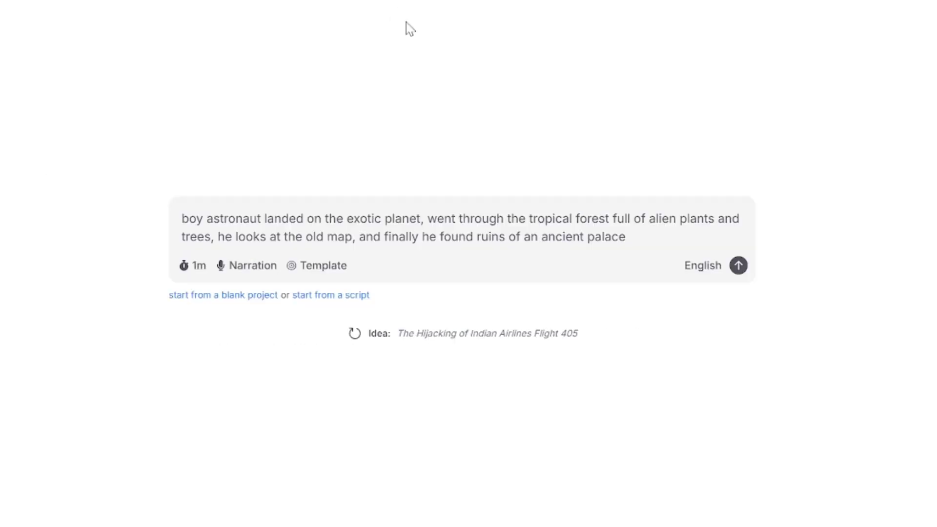
pyautogui.click(248, 295)
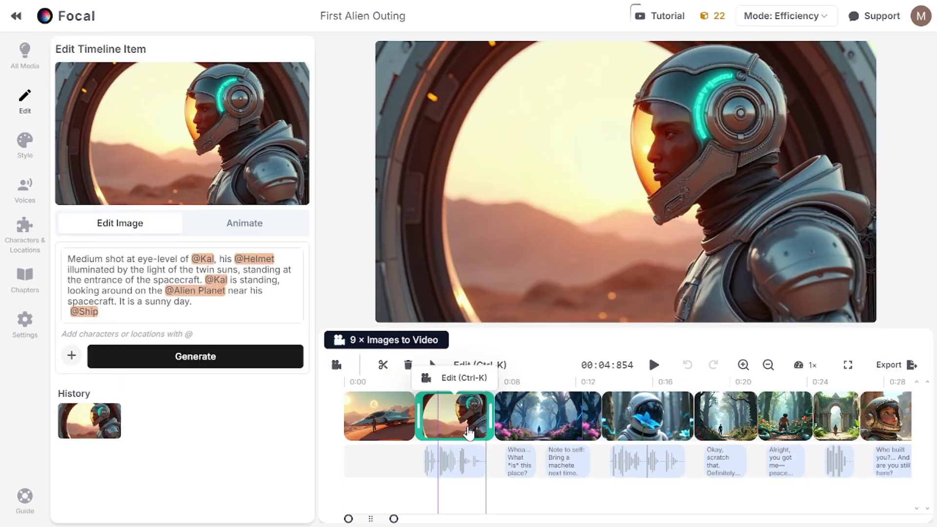
pyautogui.click(891, 408)
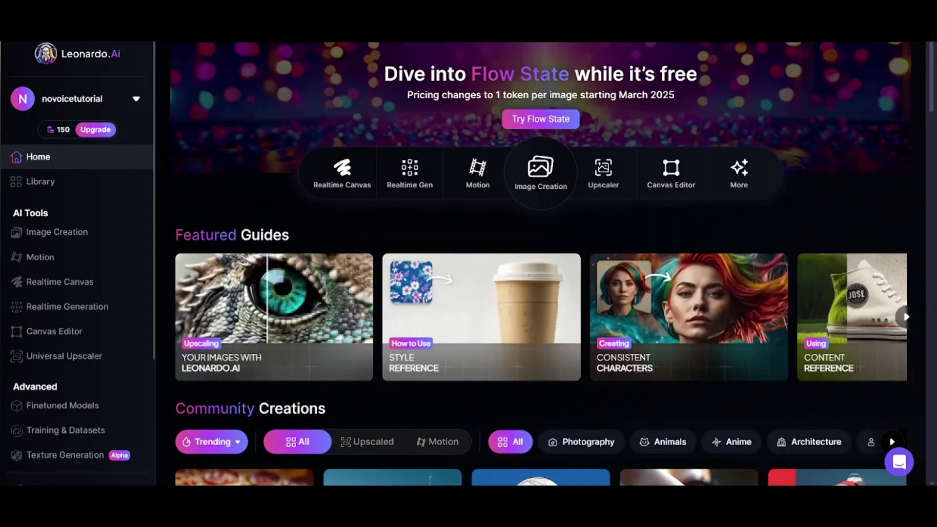
# Step: Go to Image Creation and look over the available models, presets and style choices
pyautogui.click(539, 170)
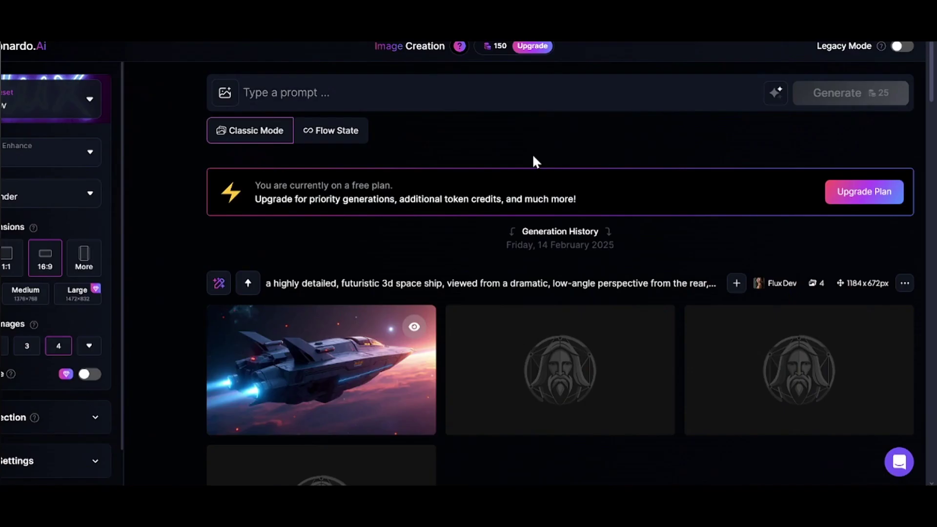
pyautogui.click(91, 86)
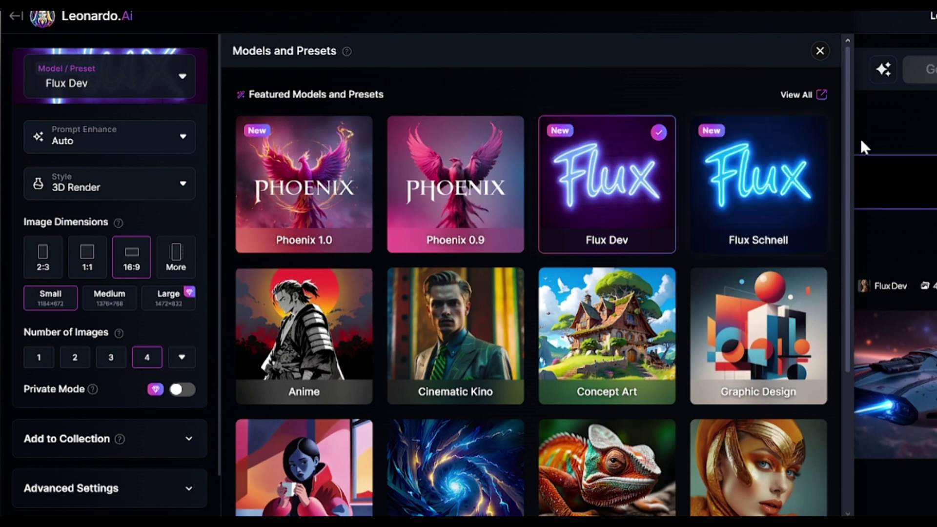
pyautogui.click(881, 135)
pyautogui.click(117, 198)
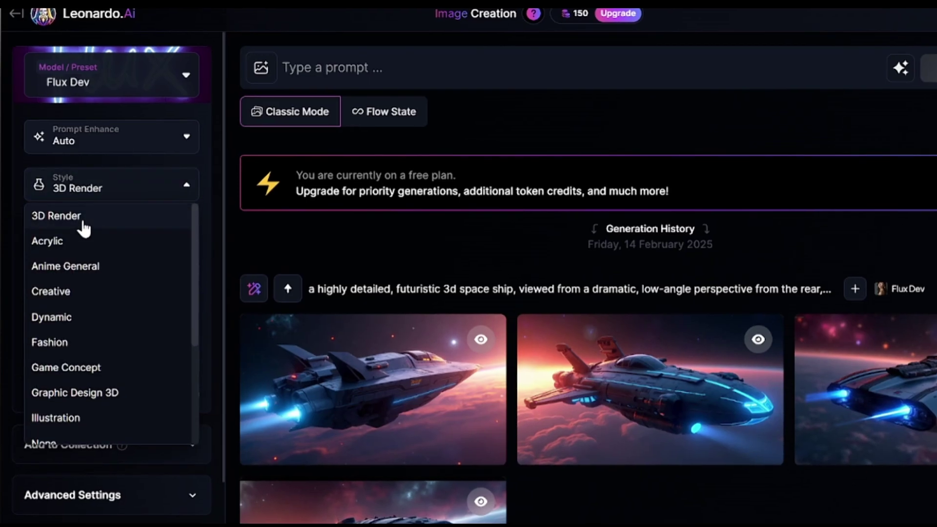
# Step: Generate images from the prompt 'boy astronaut, white space suit, curly brown hair, brown eyes, rounded face…'
pyautogui.click(328, 71)
pyautogui.write('boy astronaut, white space suit')
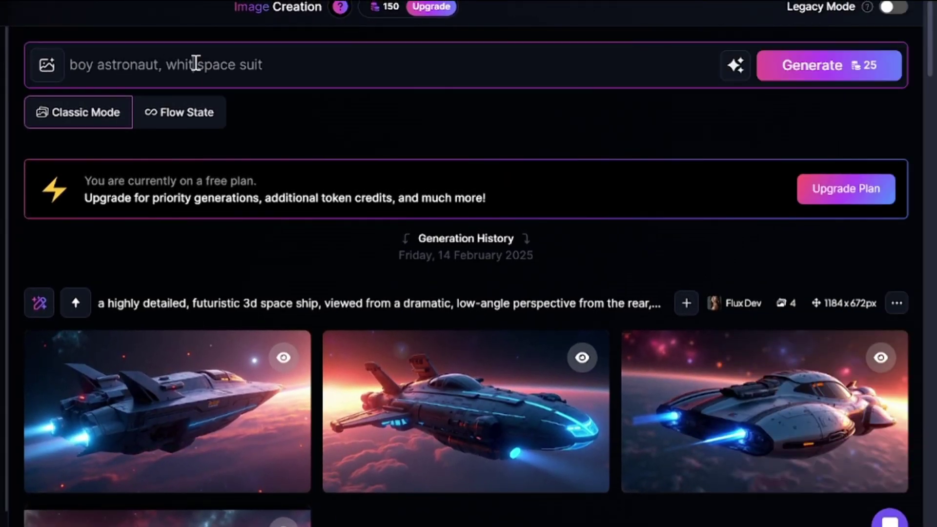
pyautogui.write(', curly brown hair, brown eyes, rounded face, he is standing amdst tropical forest full of alien plants')
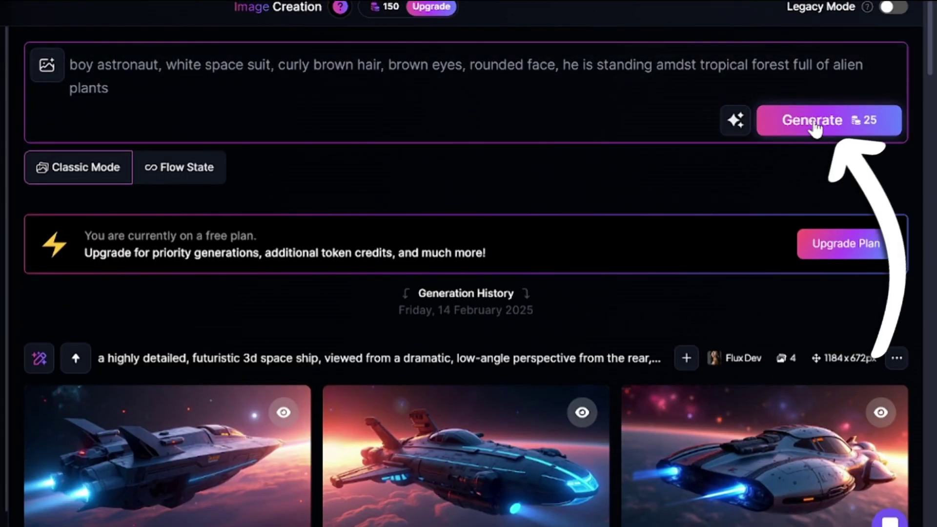
pyautogui.click(814, 128)
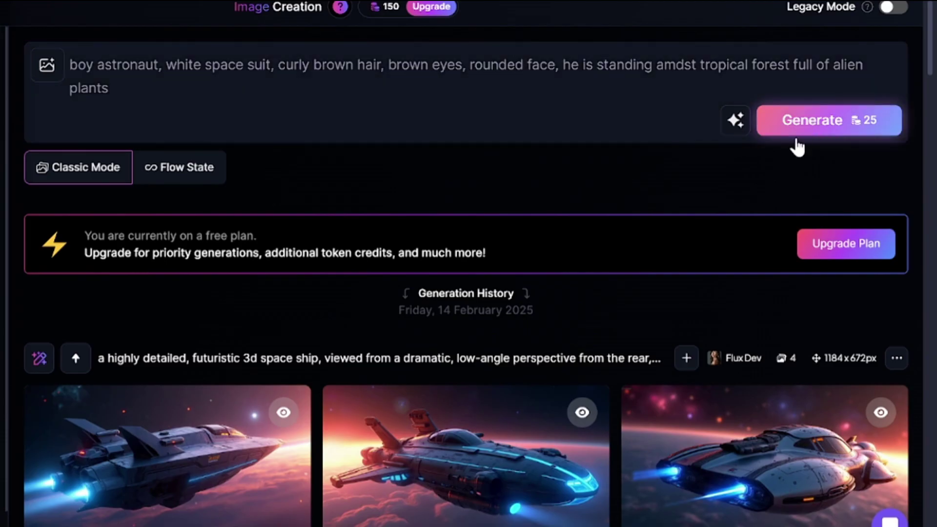
pyautogui.click(797, 128)
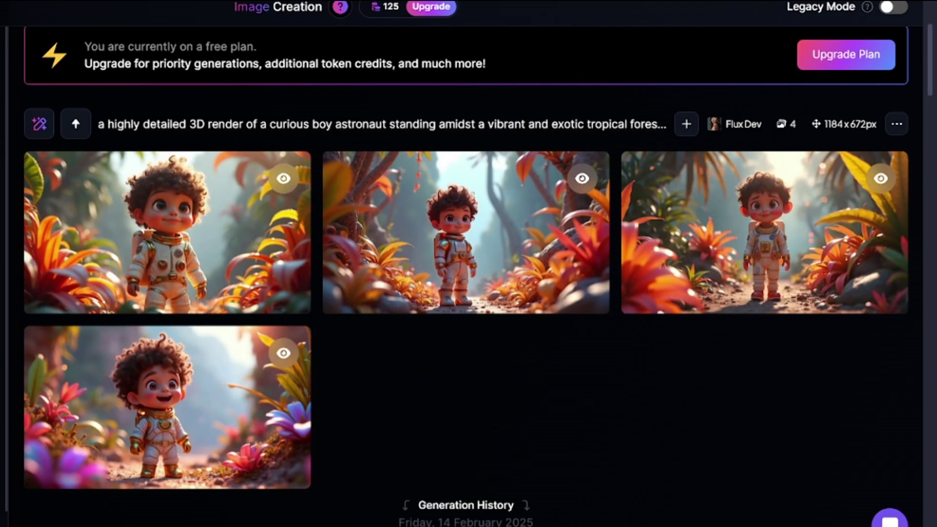
pyautogui.scroll(4, 466, 273)
# Step: Prefix the prompt with 'close-up of a' and '16-years-old' and generate four new images
pyautogui.click(150, 113)
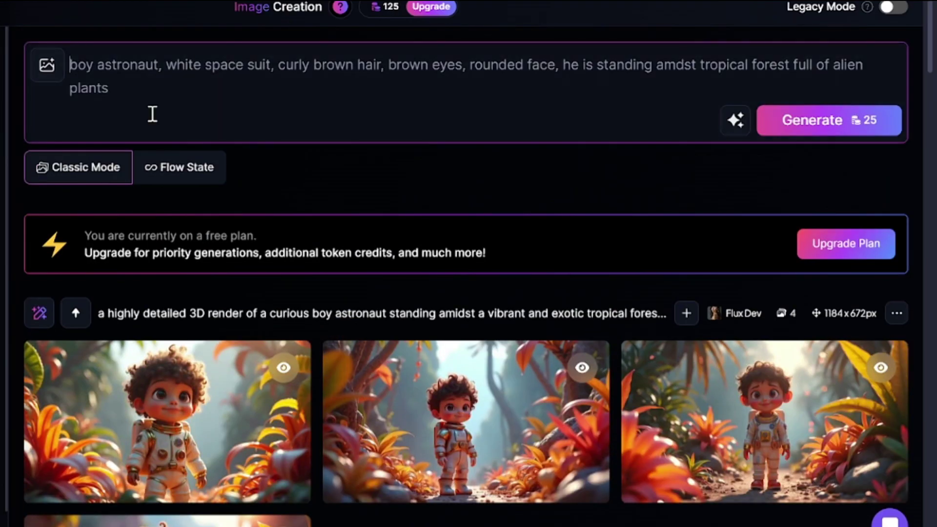
pyautogui.click(73, 63)
pyautogui.write('16-years-old')
pyautogui.click(70, 65)
pyautogui.write('close-up of a')
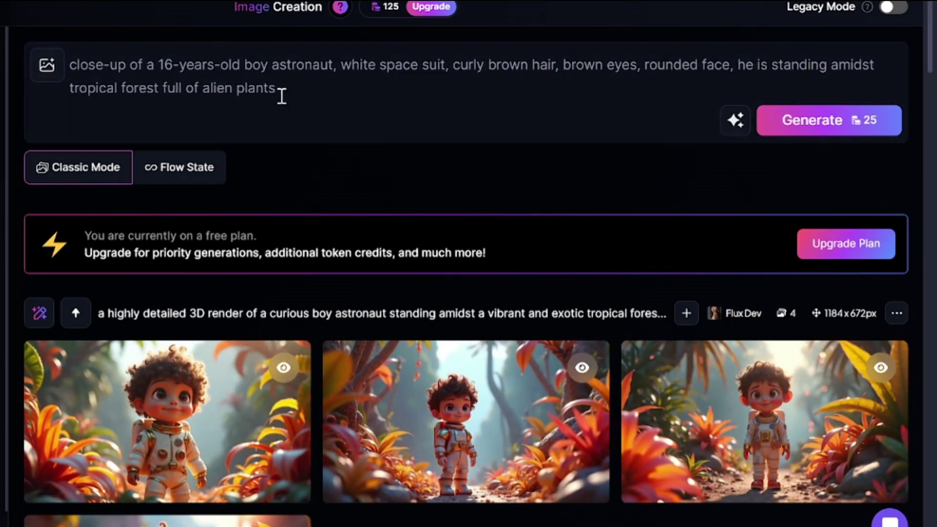
pyautogui.click(806, 131)
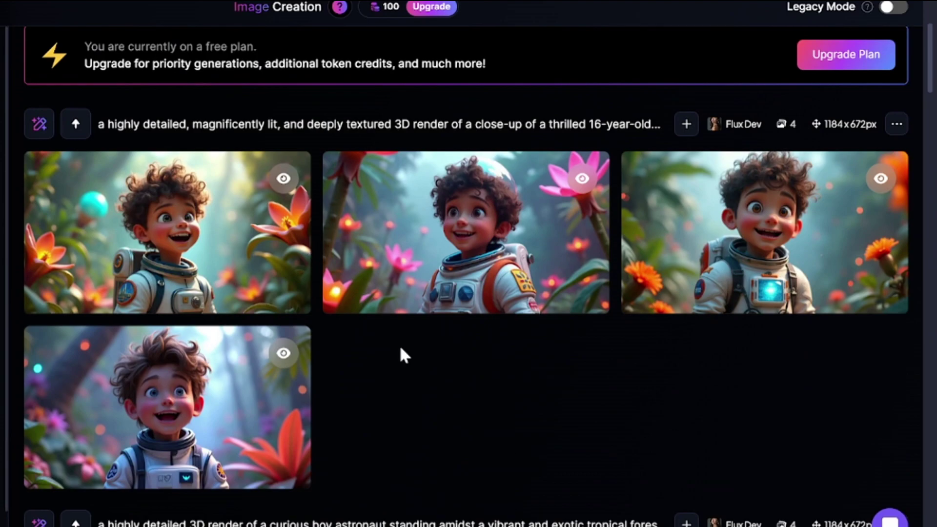
pyautogui.scroll(4, 378, 364)
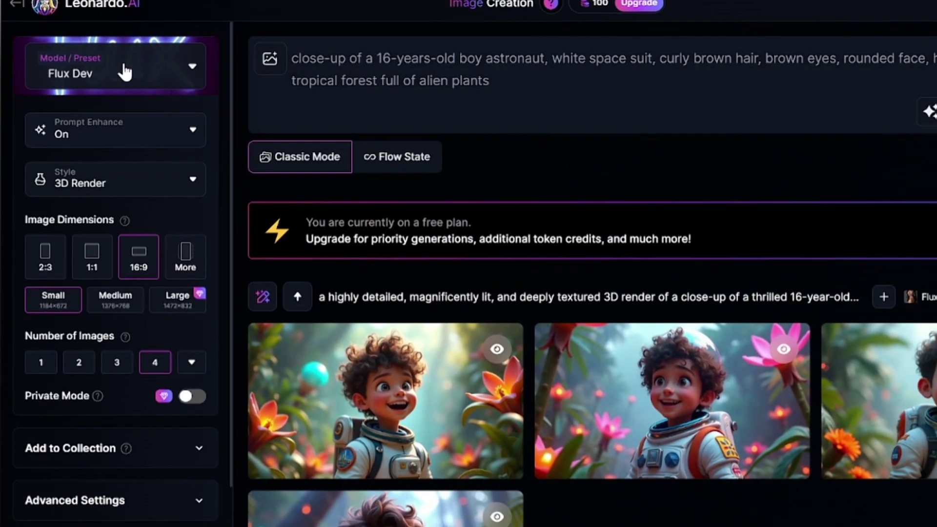
# Step: Switch the model to Flux Schnell and generate images from the current prompt
pyautogui.click(78, 70)
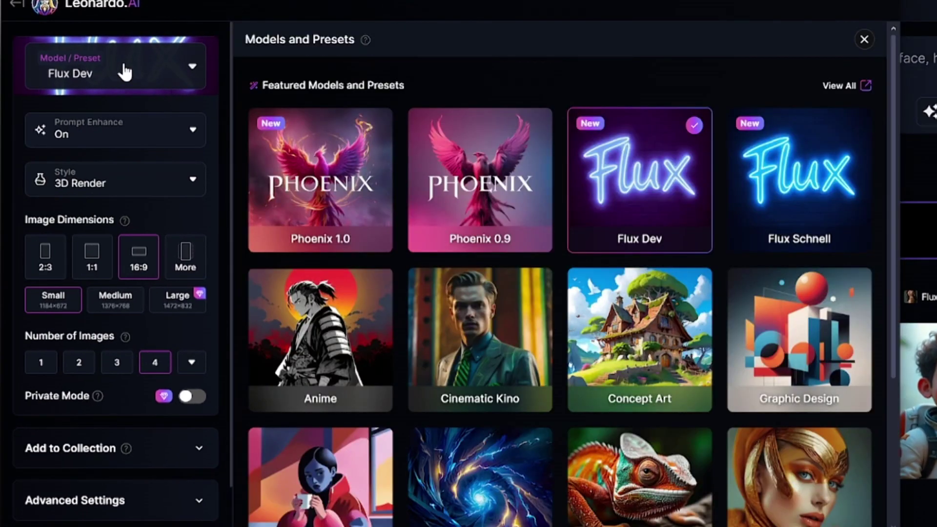
pyautogui.click(826, 196)
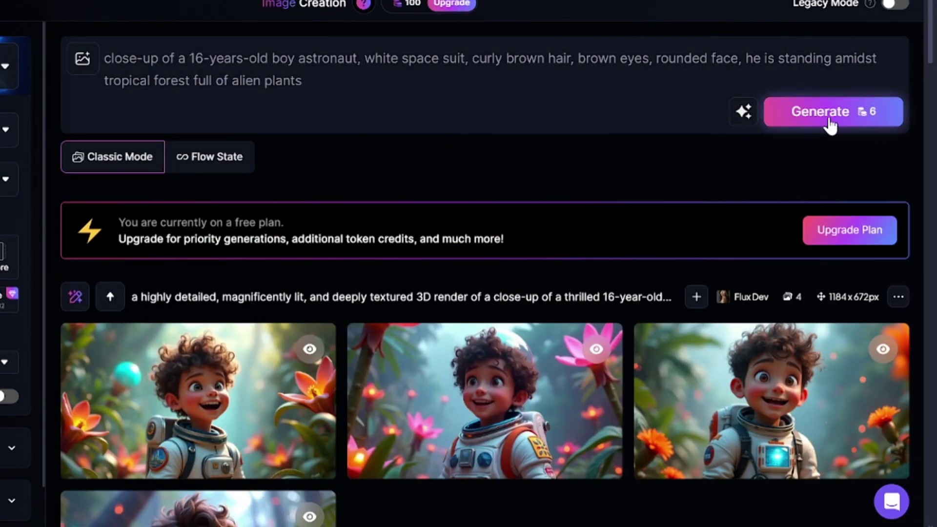
pyautogui.click(829, 124)
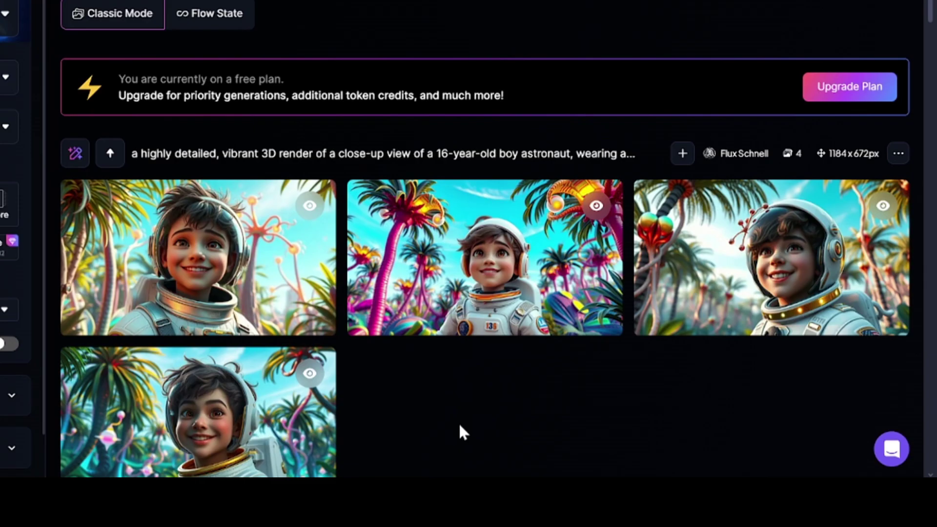
pyautogui.scroll(2, 458, 422)
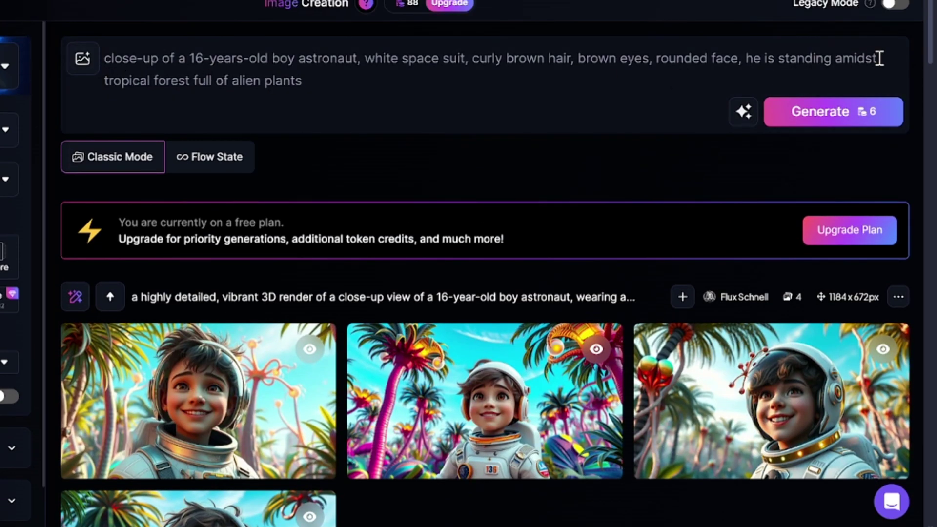
# Step: Remove the boy description, leaving 'tropical forest full of alien plants', and generate forest-only images
pyautogui.moveTo(879, 58); pyautogui.dragTo(44, 31)
pyautogui.press('BackSpace')
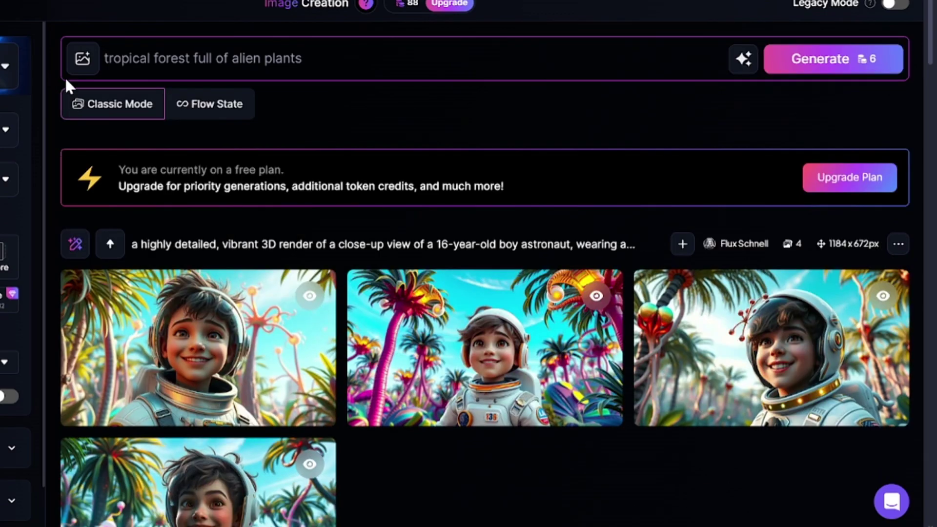
pyautogui.click(823, 62)
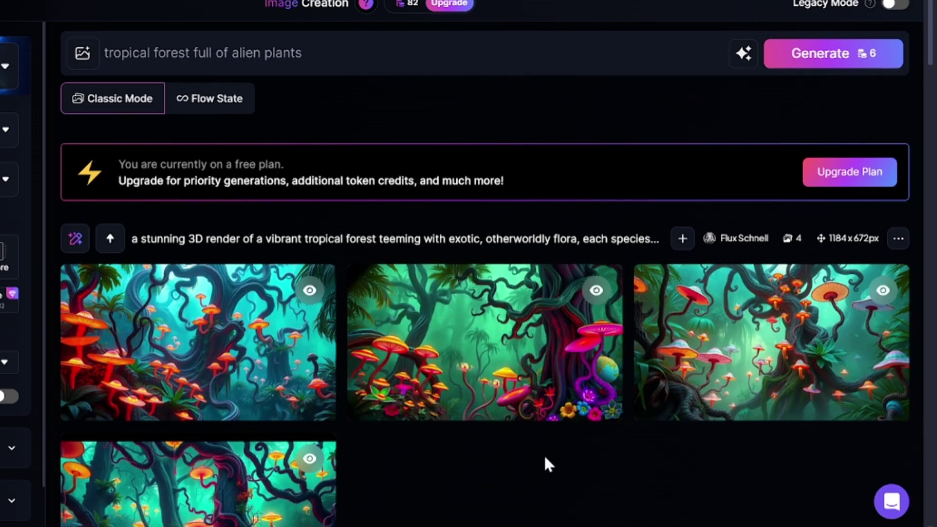
pyautogui.scroll(-2, 546, 457)
pyautogui.scroll(2, 549, 435)
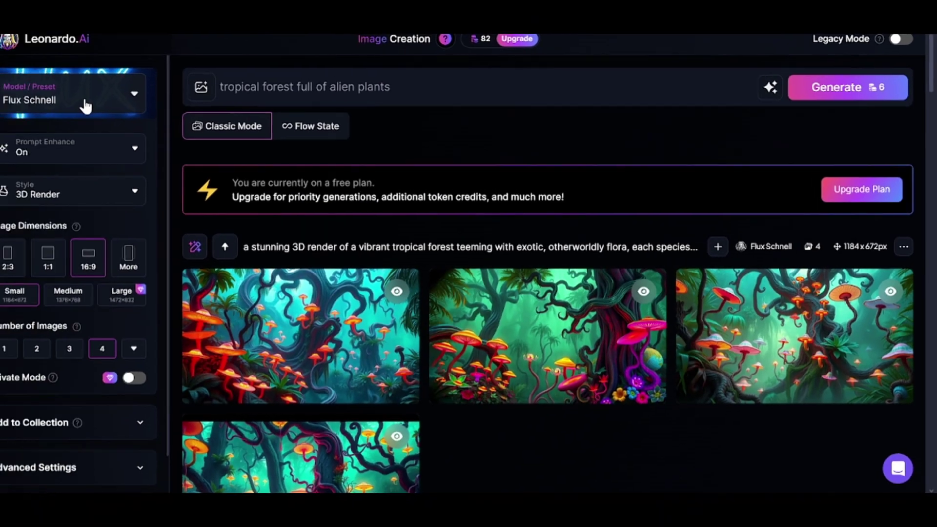
# Step: Switch back to Flux Dev with the 3D Render style and generate the forest images
pyautogui.click(7, 66)
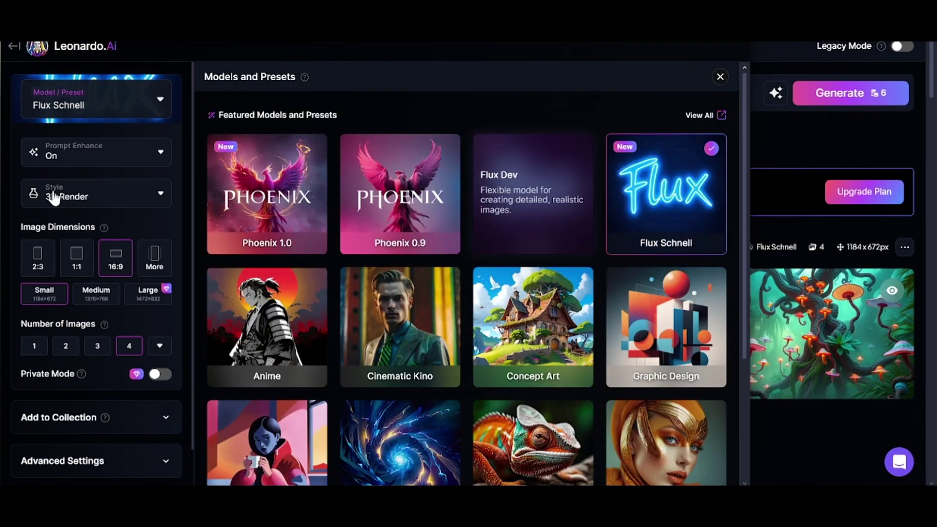
pyautogui.click(533, 195)
pyautogui.click(66, 195)
pyautogui.click(53, 217)
pyautogui.click(834, 98)
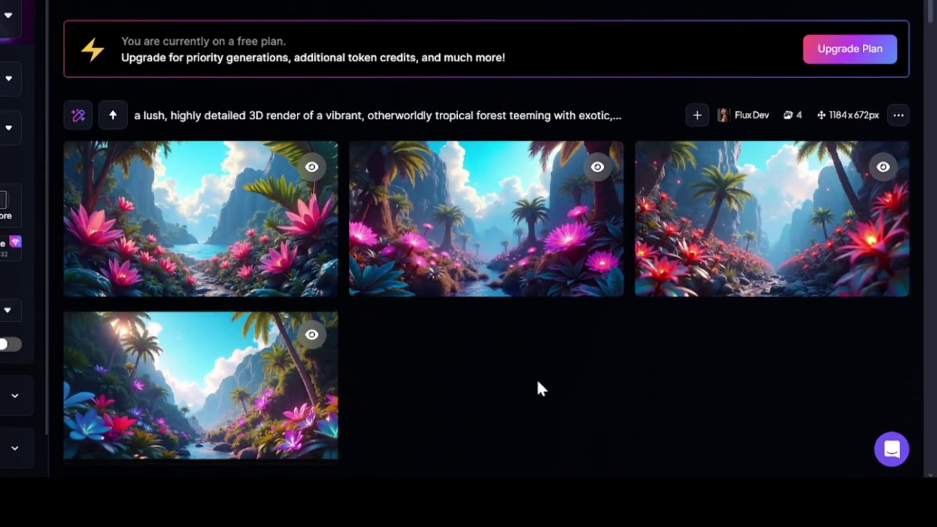
# Step: In Flow State, paste the astronaut prompt and set Vibe to Pro Photo and Lighting to Lens Flare
pyautogui.click(198, 162)
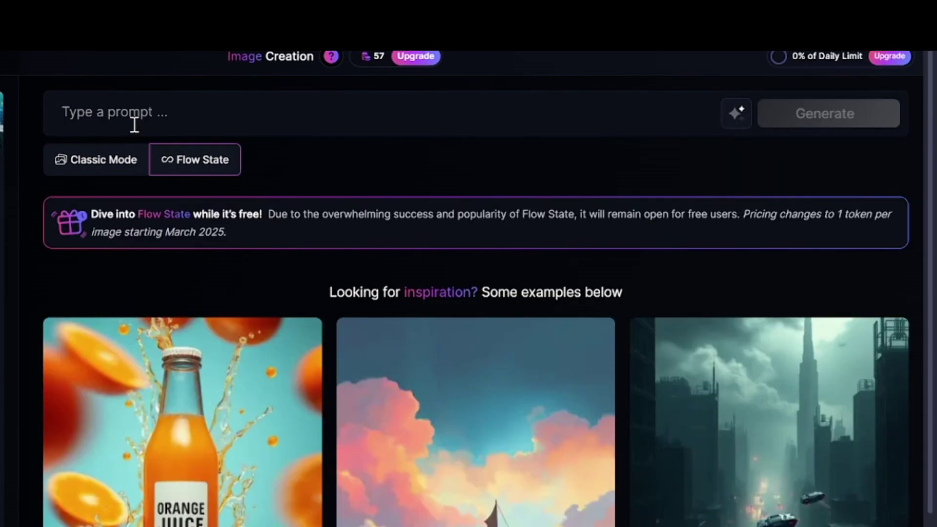
pyautogui.click(135, 124)
pyautogui.write('a highly detailed, vibrant 3D render of a close-up view of a 16-year-old boy astronaut, wearing a pristine white space suit adorned with shimmering metallic accents and a golden visor, his curly brown hair partially tousled, brown eyes gleaming with excitement, and a rounded face exhibiting a wide, beaming smile, standing amidst a lush, otherworldly tropical forest teeming with iridescent, glowing, and twisted alien plant life, including towering slender trees with bioluminescent trunks, delicate gas-filled orbs, and entwined vines resembling rainbow-hued serpents, all set against a bright, electric blue sky with subtle, wispy cirrus clouds, crafted with intricate textures, dramatic lighting, and exaggerated, Pixar-inspired character modeling, fueled by the Unreal Engine, Octane Engine, and Vray, evoking a sense of wonder and adventure.')
pyautogui.click(83, 176)
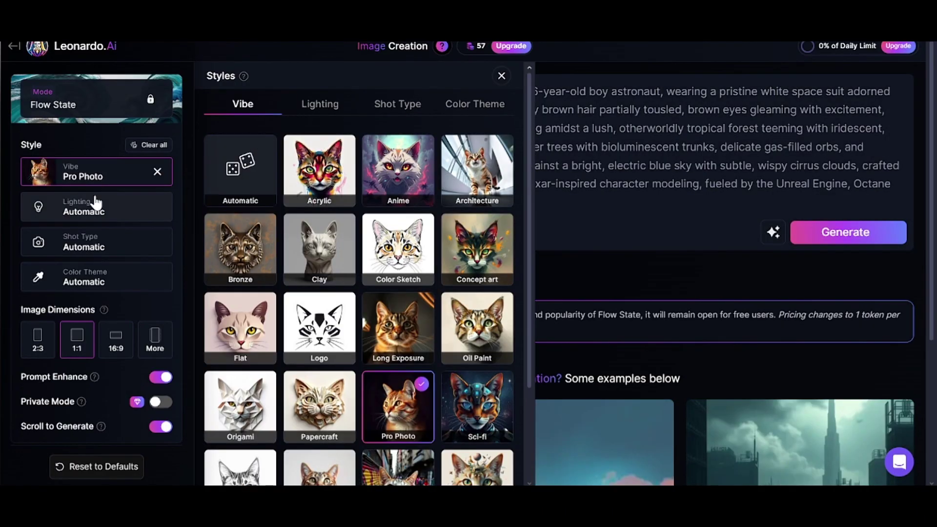
pyautogui.click(97, 205)
pyautogui.click(319, 326)
# Step: Set Shot Type to High Angle, Color Theme to Complimentary, and the aspect ratio to 16:9
pyautogui.click(82, 242)
pyautogui.click(240, 326)
pyautogui.click(83, 278)
pyautogui.click(240, 249)
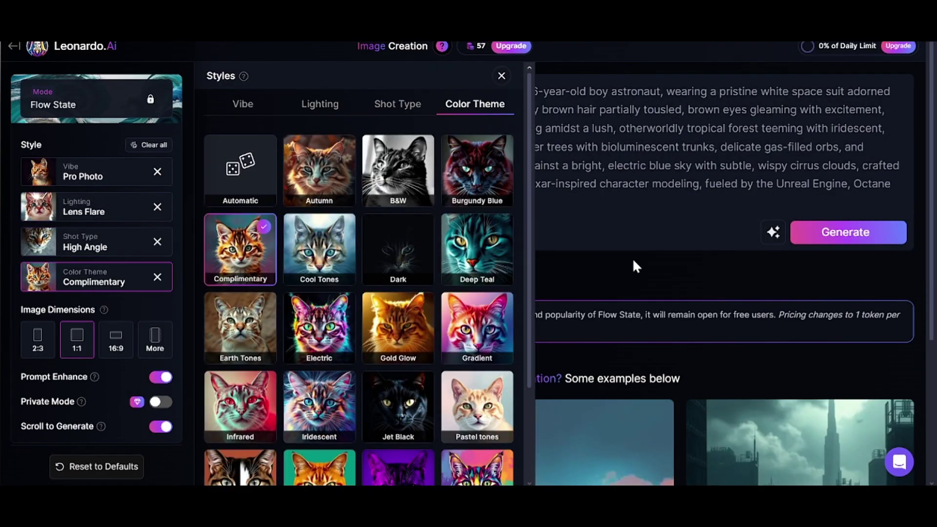
pyautogui.click(634, 261)
pyautogui.click(117, 336)
# Step: Generate the Flow State images and scroll through the resulting stream
pyautogui.hotkey('ctrl', 'Return')
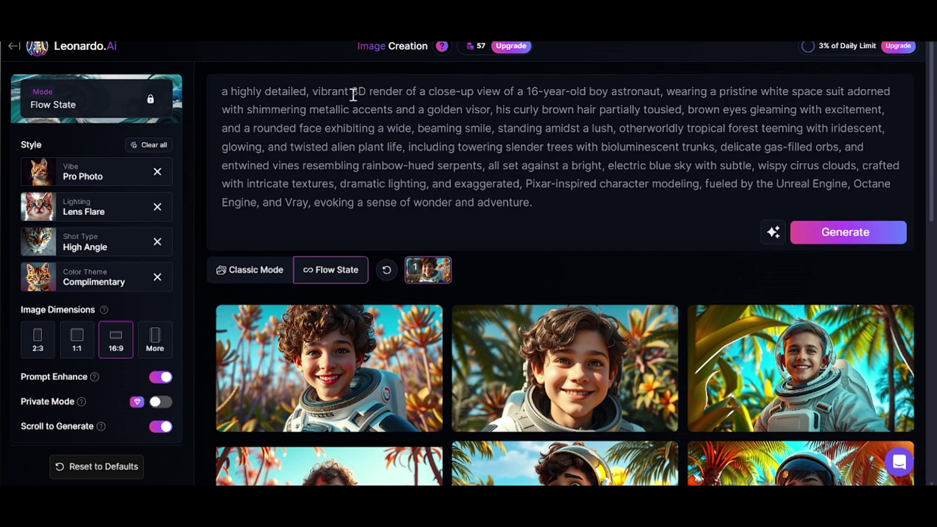
pyautogui.scroll(-5, 354, 94)
pyautogui.scroll(-3, 561, 273)
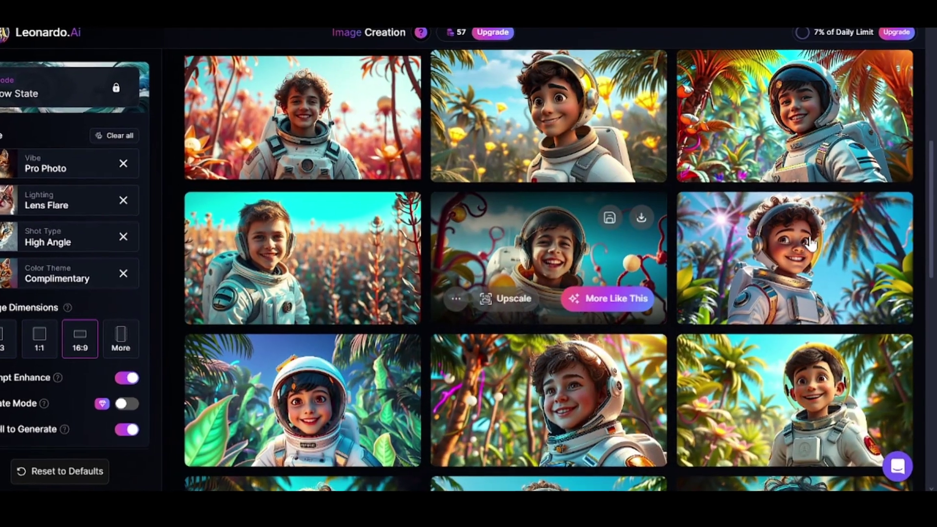
pyautogui.scroll(-10, 810, 242)
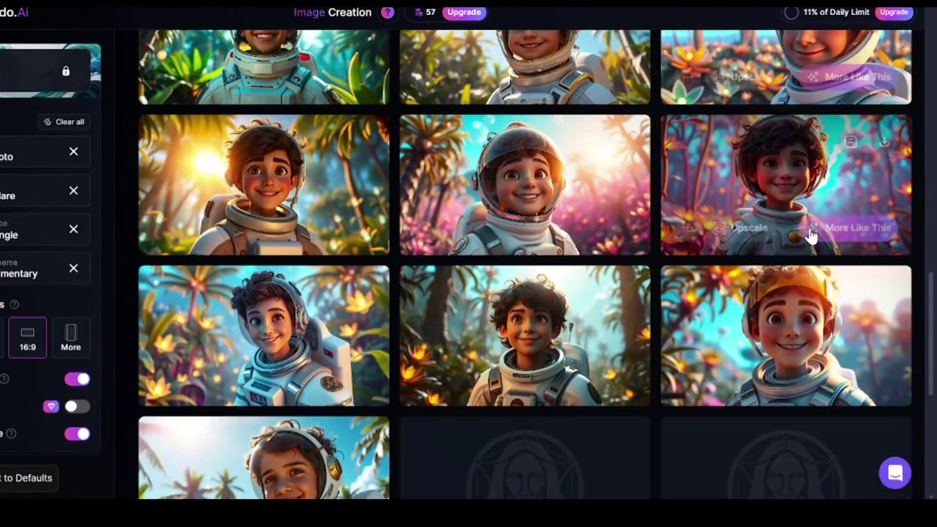
pyautogui.scroll(-10, 811, 236)
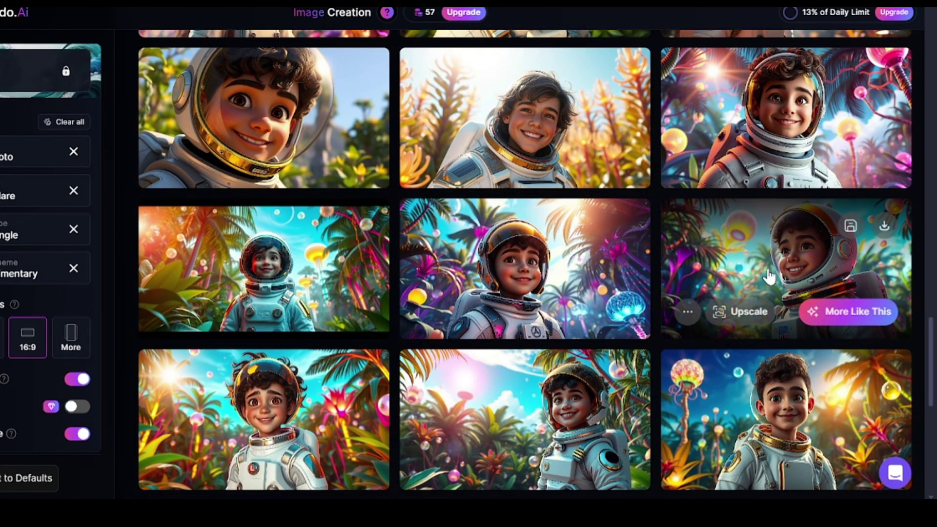
pyautogui.scroll(-3, 769, 276)
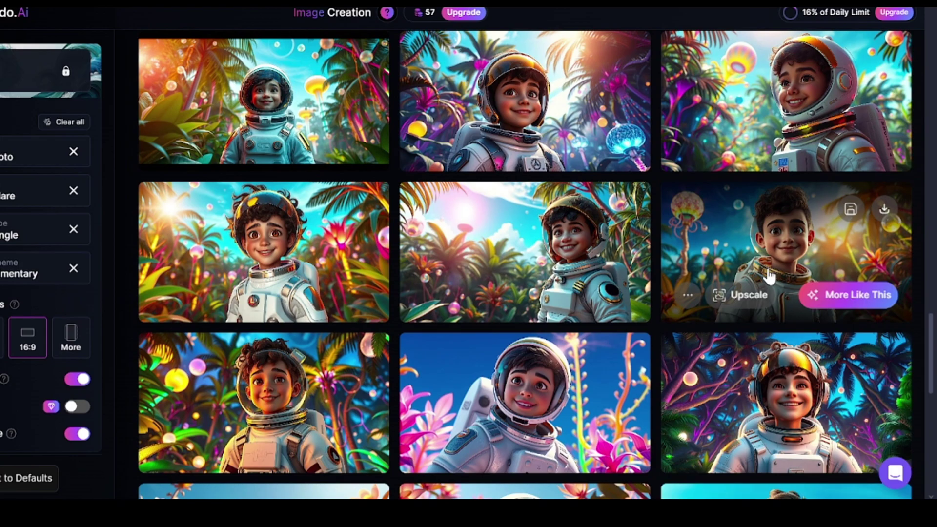
pyautogui.scroll(-3, 769, 276)
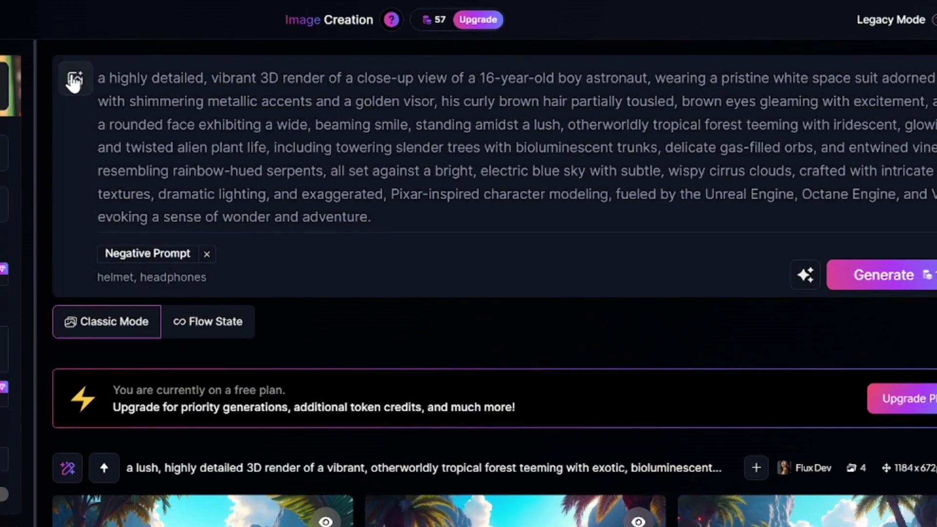
# Step: Show the Image Guidance reference options beside the astronaut prompt
pyautogui.click(73, 82)
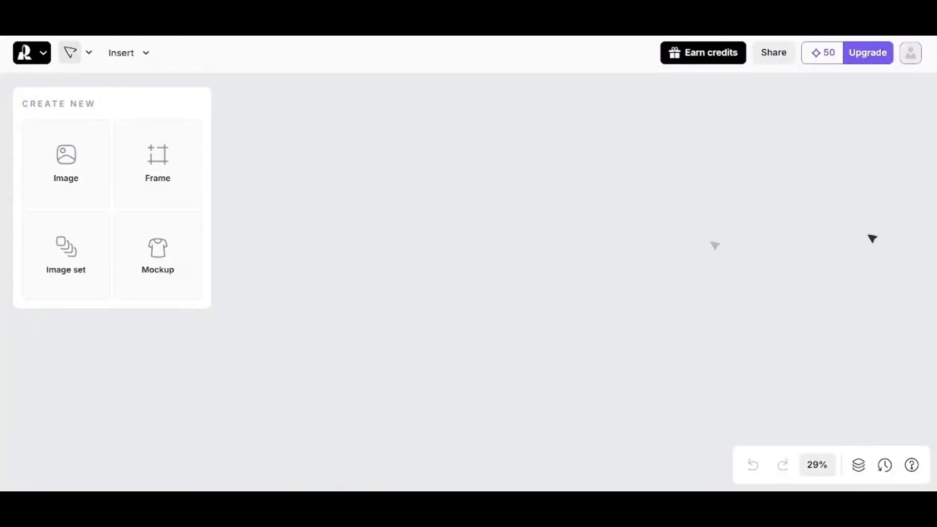
# Step: Paste the 1184×672 astronaut-boy jungle image onto the canvas and bring up the Recraft V3 Raw style gallery
pyautogui.hotkey('ctrl', 'v')
pyautogui.click(466, 202)
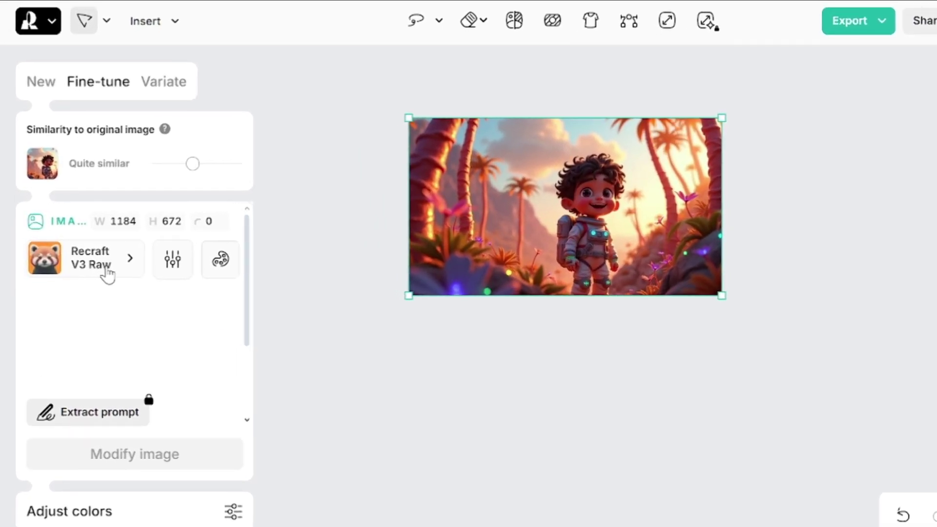
pyautogui.click(121, 261)
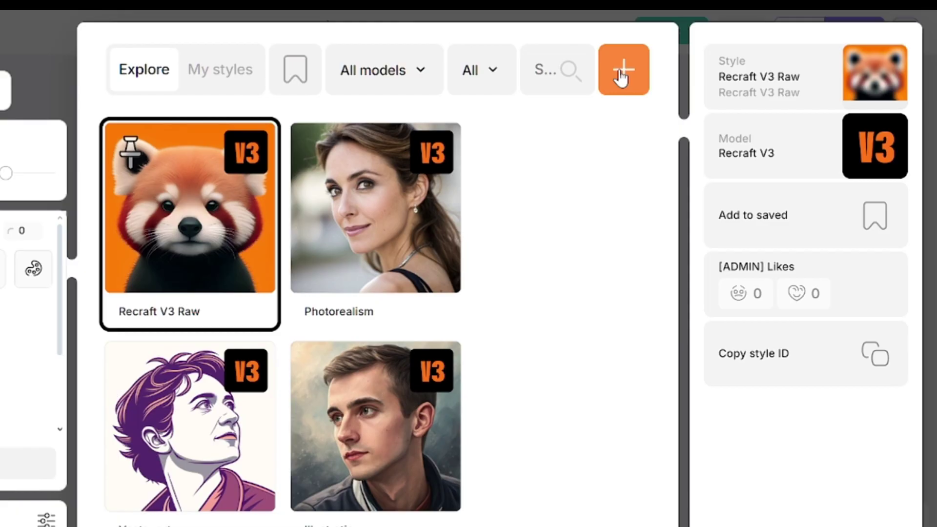
# Step: Define a new style 'pixar style' using the astronaut image as reference, category Photorealism
pyautogui.click(620, 75)
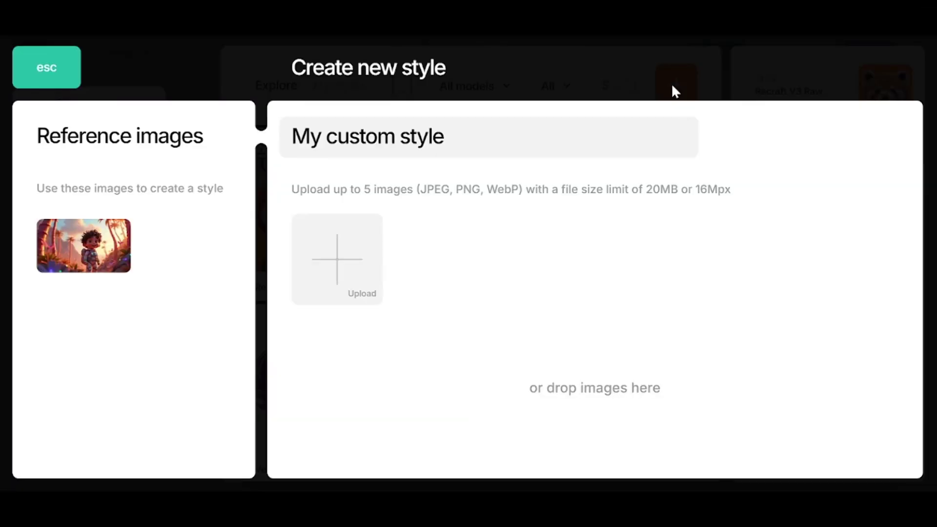
pyautogui.click(57, 240)
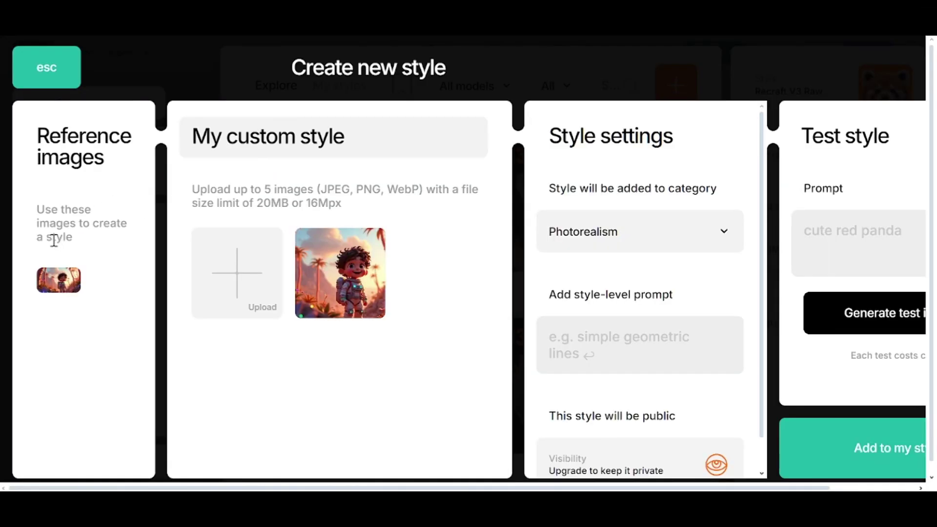
pyautogui.write('pixar style')
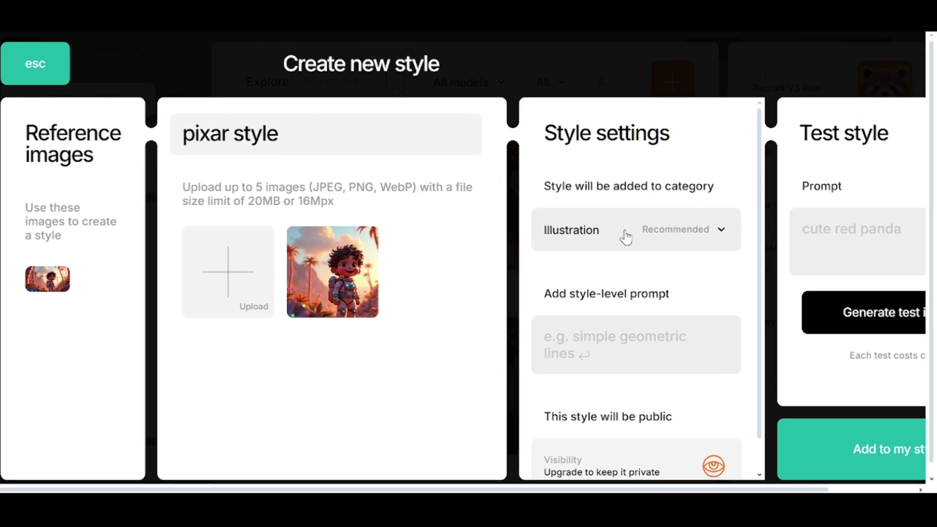
pyautogui.click(624, 237)
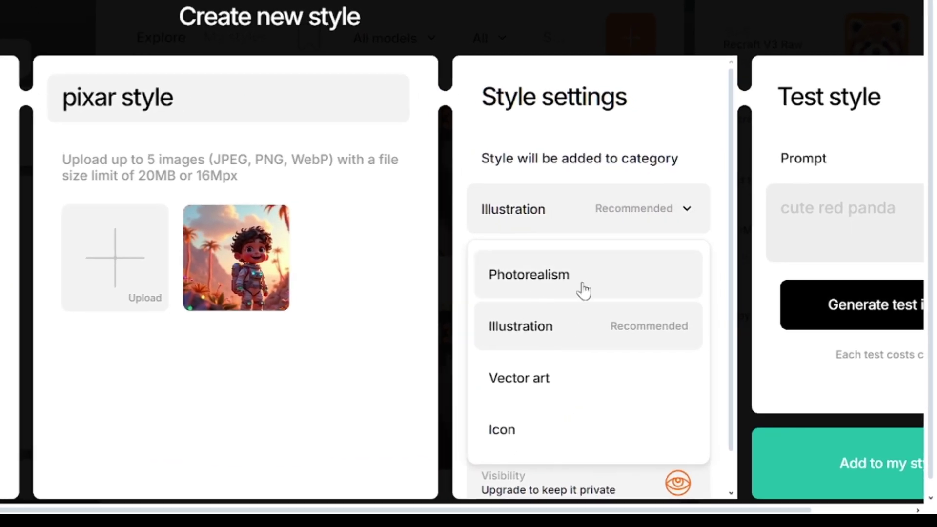
pyautogui.click(553, 281)
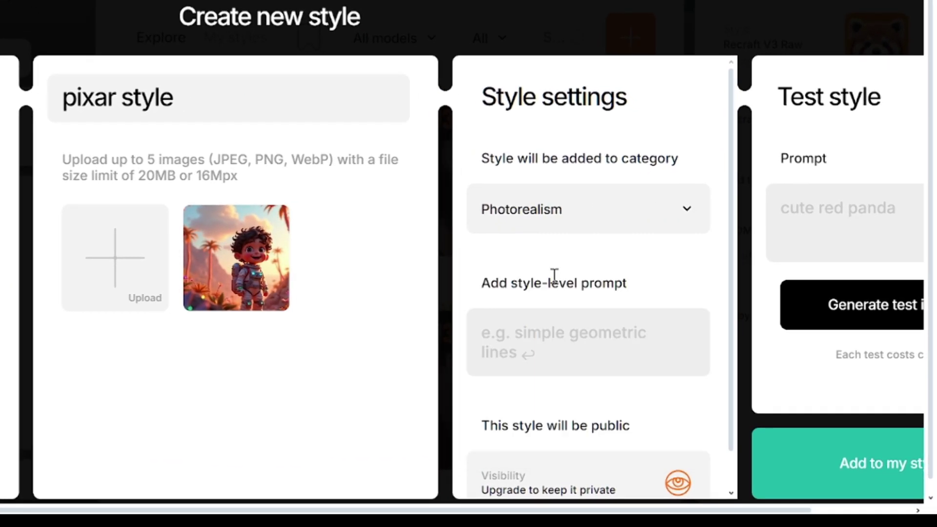
# Step: Save 'pixar style' to my styles and return to new-image generation with nothing selected
pyautogui.click(816, 481)
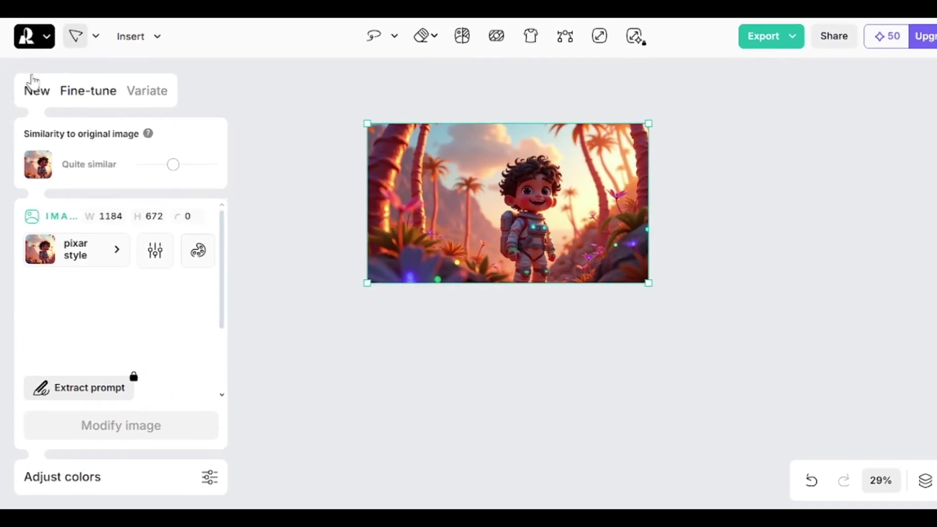
pyautogui.click(32, 78)
pyautogui.scroll(-3, 126, 352)
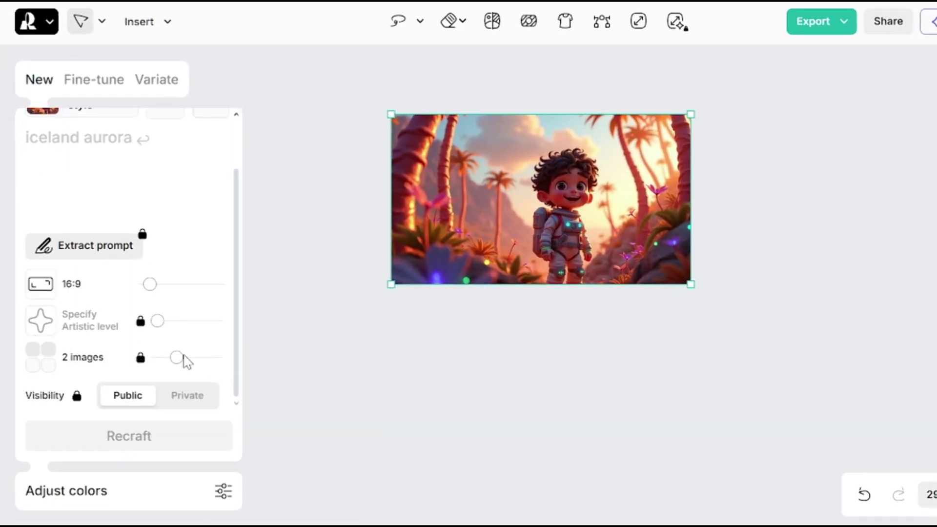
pyautogui.scroll(2, 175, 366)
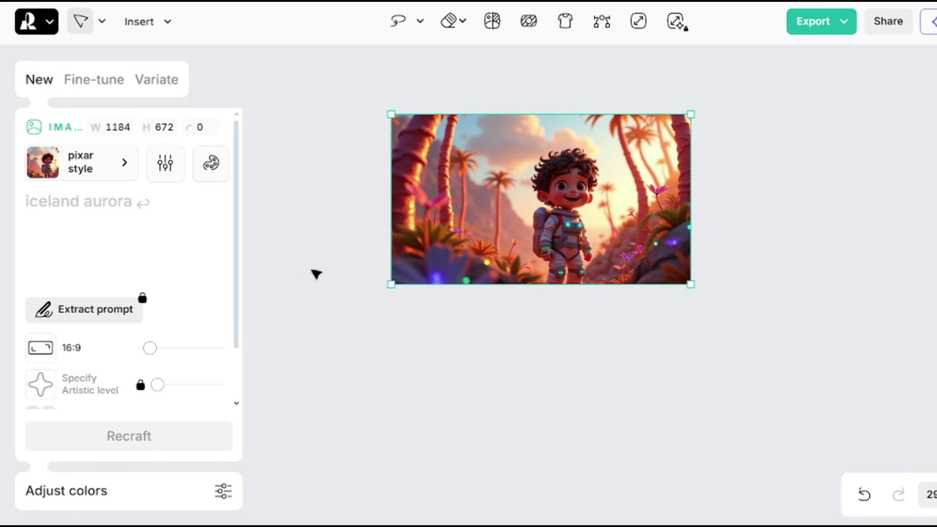
pyautogui.click(316, 274)
# Step: Insert a six-image set and apply 'pixar style' from My styles to it
pyautogui.click(77, 269)
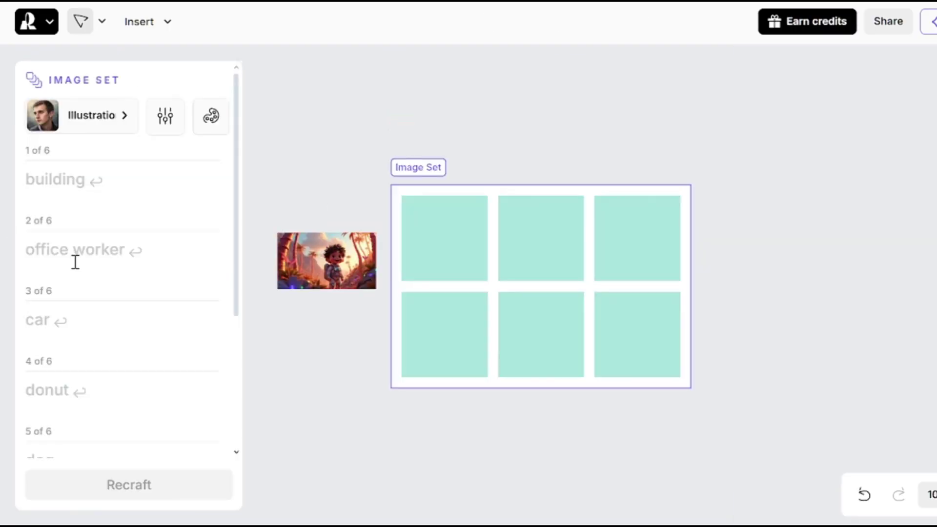
pyautogui.click(88, 105)
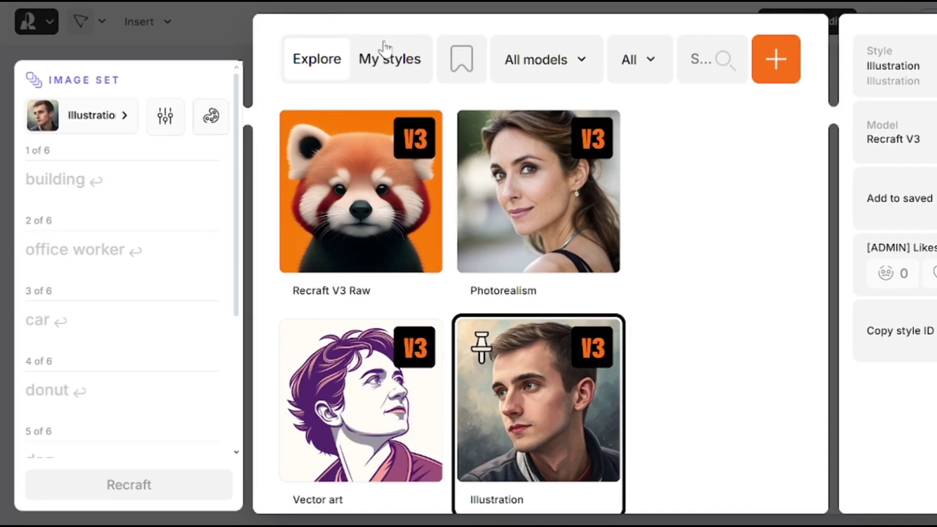
pyautogui.click(385, 49)
pyautogui.click(360, 244)
# Step: Enter the 'close-up of a boy astronaut, curly hair, white space suit…' prompt in slots 1–4
pyautogui.click(83, 206)
pyautogui.write('close-up o')
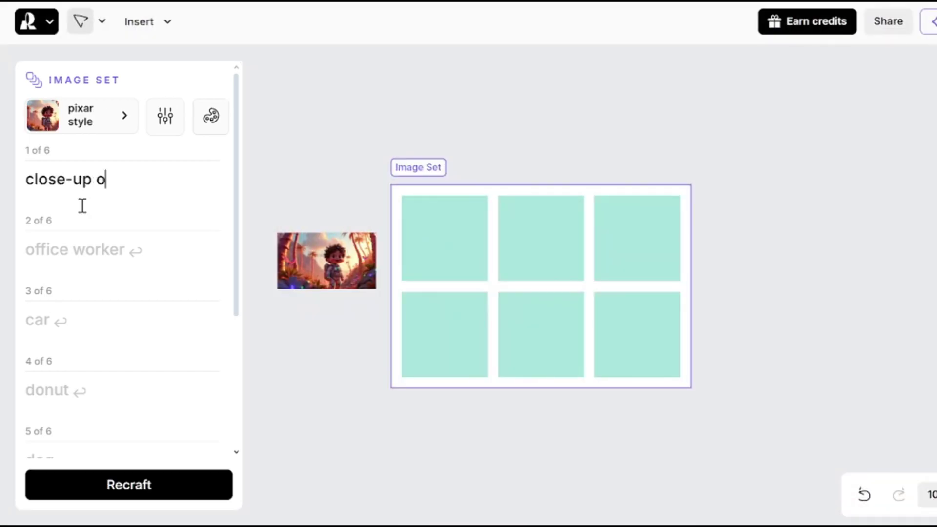
pyautogui.write('f a boy astronaut, curly hair, white space suit, he is standing amidst the tropical forest full of alien plants')
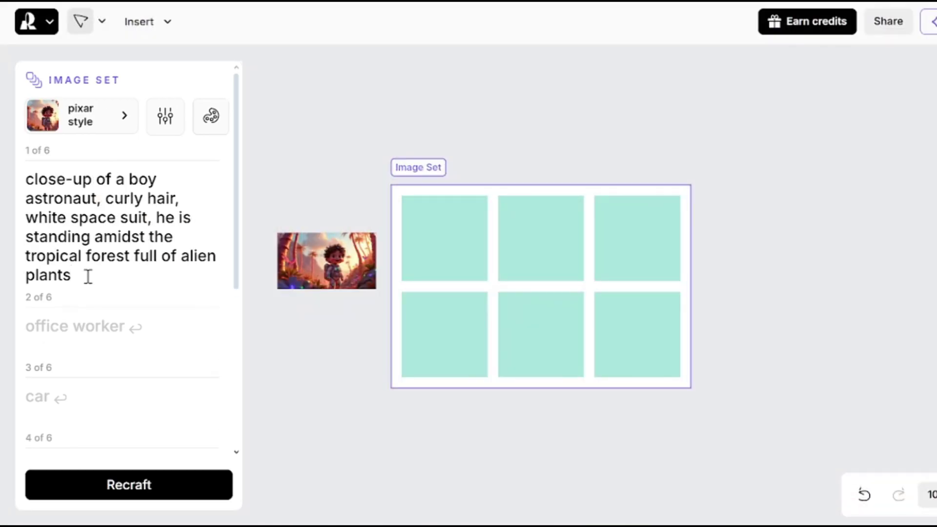
pyautogui.moveTo(88, 274); pyautogui.dragTo(27, 166)
pyautogui.hotkey('ctrl', 'c')
pyautogui.scroll(-3, 71, 219)
pyautogui.scroll(2, 59, 249)
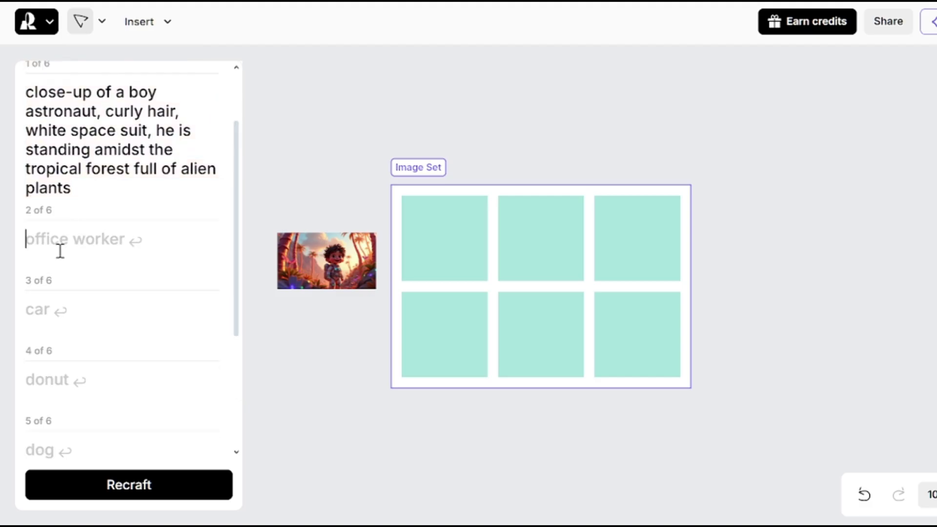
pyautogui.click(59, 249)
pyautogui.hotkey('ctrl', 'v')
pyautogui.scroll(-3, 86, 308)
pyautogui.click(44, 209)
pyautogui.hotkey('ctrl', 'v')
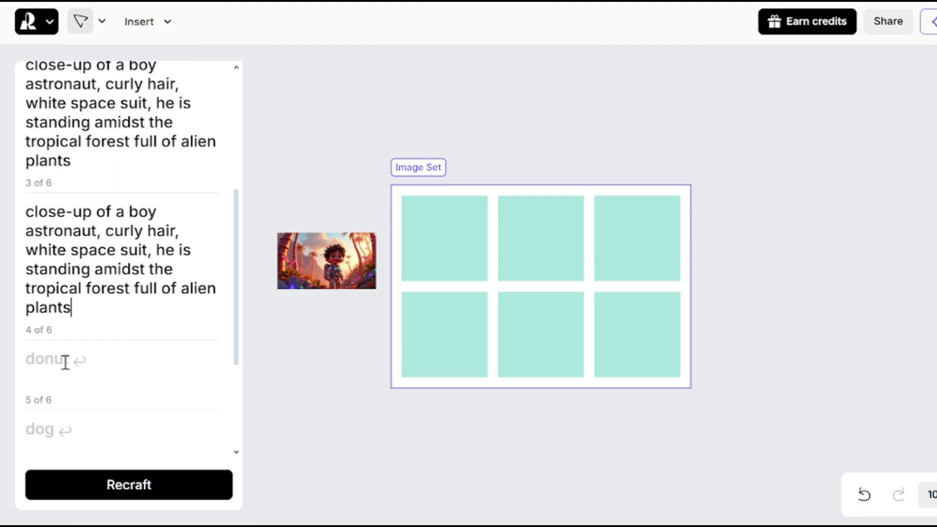
pyautogui.hotkey('ctrl', 'v')
# Step: Enter 'waterfall in the tropical forest' as the prompt for slots 5 and 6
pyautogui.scroll(-3, 71, 317)
pyautogui.click(43, 331)
pyautogui.write('waterfall in ')
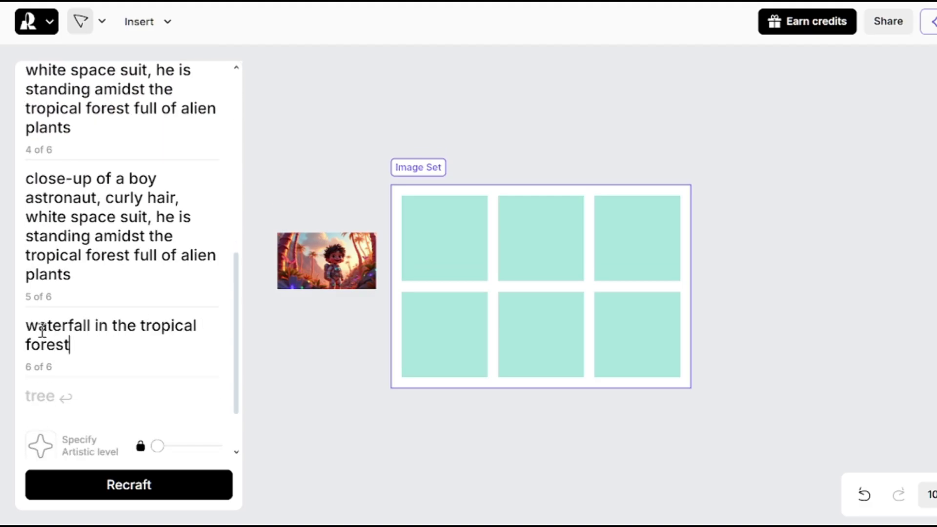
pyautogui.write('the tropical forest')
pyautogui.click(98, 393)
pyautogui.tripleClick(92, 264)
pyautogui.hotkey('ctrl', 'c')
pyautogui.click(49, 324)
pyautogui.hotkey('ctrl', 'v')
# Step: Set the aspect ratio to 16:9, generate the six images, and add white to the image colours
pyautogui.moveTo(178, 405); pyautogui.dragTo(150, 406)
pyautogui.click(142, 484)
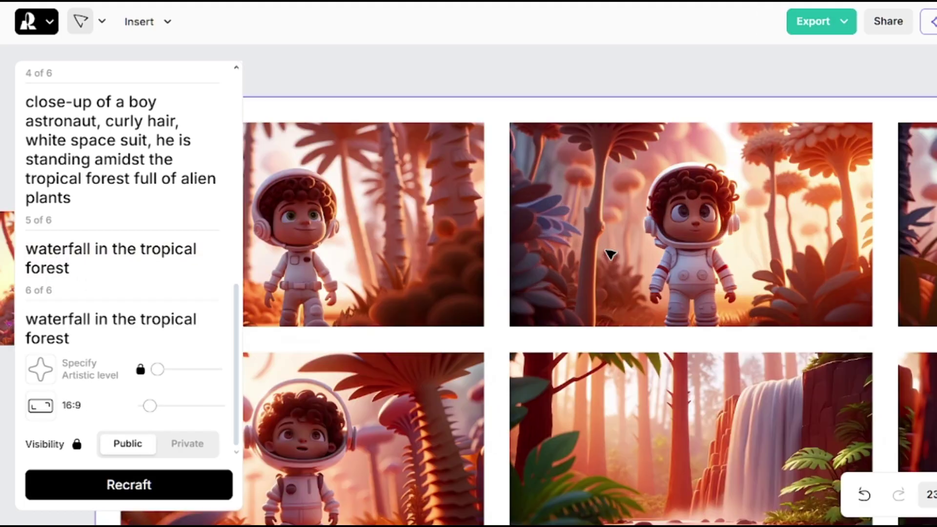
pyautogui.scroll(-2, 610, 254)
pyautogui.scroll(5, 445, 167)
pyautogui.scroll(-4, 446, 168)
pyautogui.scroll(6, 356, 85)
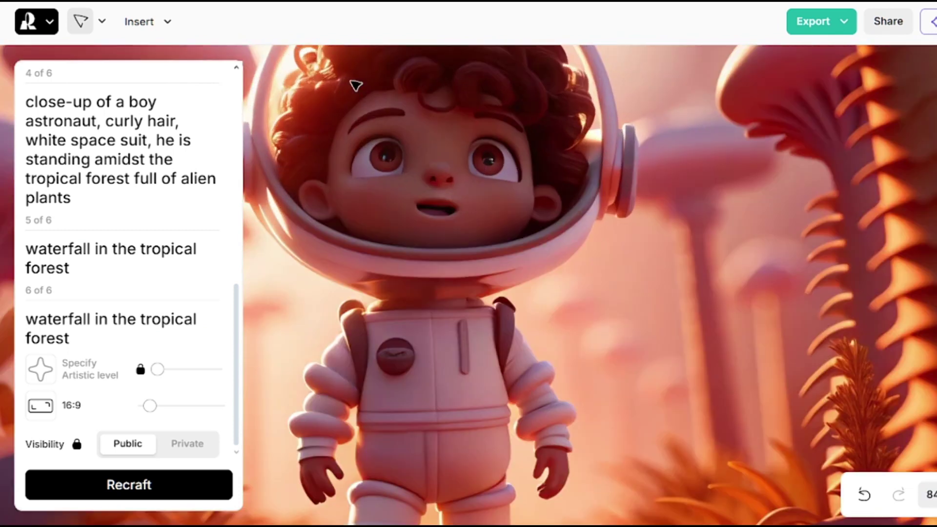
pyautogui.scroll(-8, 356, 85)
pyautogui.click(211, 117)
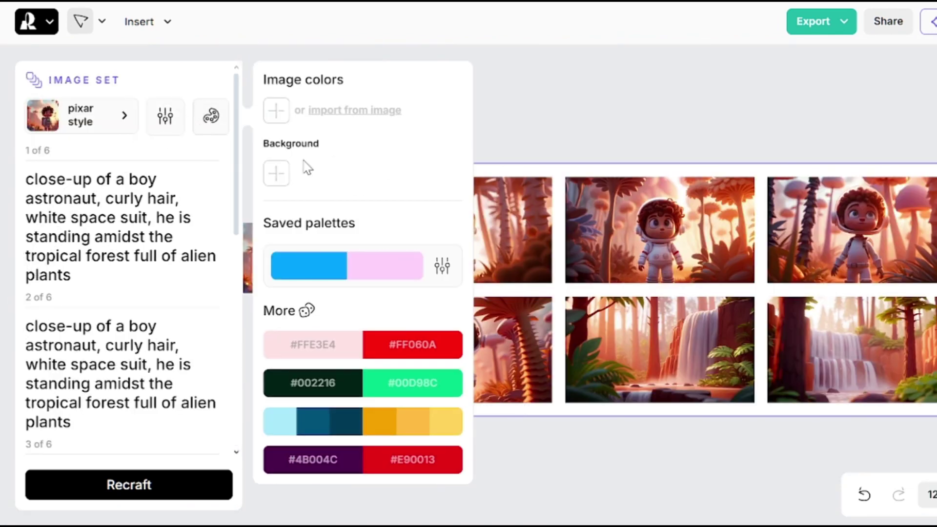
pyautogui.click(274, 111)
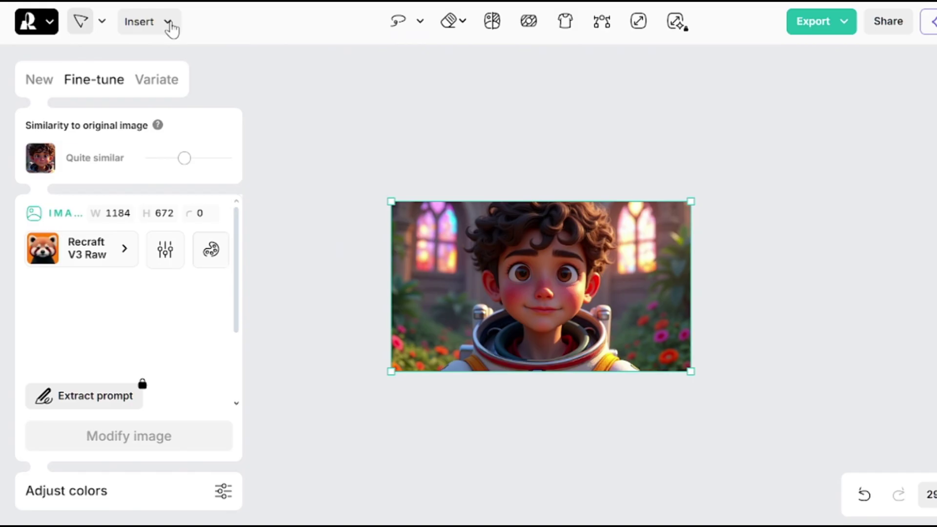
# Step: Insert a wide frame around the boy's close-up and resize the image to fill its height
pyautogui.click(169, 22)
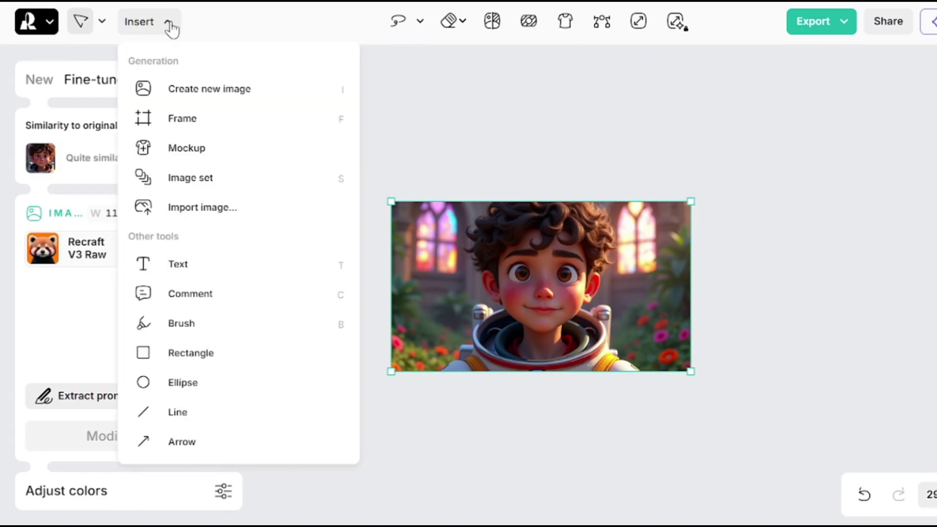
pyautogui.click(182, 131)
pyautogui.moveTo(279, 193); pyautogui.dragTo(771, 371)
pyautogui.click(404, 342)
pyautogui.moveTo(404, 342); pyautogui.dragTo(539, 268)
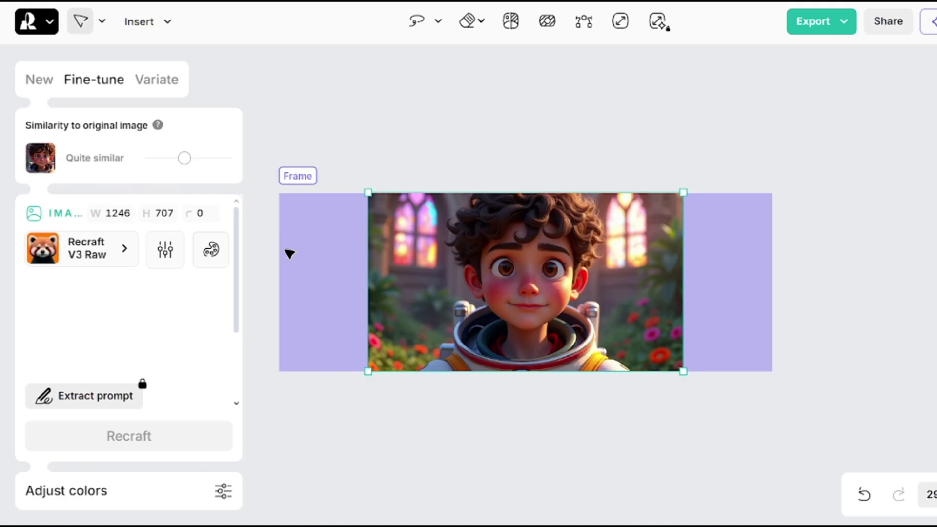
pyautogui.click(360, 250)
# Step: Apply pixar style to the frame and extract a colour palette from the image
pyautogui.click(113, 107)
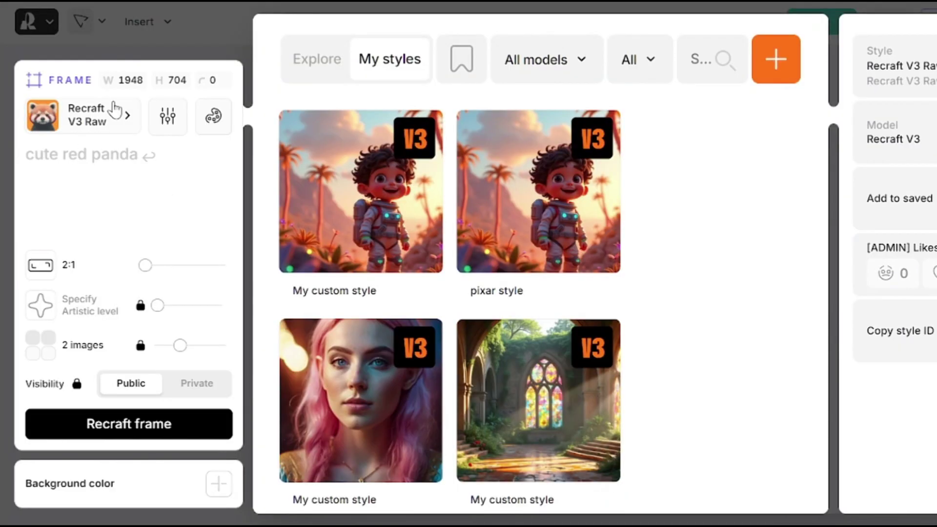
pyautogui.click(538, 244)
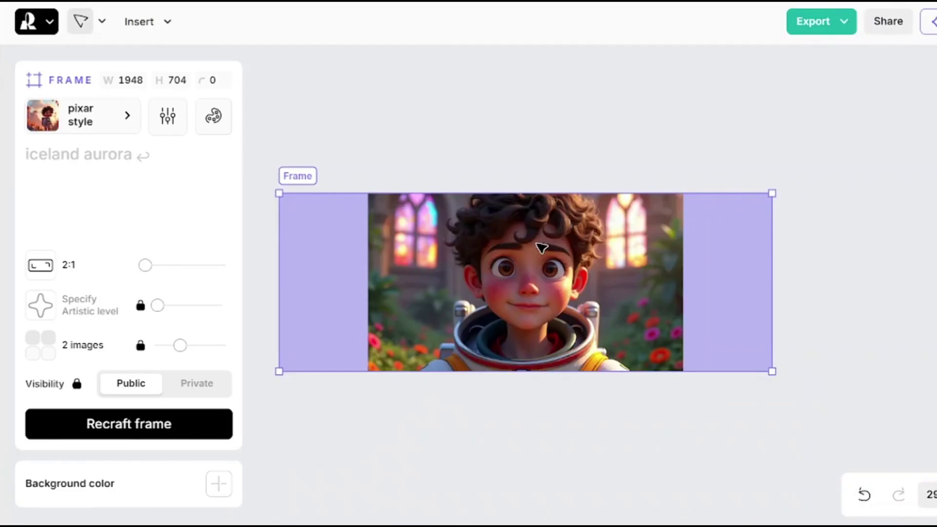
pyautogui.click(215, 117)
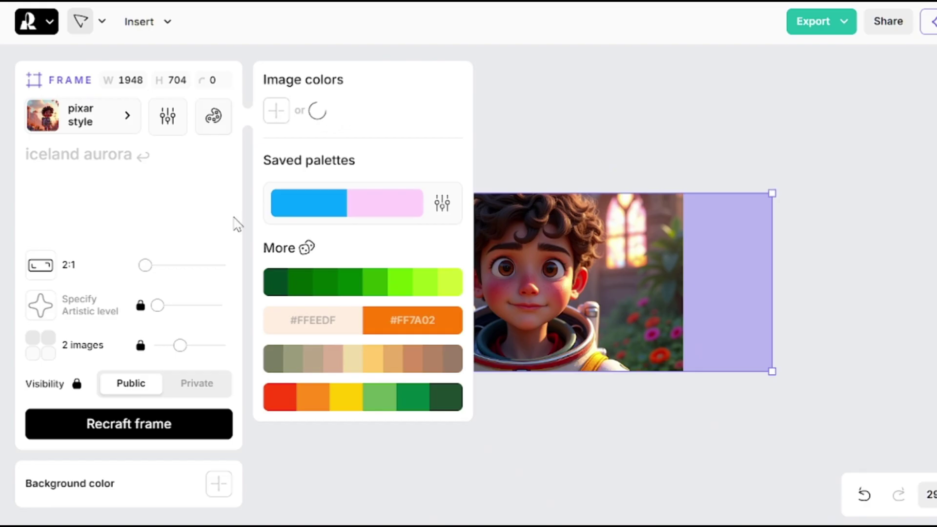
pyautogui.click(338, 114)
pyautogui.click(369, 111)
pyautogui.click(370, 145)
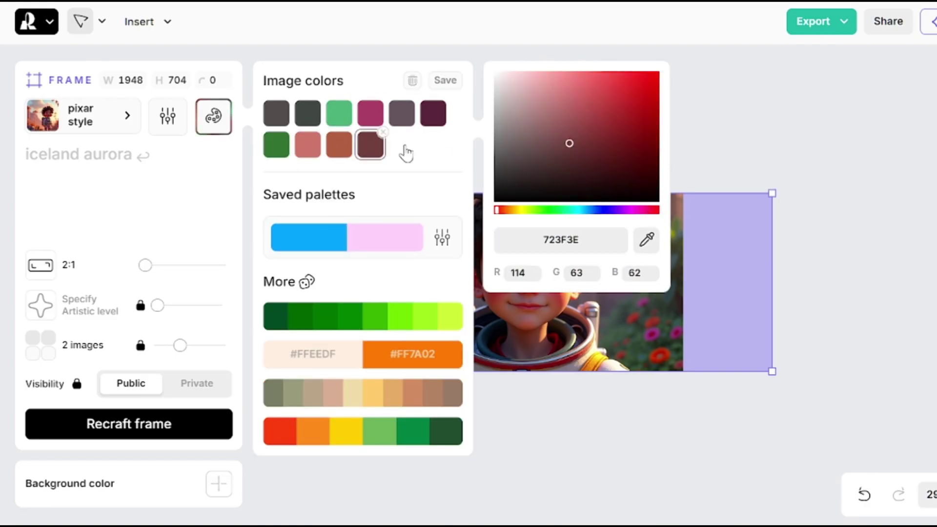
# Step: Recraft the frame with 'ruins of the ancient palace in the tropical forest' and keep the second variant
pyautogui.click(79, 161)
pyautogui.write('ruins of the ancient palace in the tropical forest')
pyautogui.click(104, 429)
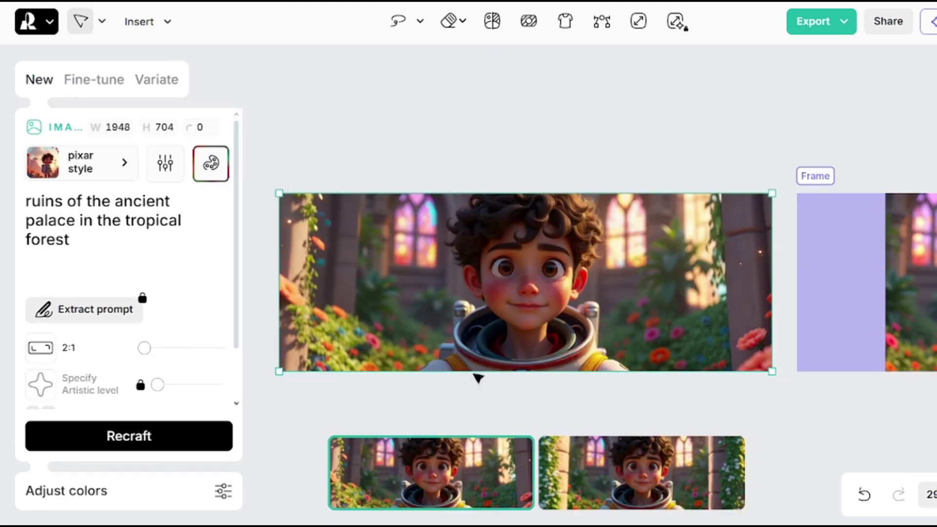
pyautogui.click(624, 477)
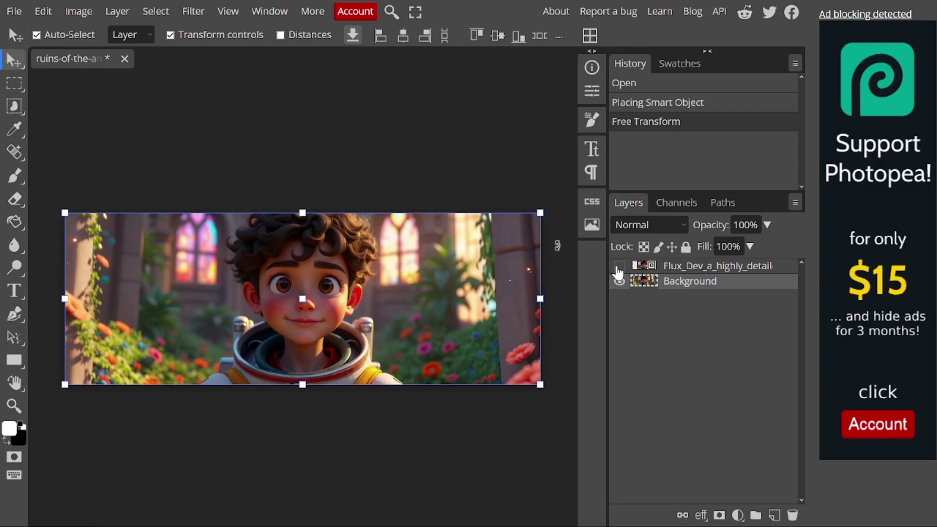
# Step: Add an inverted raster mask to the top Flux_Dev layer so it is hidden
pyautogui.click(618, 266)
pyautogui.click(618, 266)
pyautogui.click(619, 265)
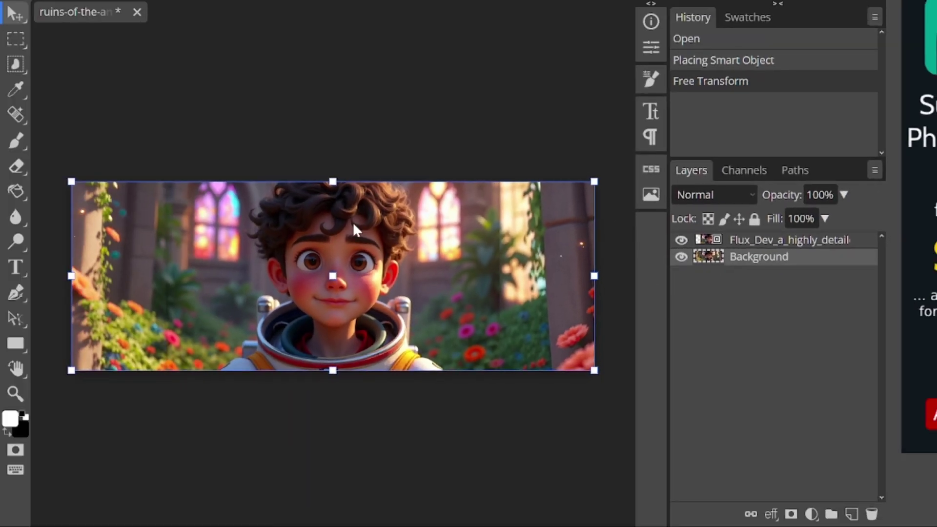
pyautogui.click(725, 244)
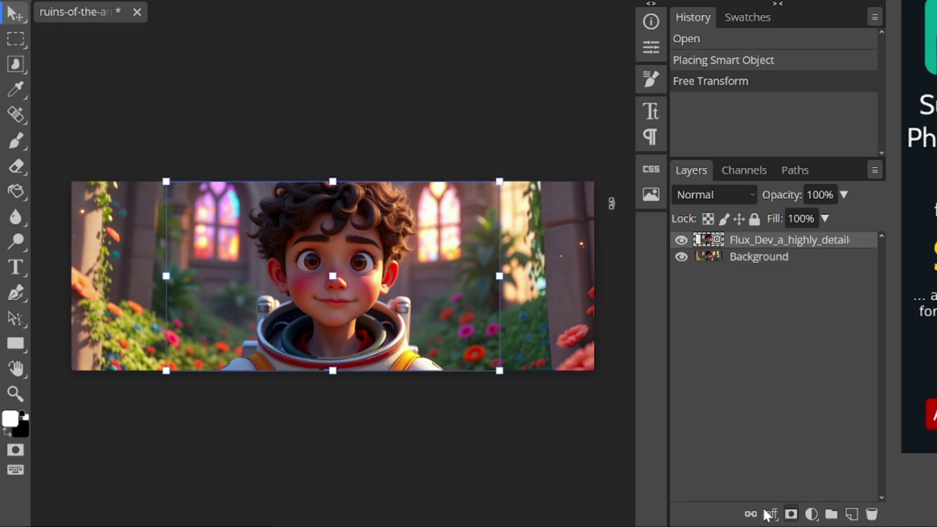
pyautogui.click(791, 514)
pyautogui.hotkey('ctrl', 'i')
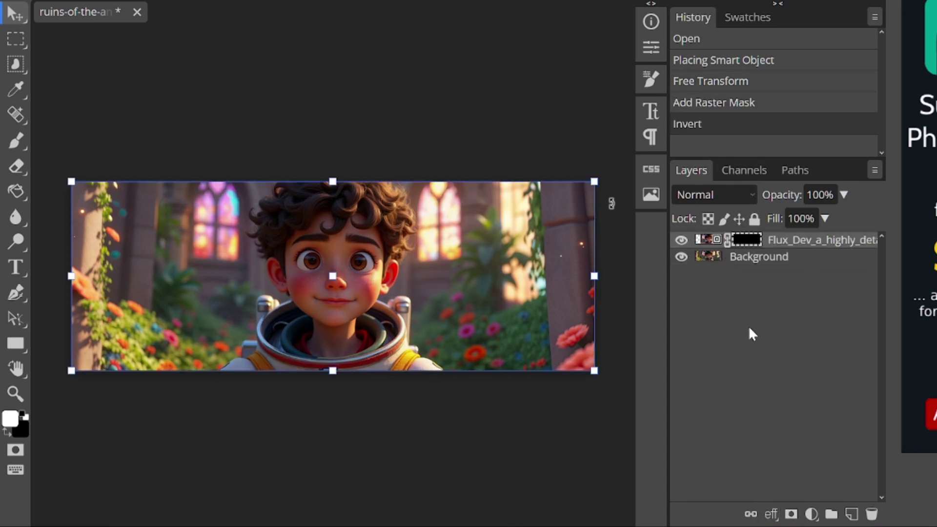
# Step: Paint white with a 261 px soft round brush to reveal part of the top layer
pyautogui.press('b')
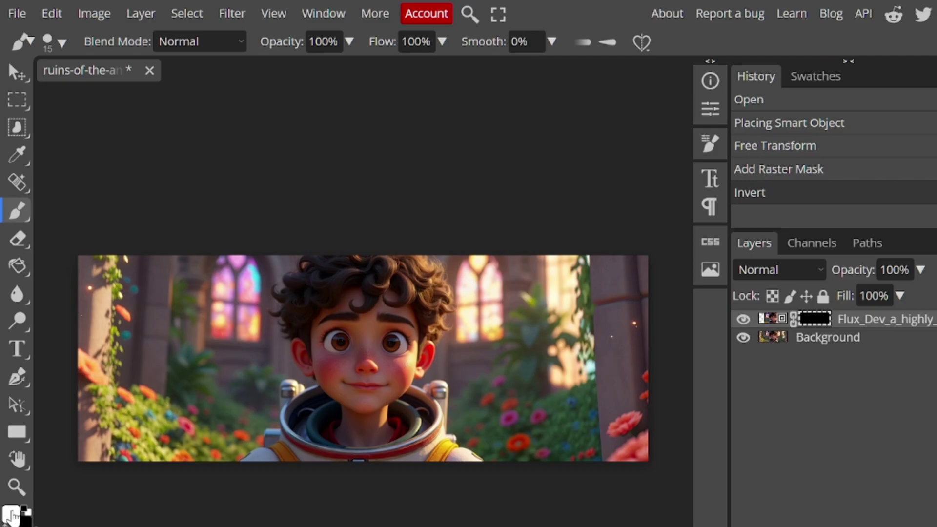
pyautogui.click(62, 44)
pyautogui.click(58, 180)
pyautogui.moveTo(205, 100); pyautogui.dragTo(224, 93)
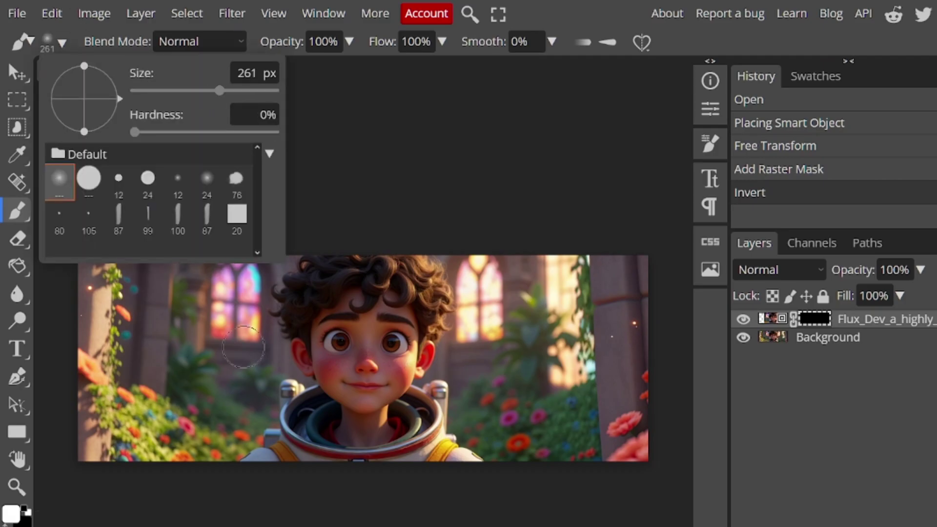
pyautogui.moveTo(414, 383); pyautogui.dragTo(360, 311)
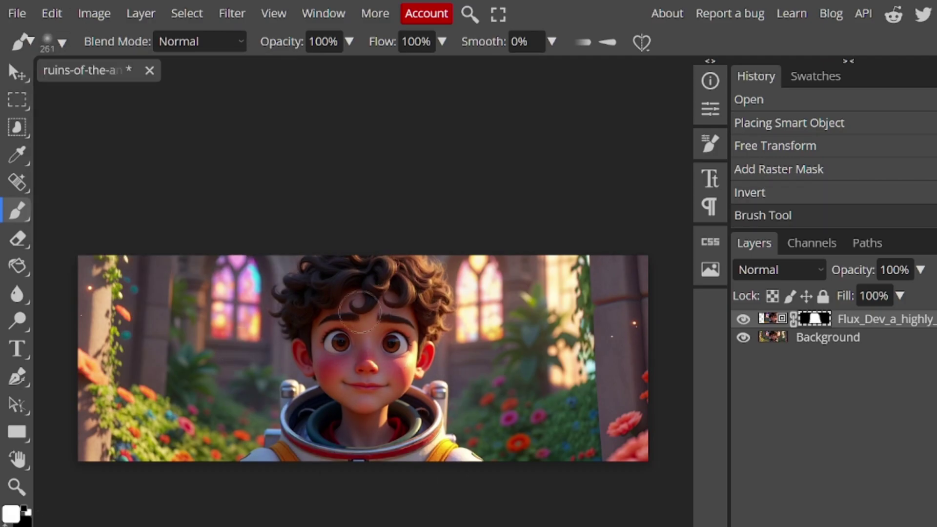
# Step: Toggle the top layer to compare the blend, then bring up File > Export as
pyautogui.click(743, 319)
pyautogui.click(743, 319)
pyautogui.click(743, 319)
pyautogui.click(743, 319)
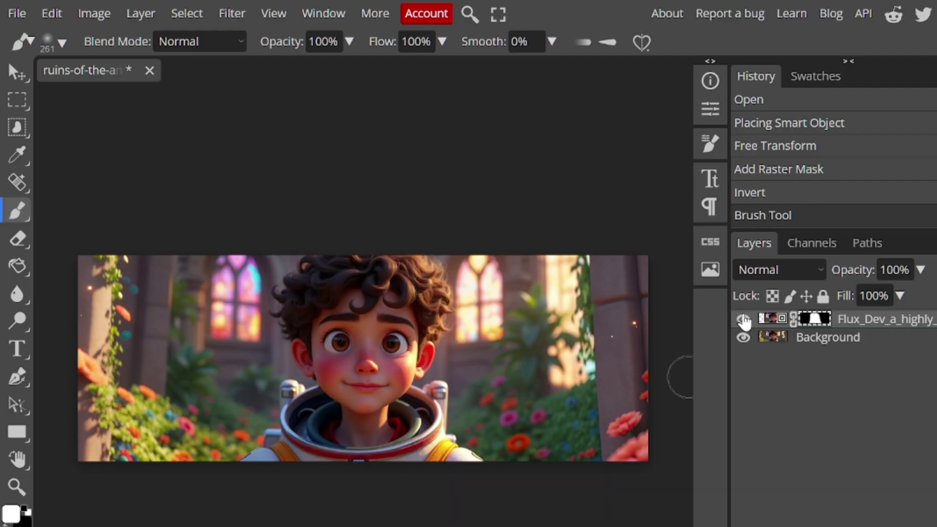
pyautogui.click(7, 9)
pyautogui.moveTo(100, 273)
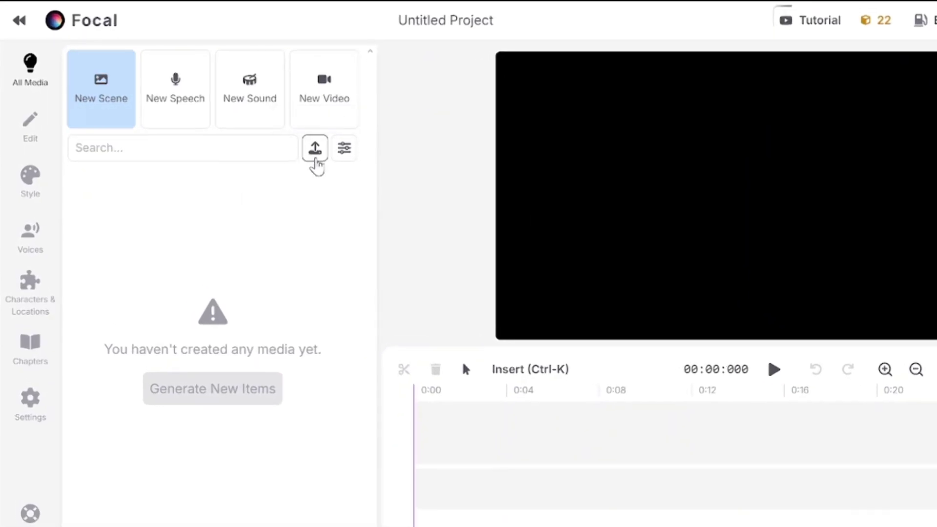
# Step: Drag uploaded image #3, the boy at the spaceship window, onto the start of the timeline
pyautogui.scroll(-10, 251, 268)
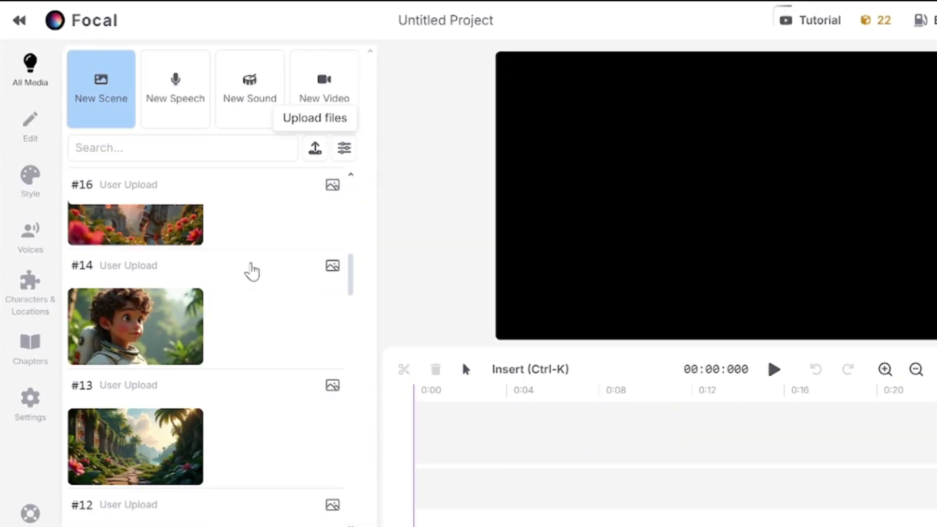
pyautogui.scroll(-10, 308, 419)
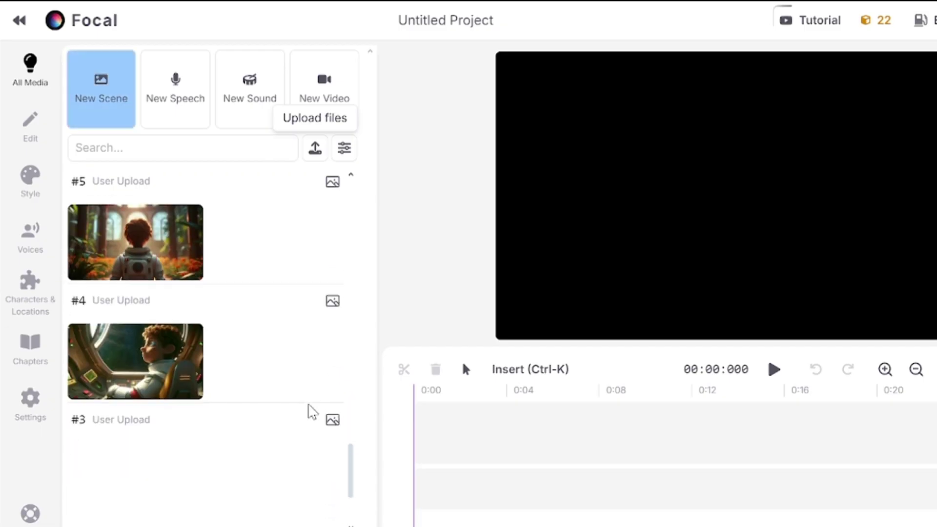
pyautogui.moveTo(103, 373); pyautogui.dragTo(439, 476)
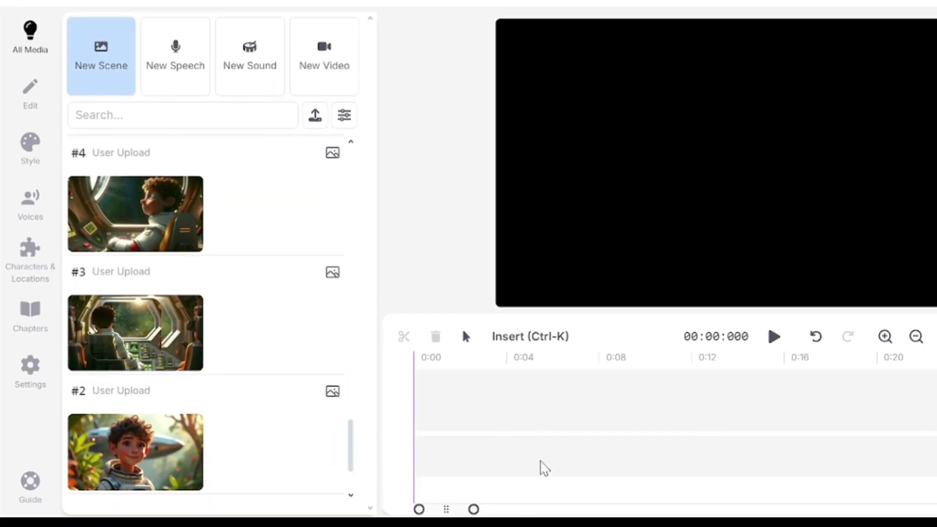
pyautogui.moveTo(439, 445); pyautogui.dragTo(441, 447)
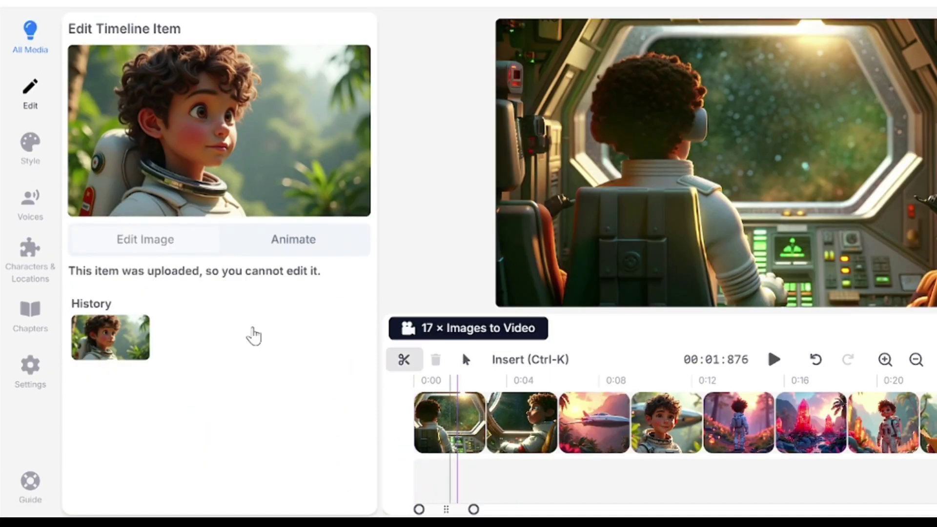
# Step: Set the video model to Runway Gen 3 Turbo in global settings and open the first cockpit clip
pyautogui.click(39, 375)
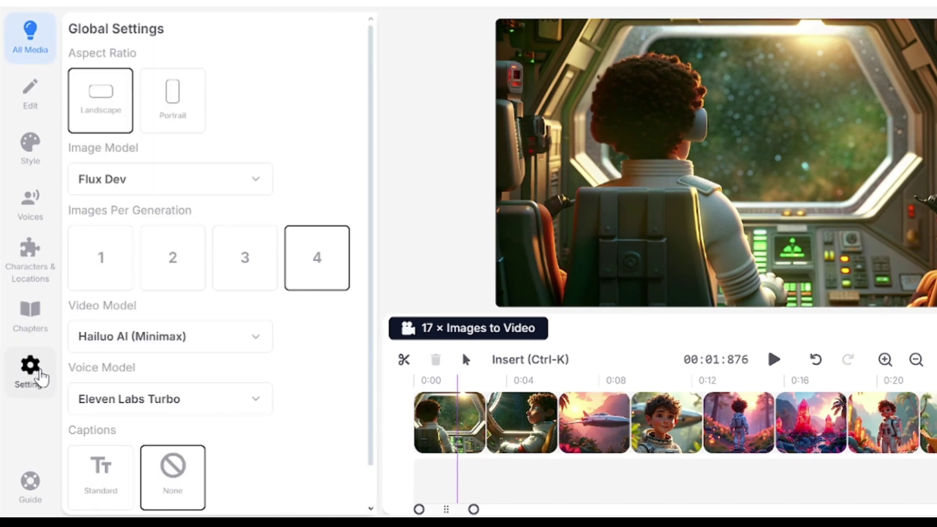
pyautogui.scroll(-1, 177, 204)
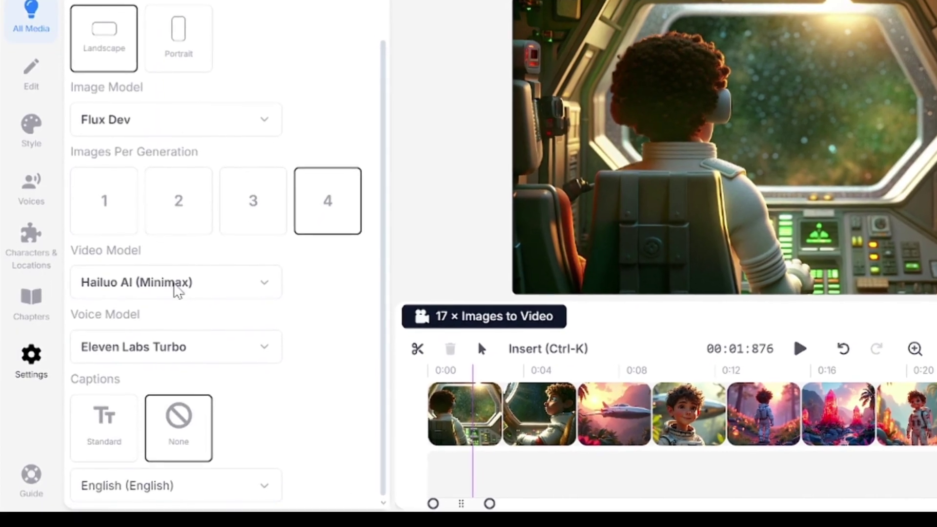
pyautogui.click(171, 299)
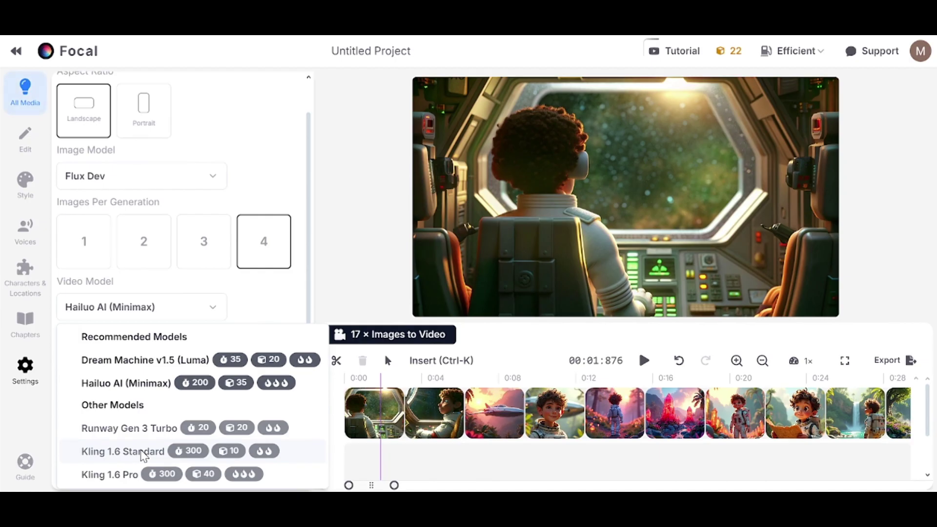
pyautogui.click(150, 431)
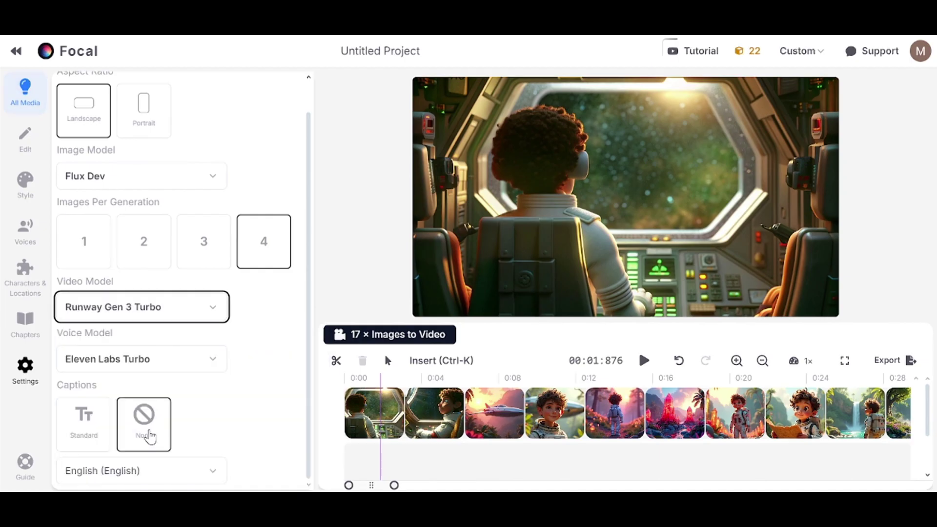
pyautogui.click(364, 407)
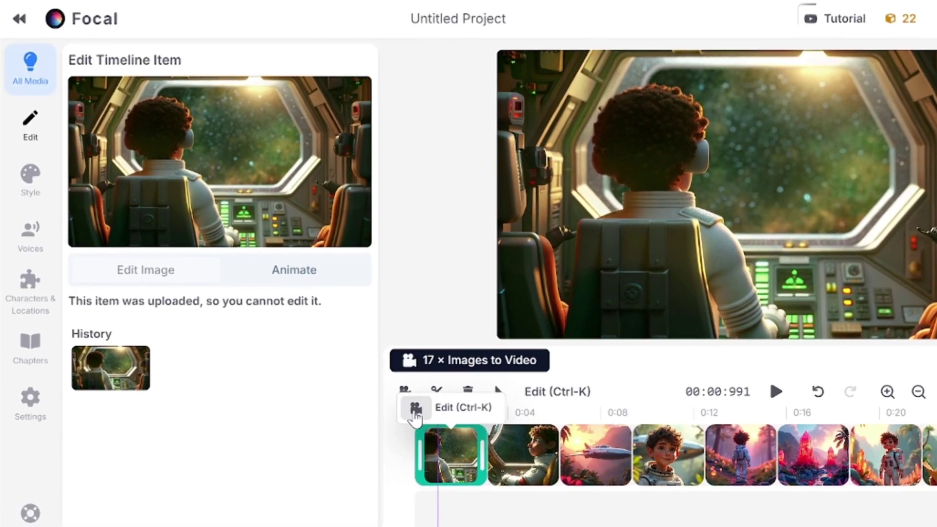
# Step: Animate the cockpit clip with 'The stars move past the spaceship window' and preview the spaceship scene
pyautogui.click(415, 410)
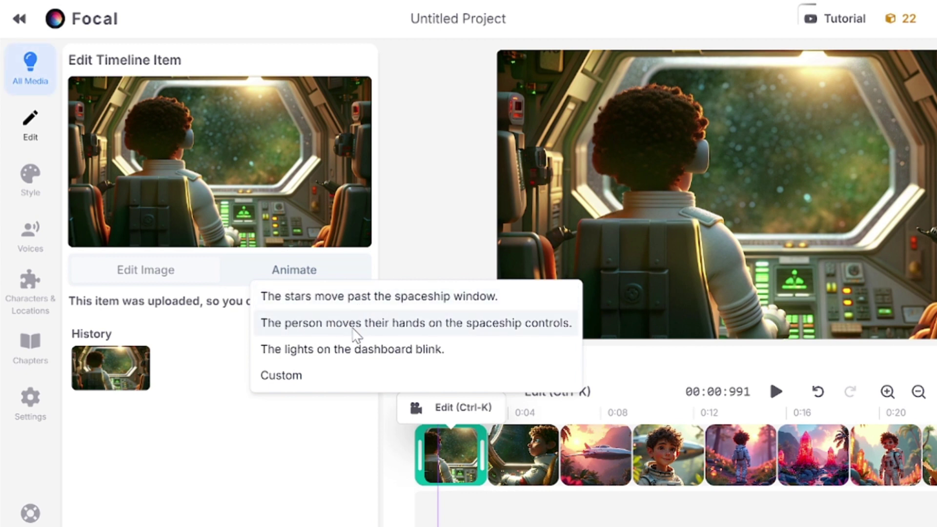
pyautogui.click(510, 303)
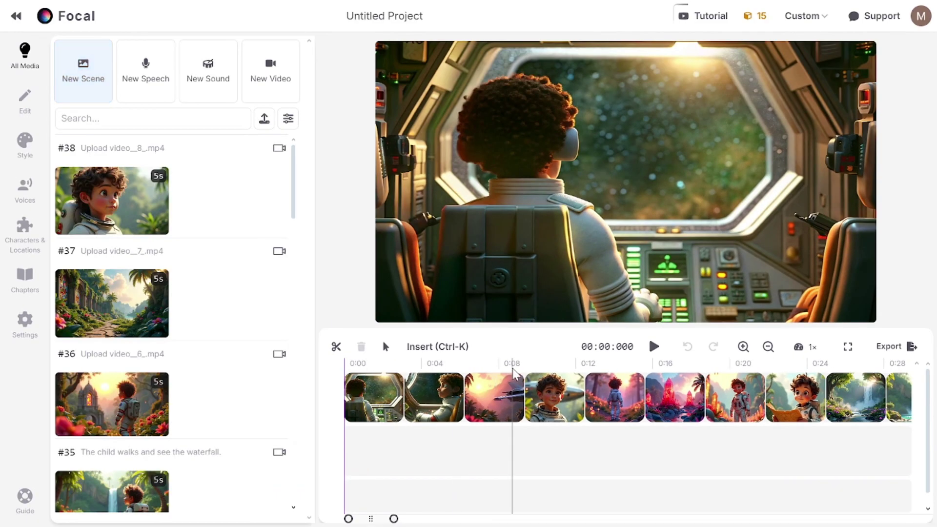
pyautogui.click(487, 364)
pyautogui.click(492, 385)
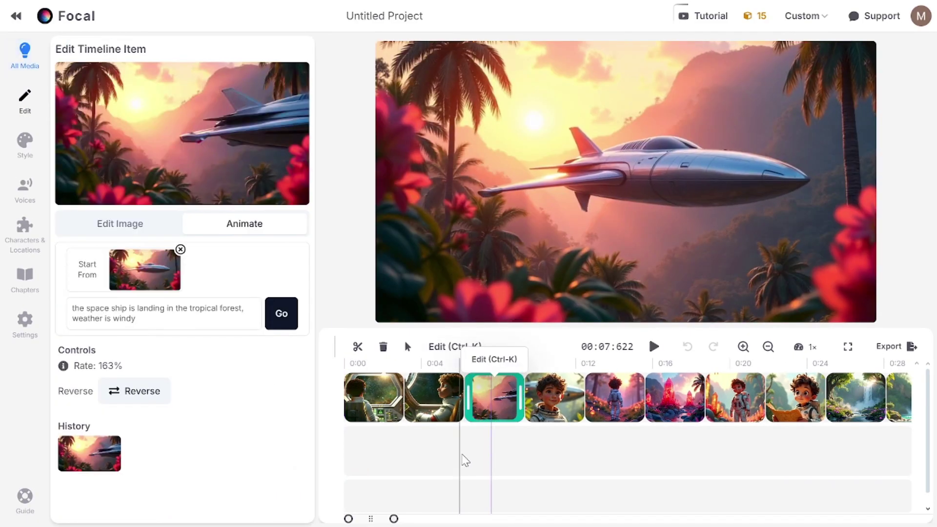
pyautogui.click(462, 456)
pyautogui.click(653, 347)
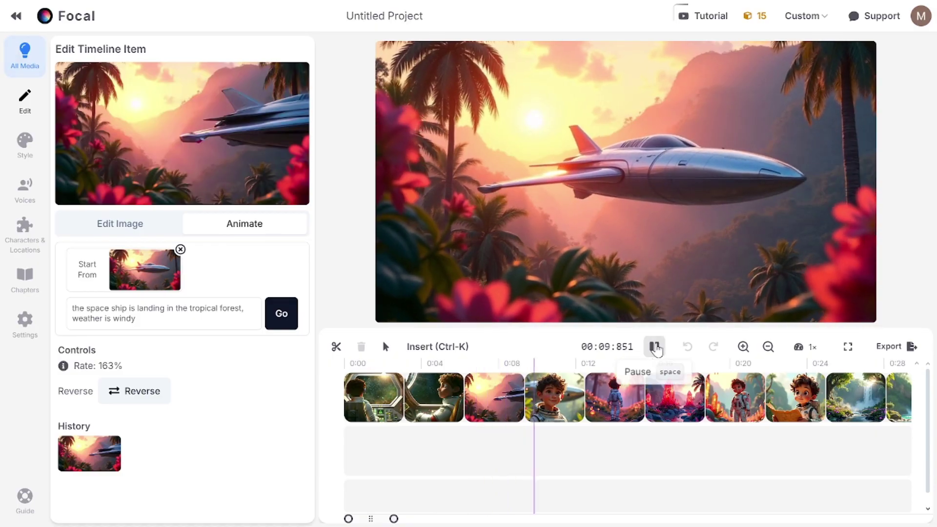
pyautogui.click(654, 346)
# Step: Generate the forest-landing animation and drop the new #22 video onto the third clip
pyautogui.click(491, 391)
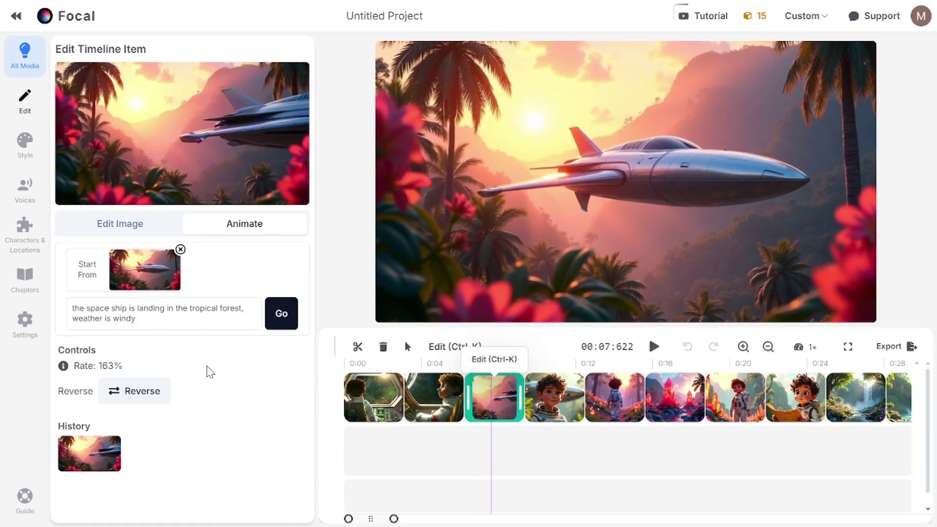
pyautogui.click(283, 314)
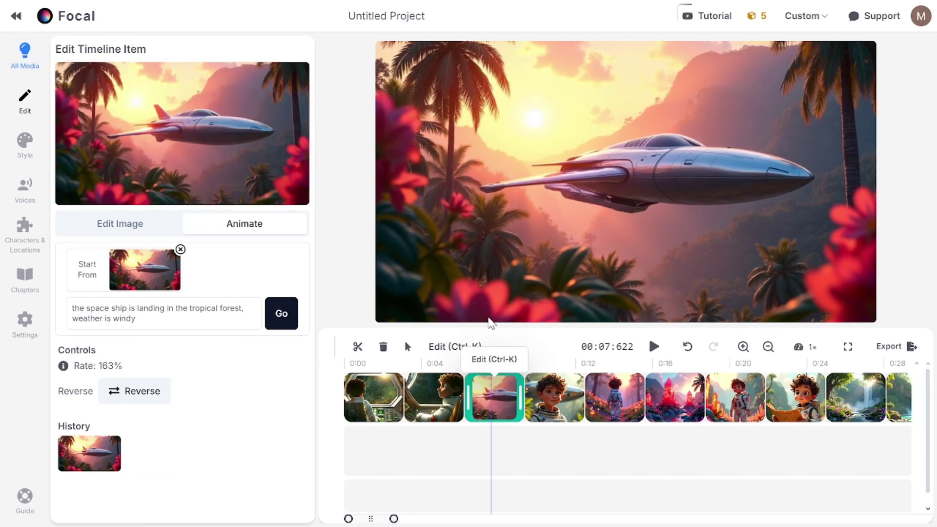
pyautogui.click(466, 464)
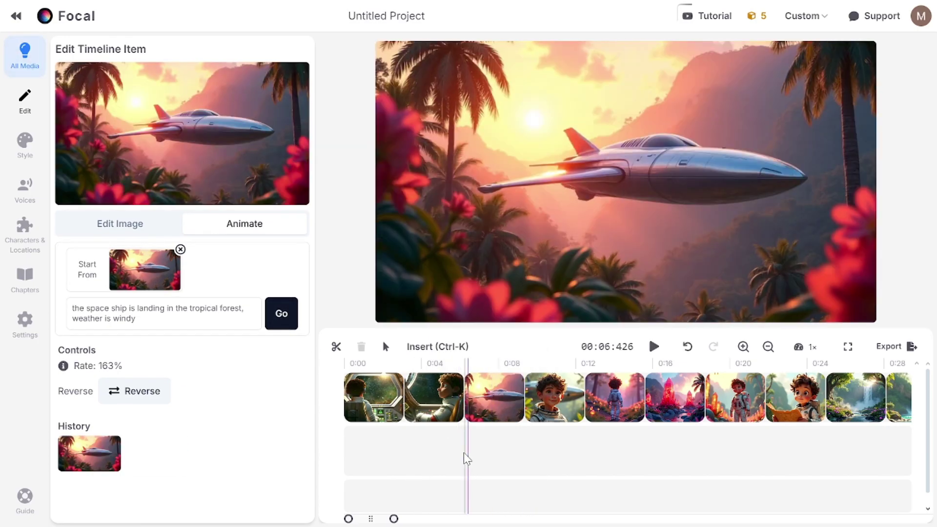
pyautogui.click(650, 346)
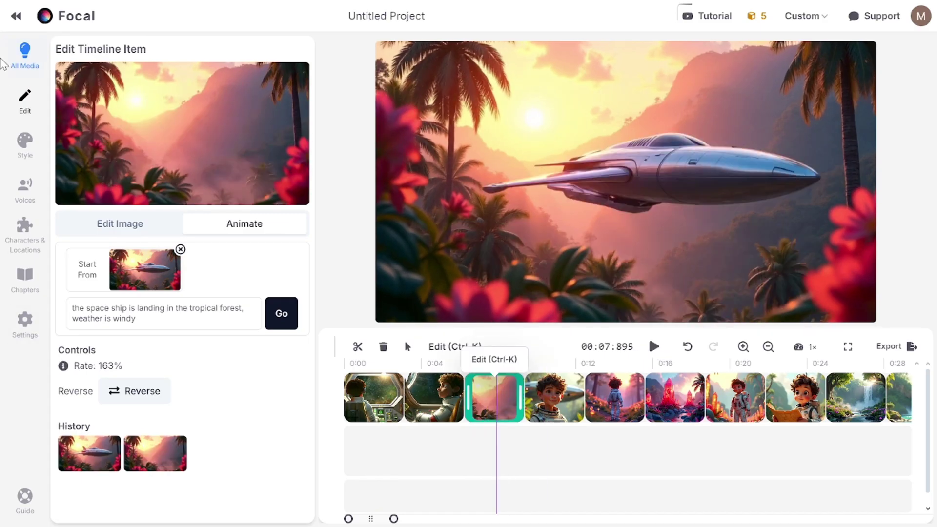
pyautogui.click(38, 69)
pyautogui.scroll(-5, 240, 236)
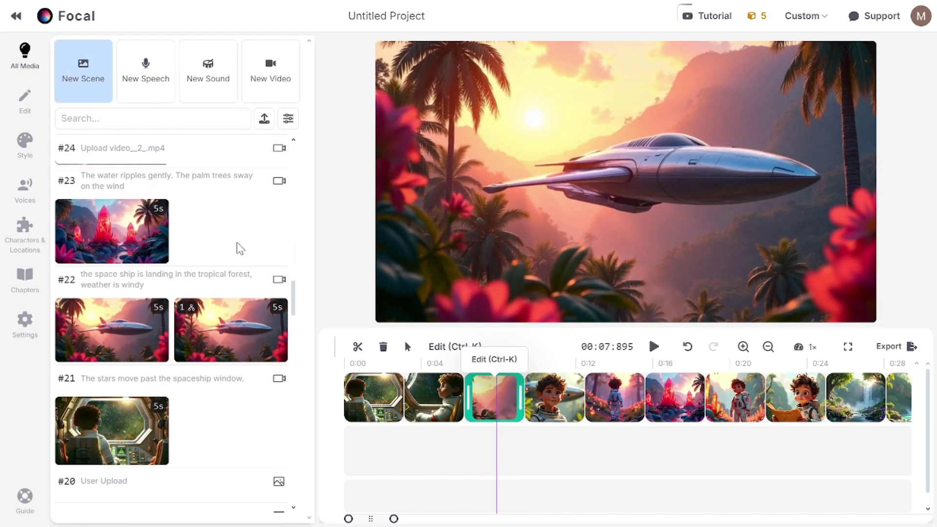
pyautogui.moveTo(202, 301); pyautogui.dragTo(495, 404)
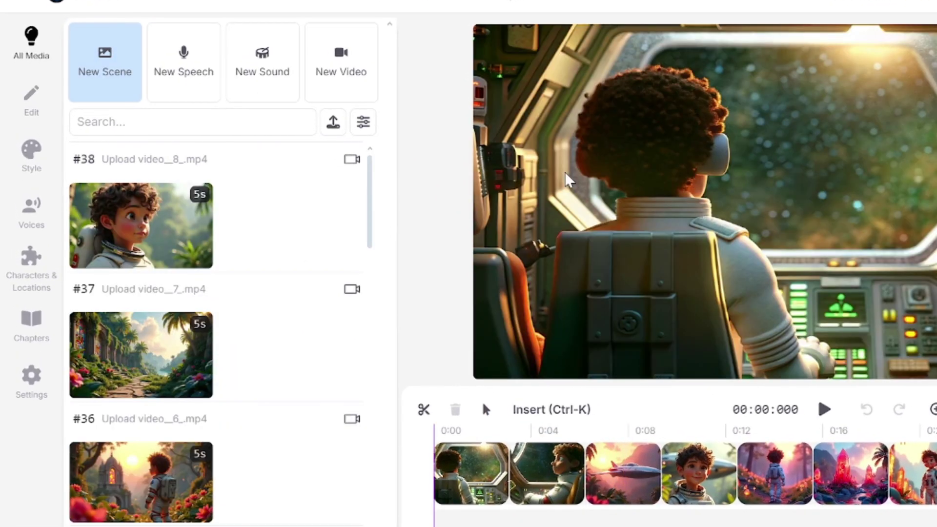
# Step: Generate a 10-second 'space ship engine' sound effect
pyautogui.click(271, 75)
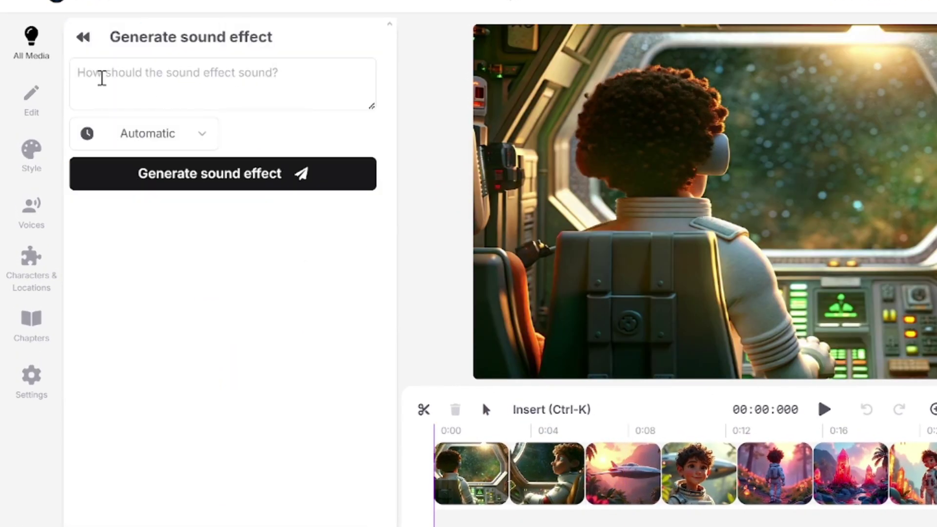
pyautogui.click(194, 145)
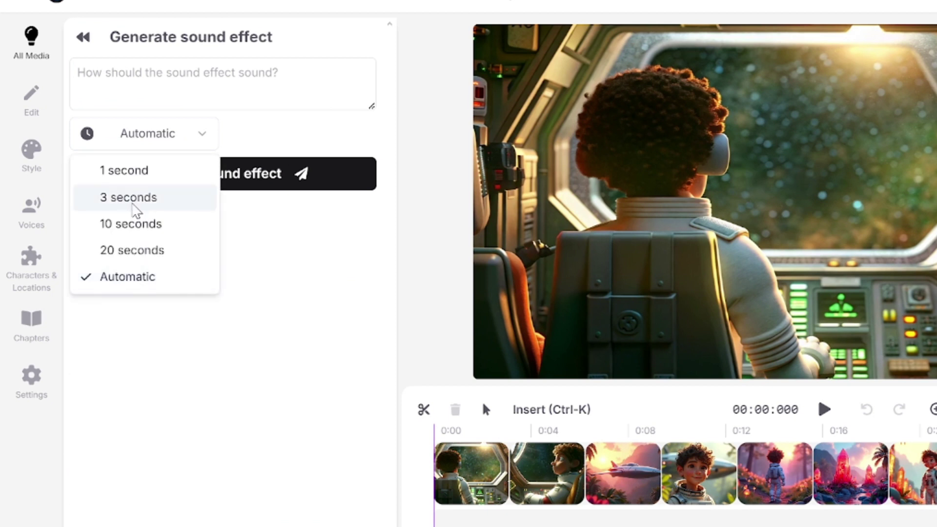
pyautogui.click(130, 225)
pyautogui.click(132, 69)
pyautogui.write('space ship engine')
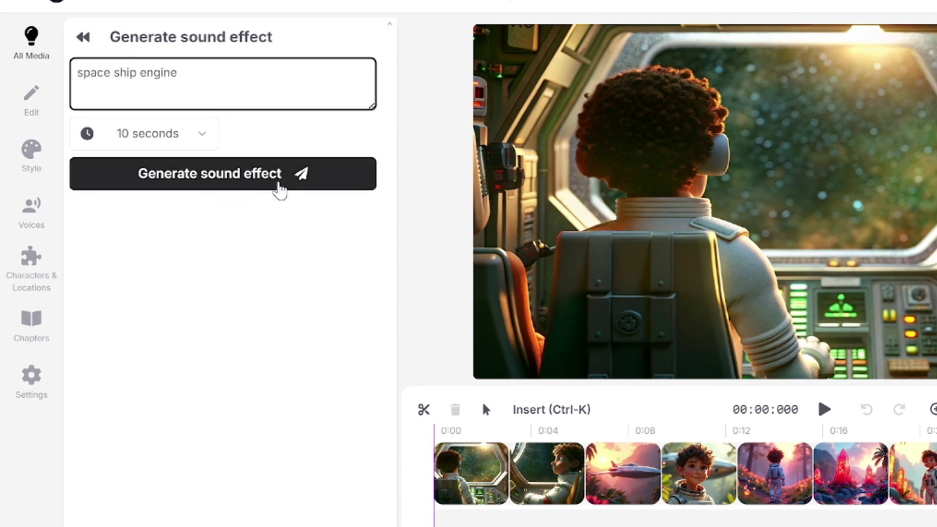
pyautogui.click(275, 181)
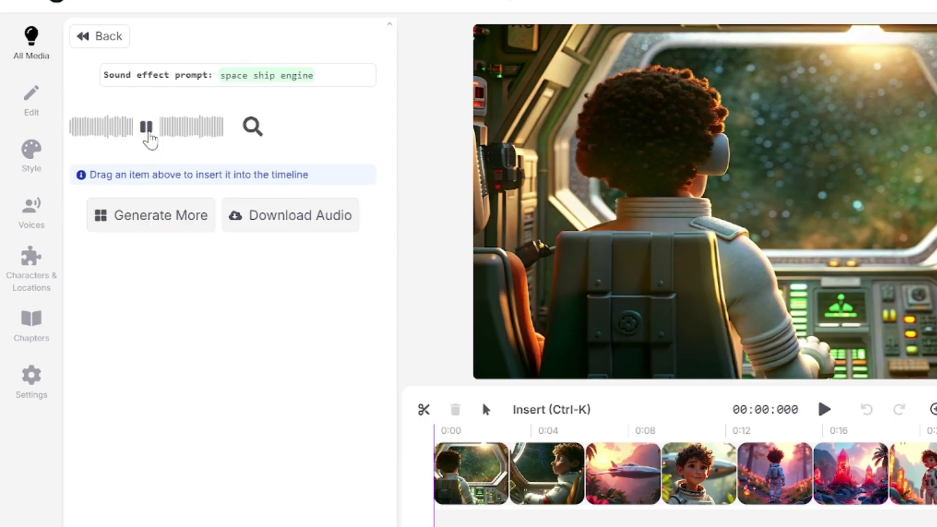
pyautogui.click(147, 135)
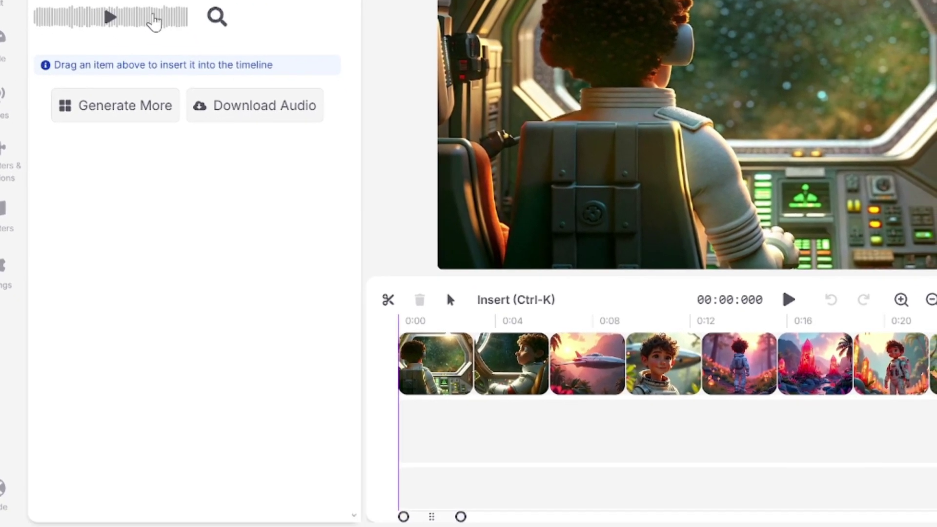
# Step: Place the engine sound at the timeline start at 30% volume and play it back
pyautogui.moveTo(188, 131); pyautogui.dragTo(516, 495)
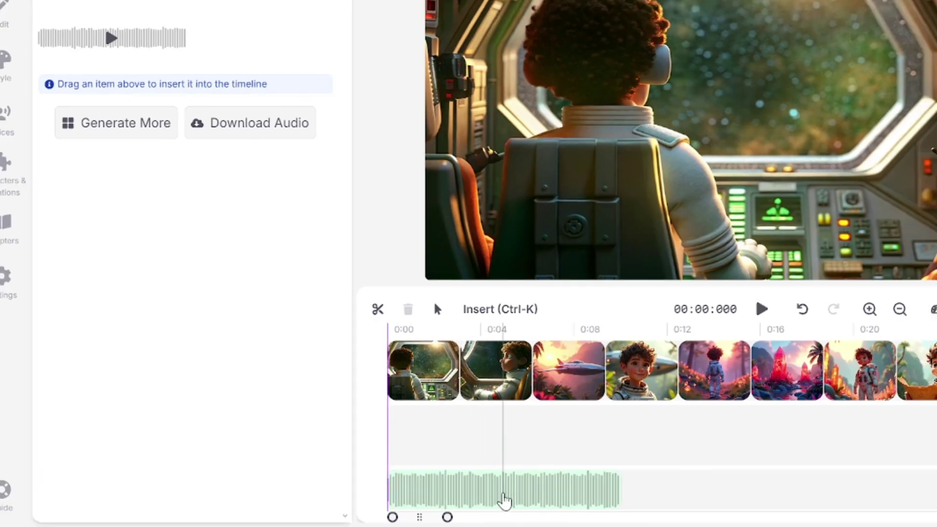
pyautogui.click(504, 500)
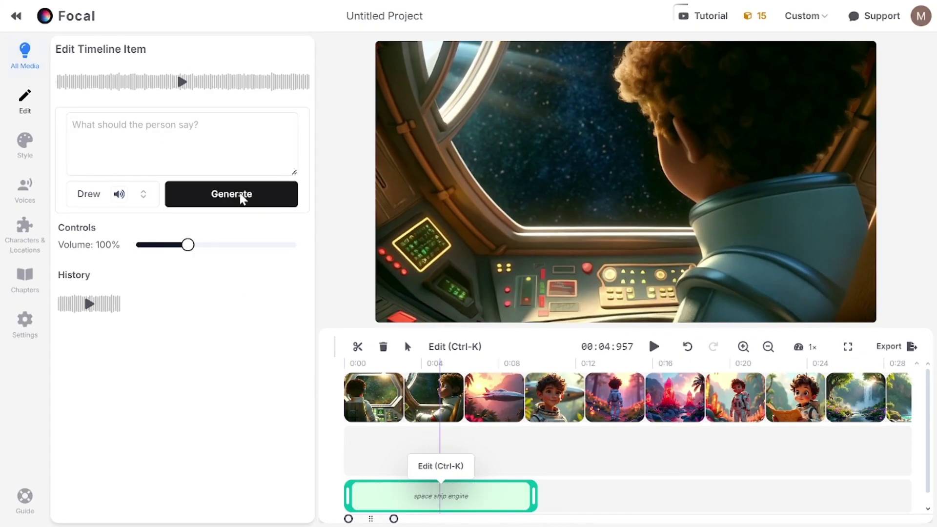
pyautogui.moveTo(188, 245); pyautogui.dragTo(144, 245)
pyautogui.click(344, 363)
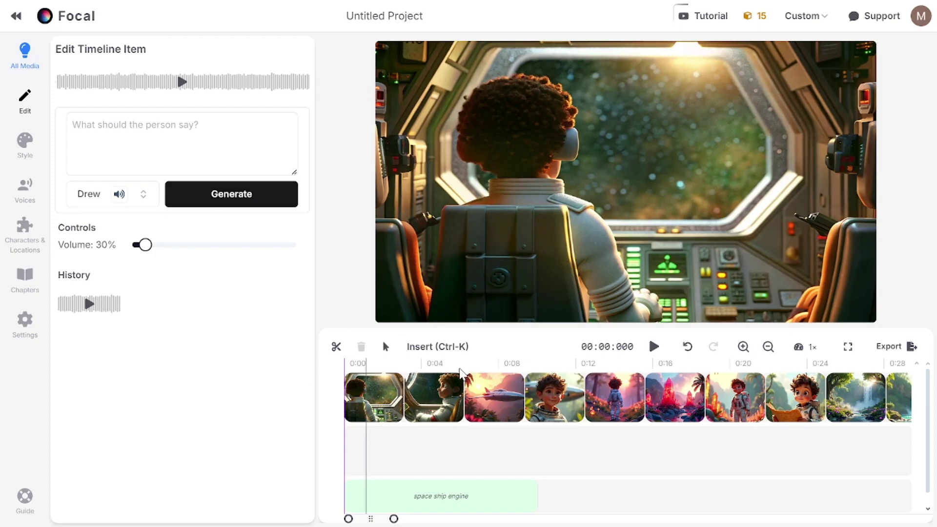
pyautogui.click(656, 349)
# Step: Pause playback, start New Speech, and scroll through the voice selector's list of voices
pyautogui.click(656, 349)
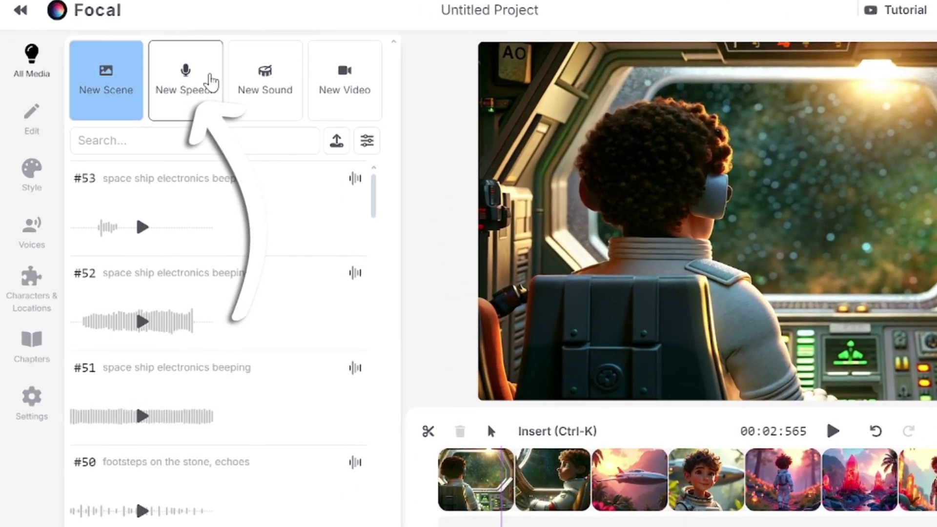
pyautogui.click(161, 71)
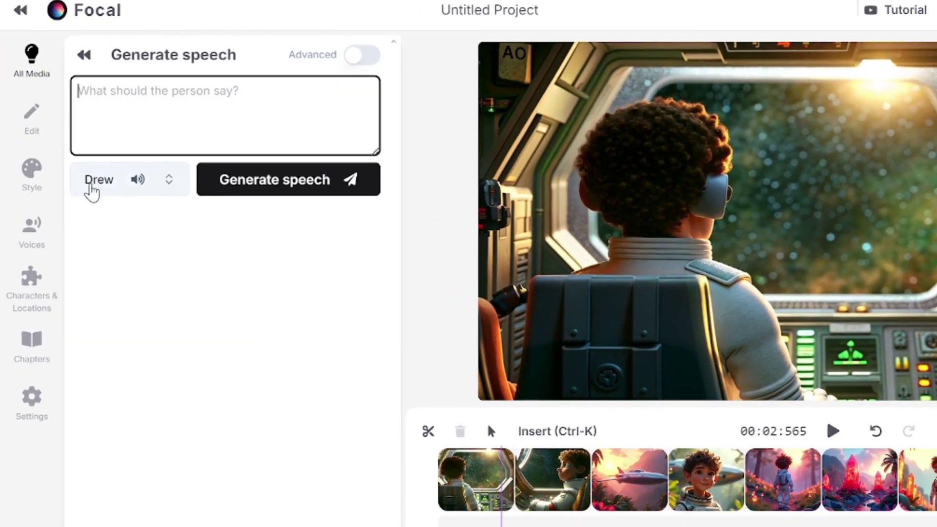
pyautogui.click(90, 190)
pyautogui.click(91, 190)
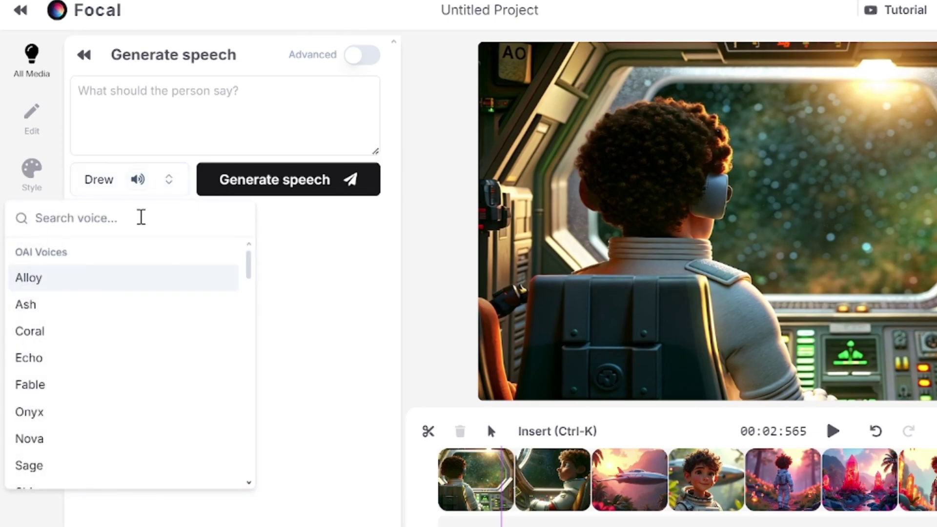
pyautogui.scroll(-5, 128, 310)
pyautogui.scroll(-10, 128, 310)
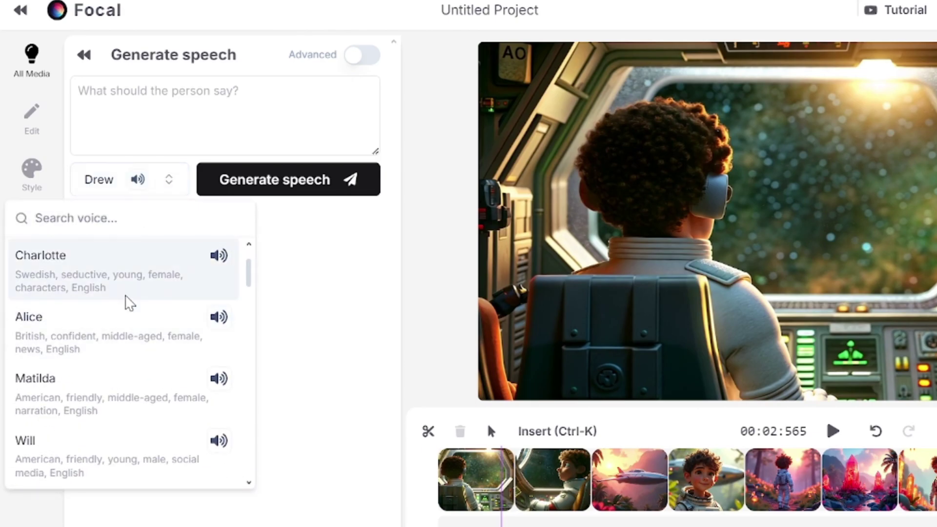
pyautogui.scroll(-15, 130, 302)
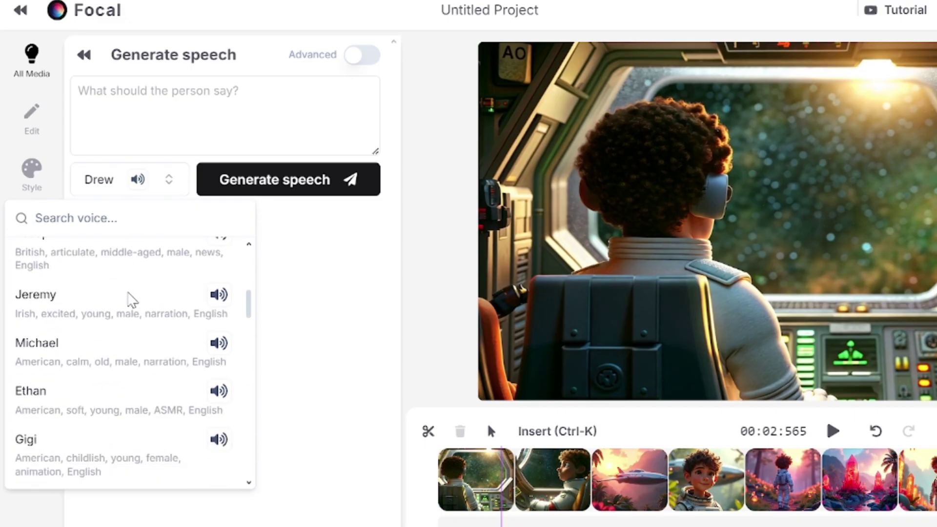
pyautogui.scroll(-15, 131, 303)
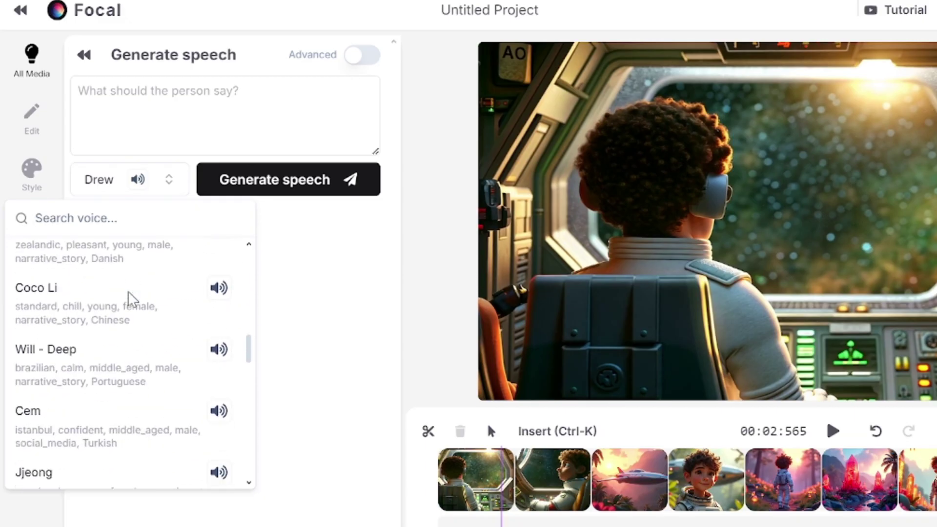
pyautogui.scroll(-15, 138, 322)
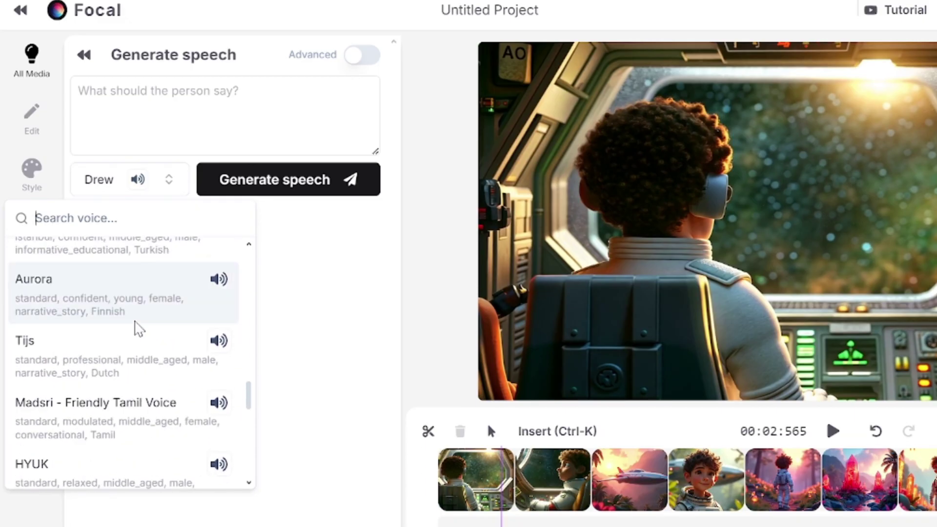
pyautogui.scroll(-15, 225, 456)
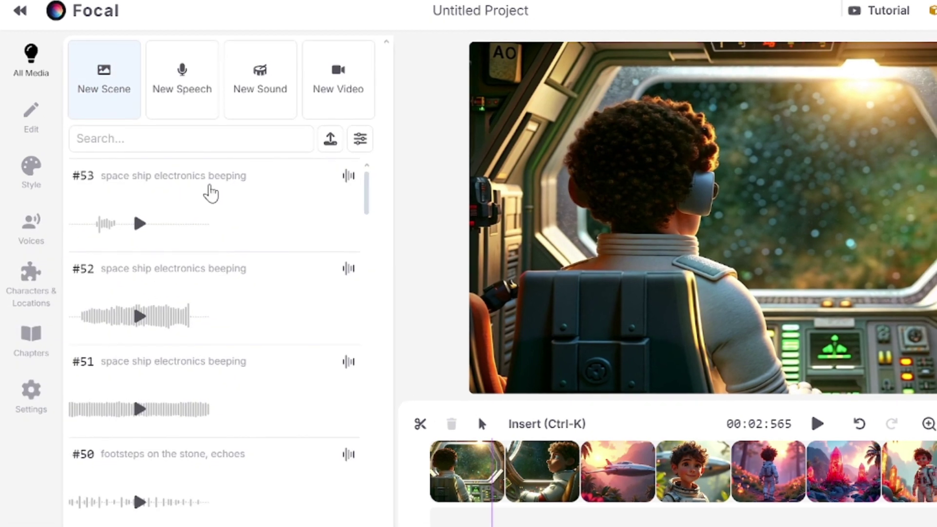
# Step: Open the details of sound effect #53, 'space ship electronics beeping'
pyautogui.click(210, 192)
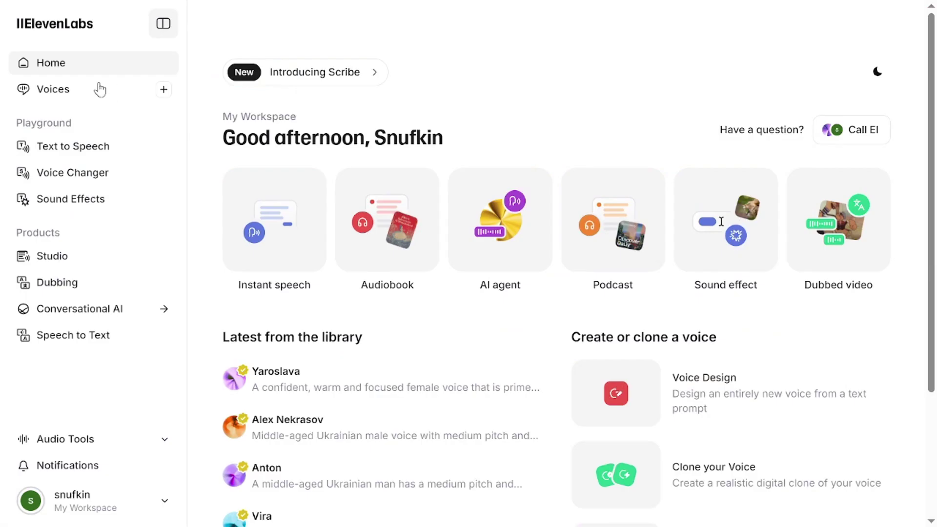
# Step: Go from the Text to Speech voice picker to the Explore Voice Library
pyautogui.click(84, 149)
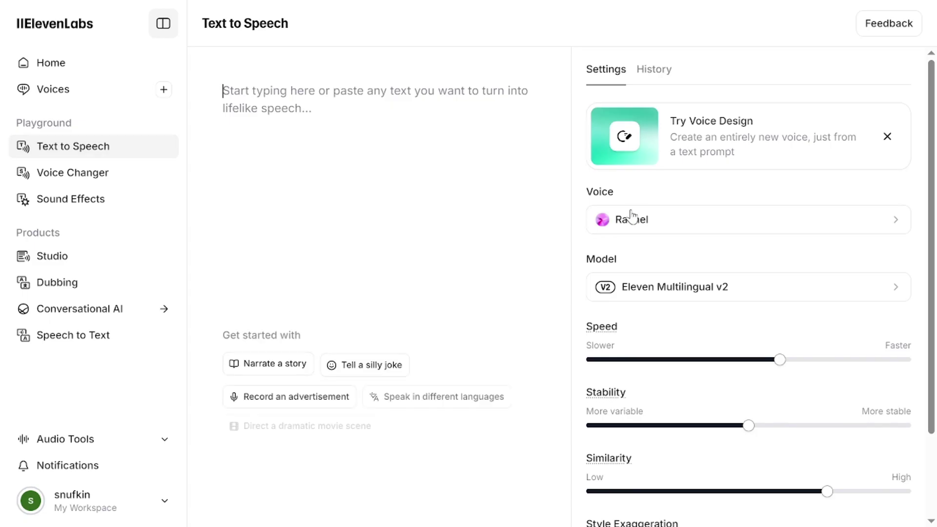
pyautogui.click(631, 219)
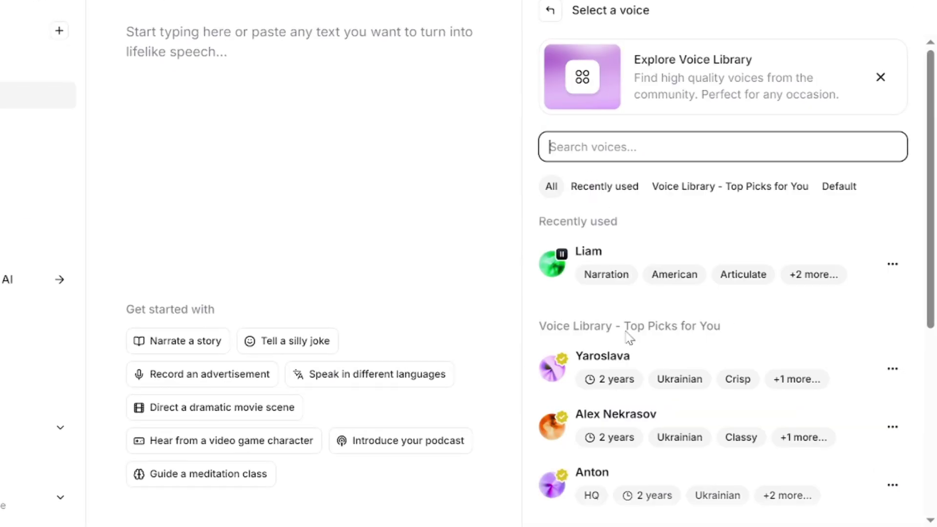
pyautogui.scroll(-5, 629, 336)
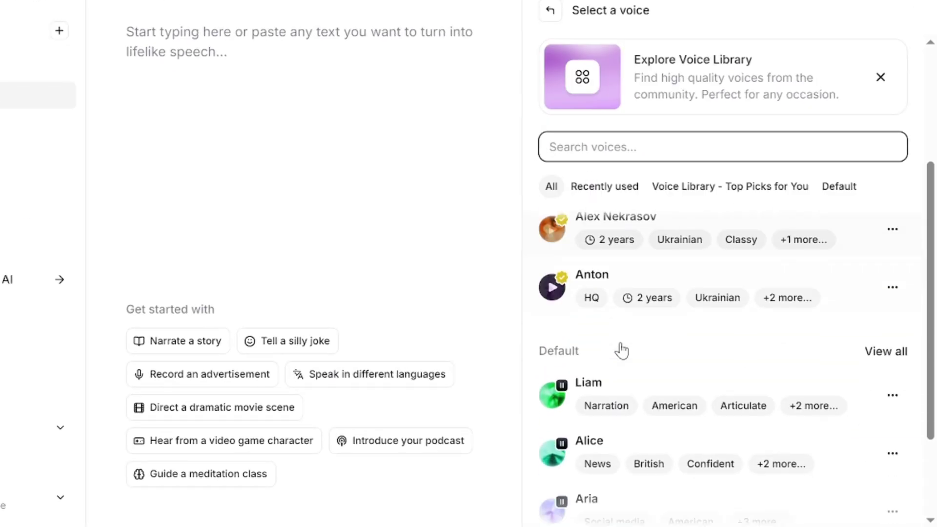
pyautogui.scroll(5, 619, 352)
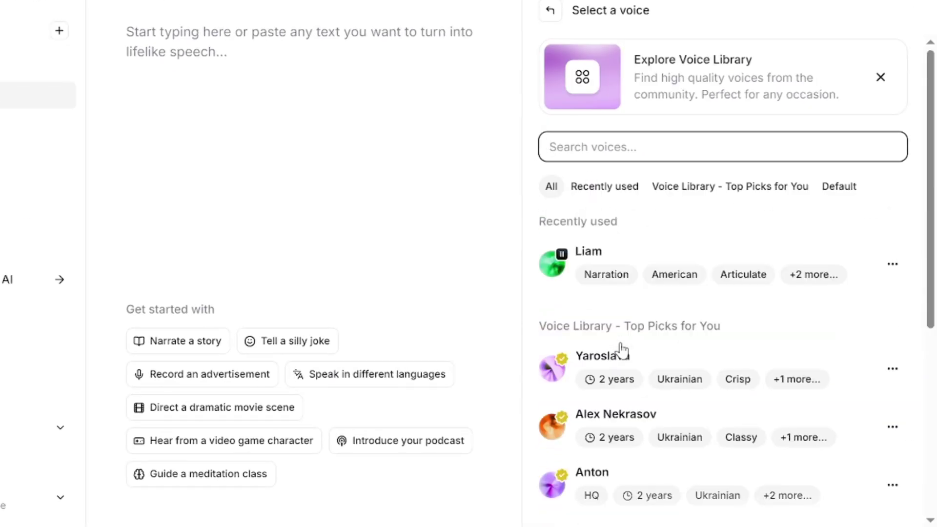
pyautogui.click(669, 75)
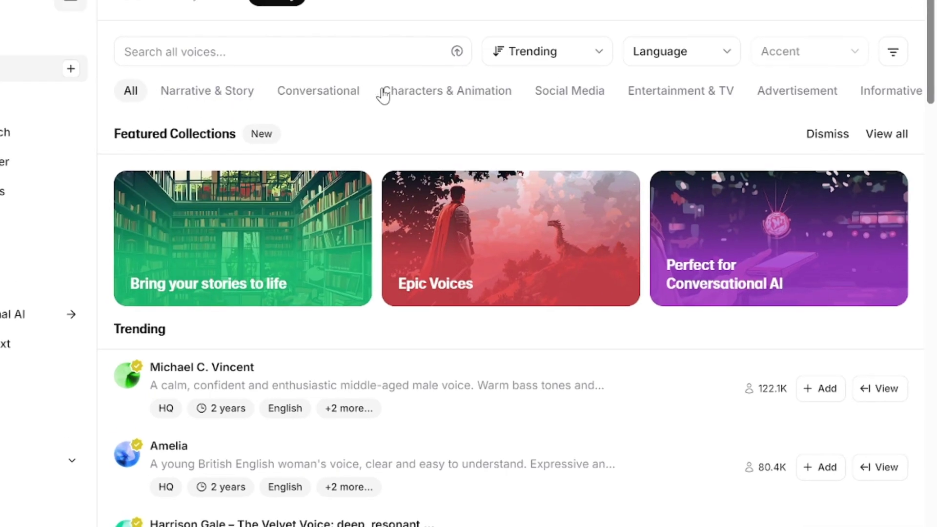
# Step: Filter the library to Conversational voices in English with an American accent
pyautogui.click(309, 98)
pyautogui.click(692, 56)
pyautogui.scroll(-3, 706, 169)
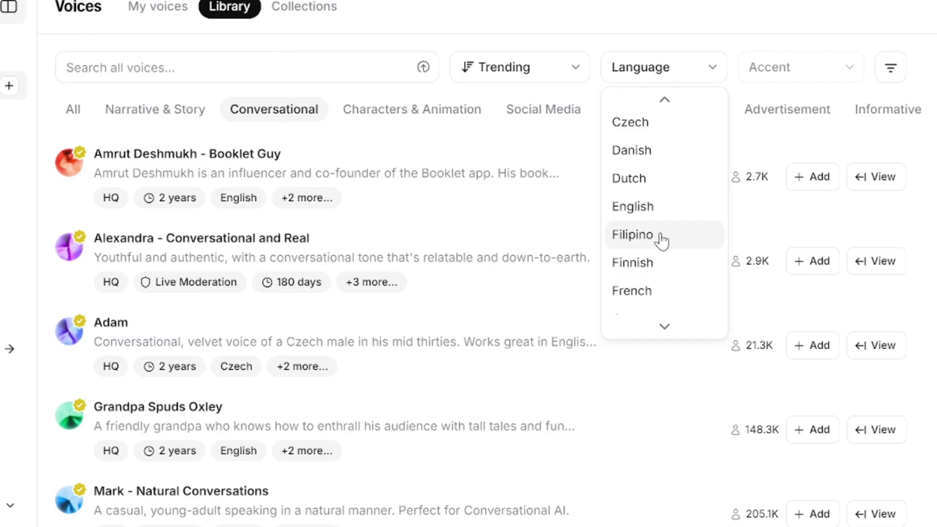
pyautogui.click(634, 207)
pyautogui.click(805, 71)
pyautogui.click(810, 160)
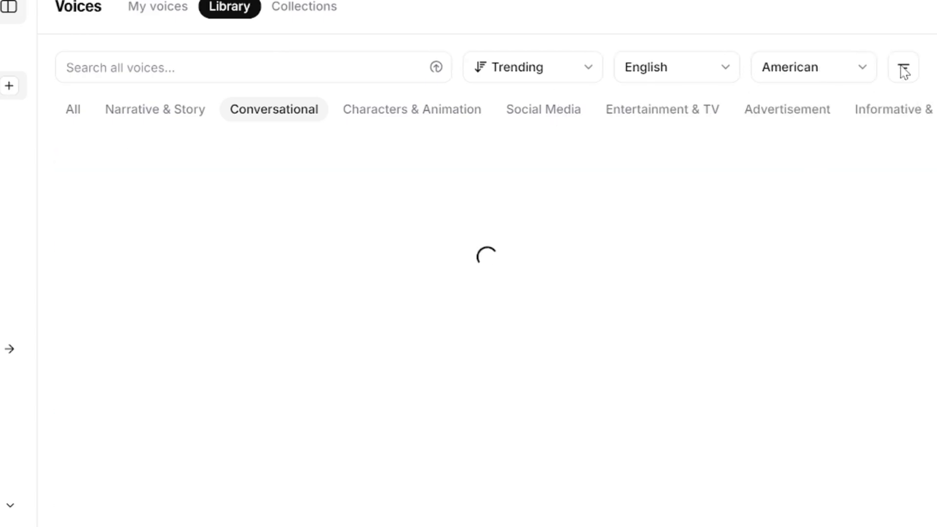
# Step: Add filters for Male gender and Young age, leaving notice period at Any
pyautogui.click(903, 71)
pyautogui.click(669, 151)
pyautogui.click(668, 151)
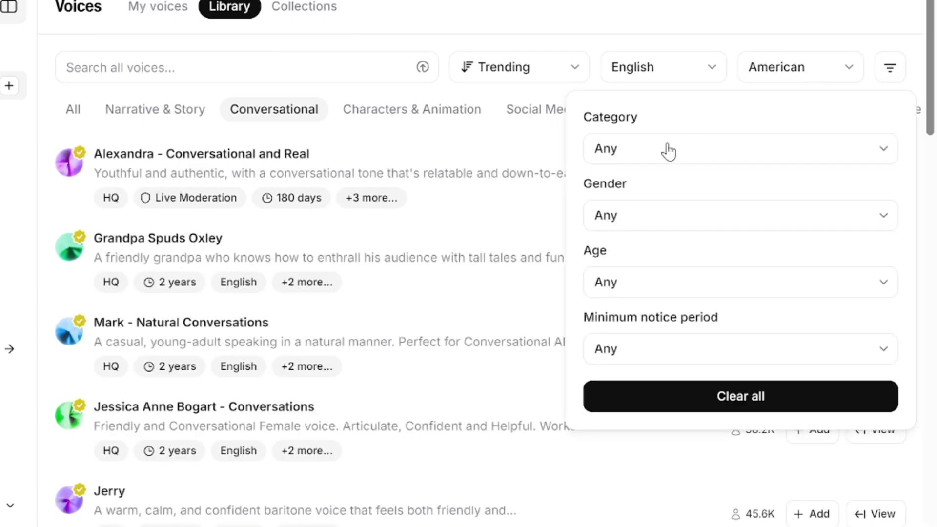
pyautogui.click(636, 232)
pyautogui.click(610, 317)
pyautogui.click(636, 283)
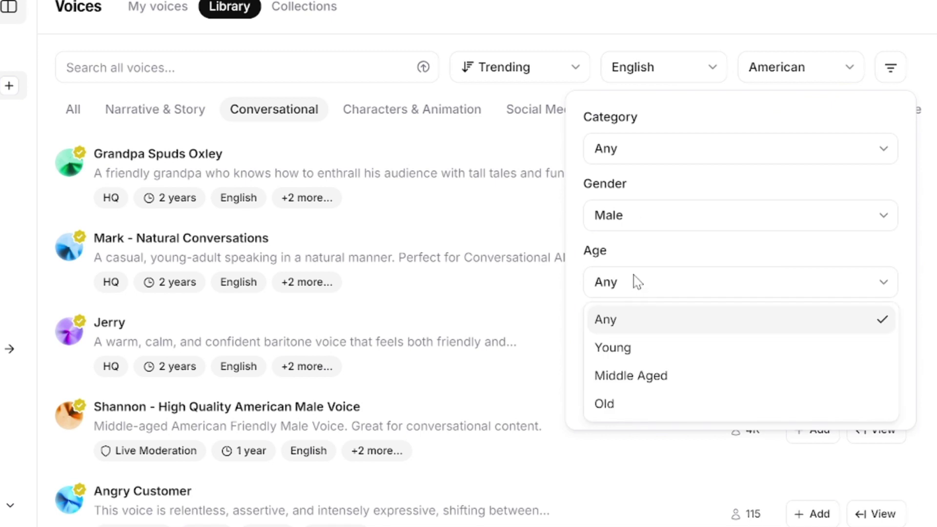
pyautogui.click(609, 355)
pyautogui.click(653, 361)
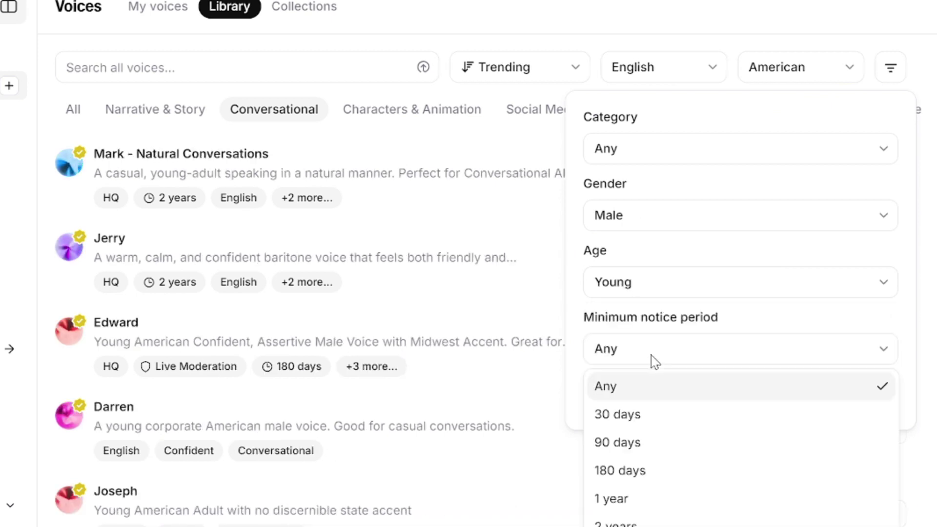
pyautogui.click(653, 361)
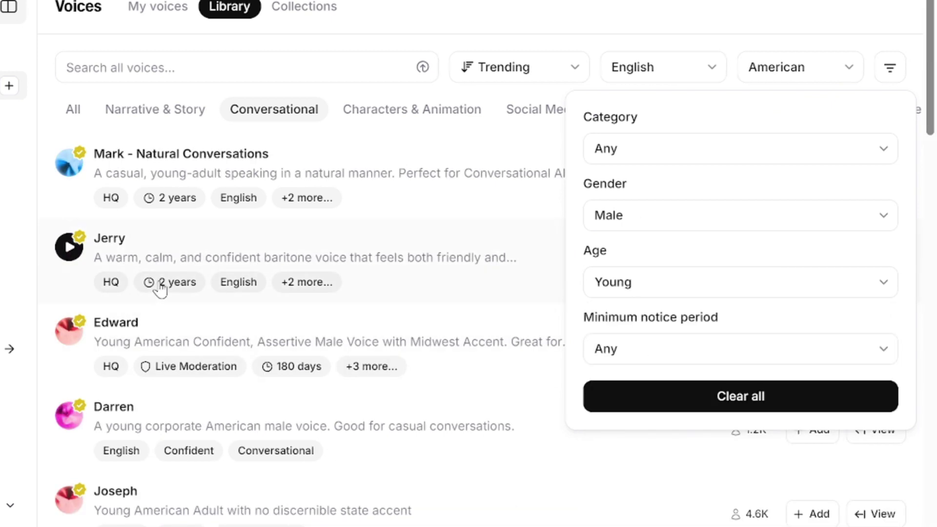
pyautogui.click(30, 279)
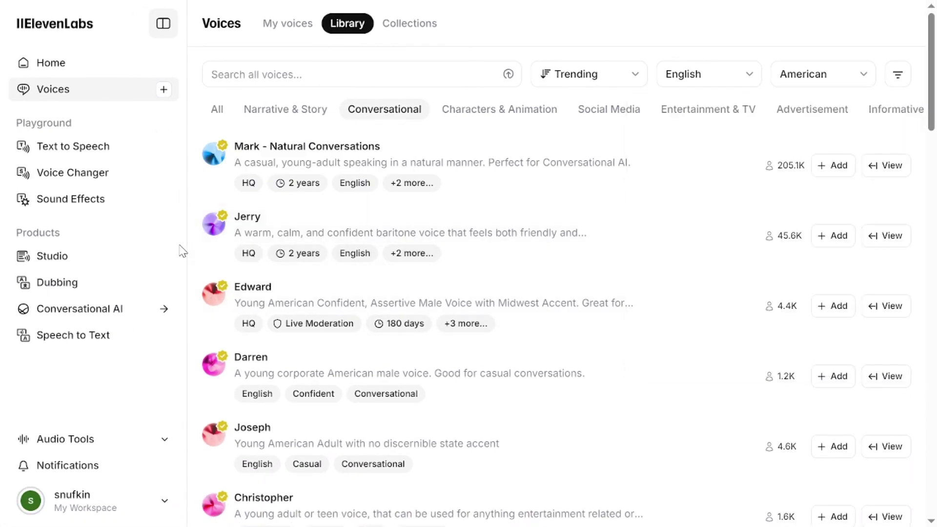
# Step: Search 'child', preview the Southern California male voice, then search 'teen' and preview a teen voice
pyautogui.click(239, 75)
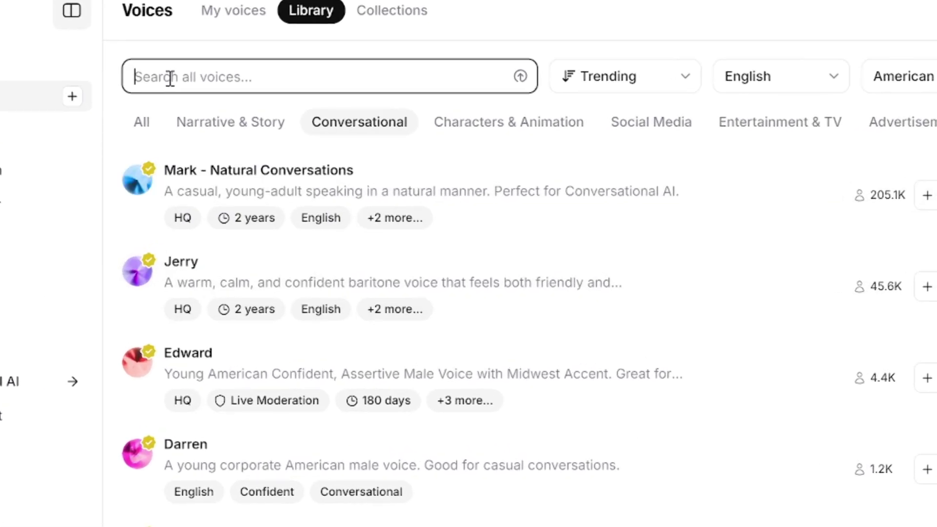
pyautogui.write('child')
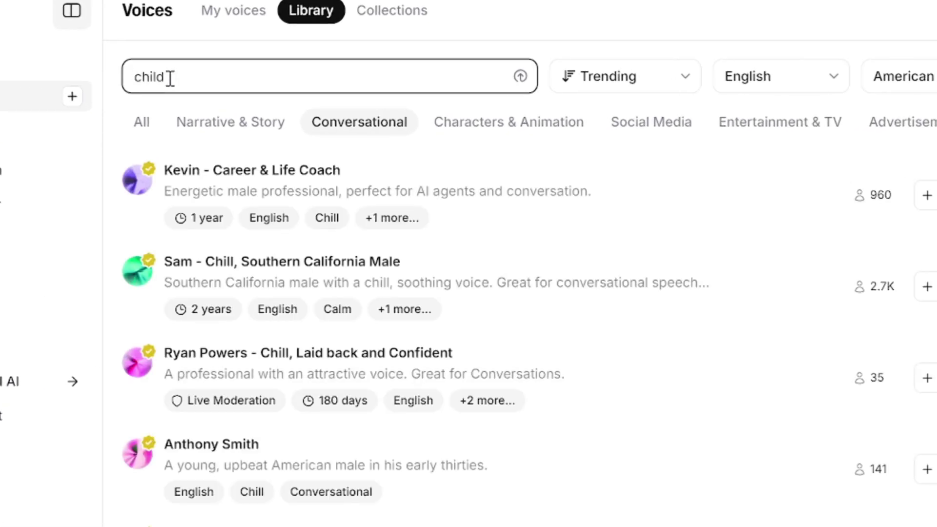
pyautogui.click(137, 188)
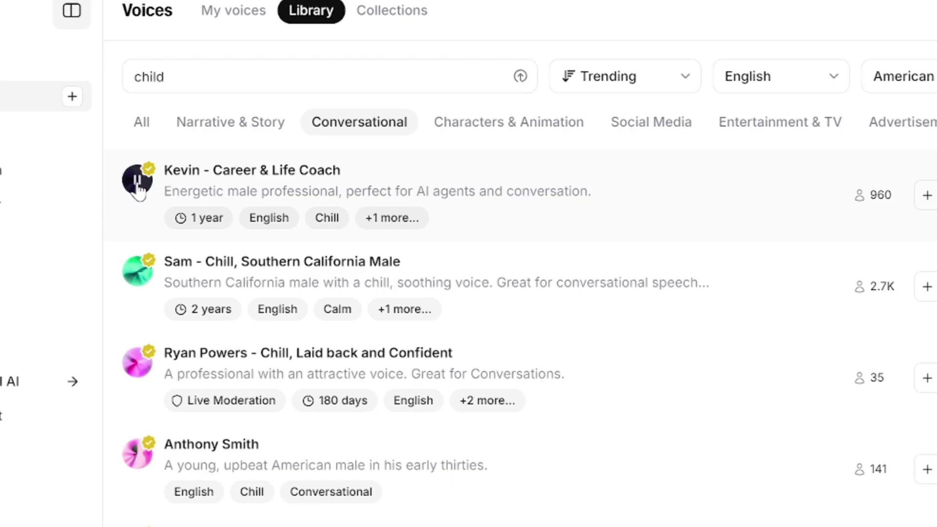
pyautogui.click(138, 288)
pyautogui.doubleClick(149, 77)
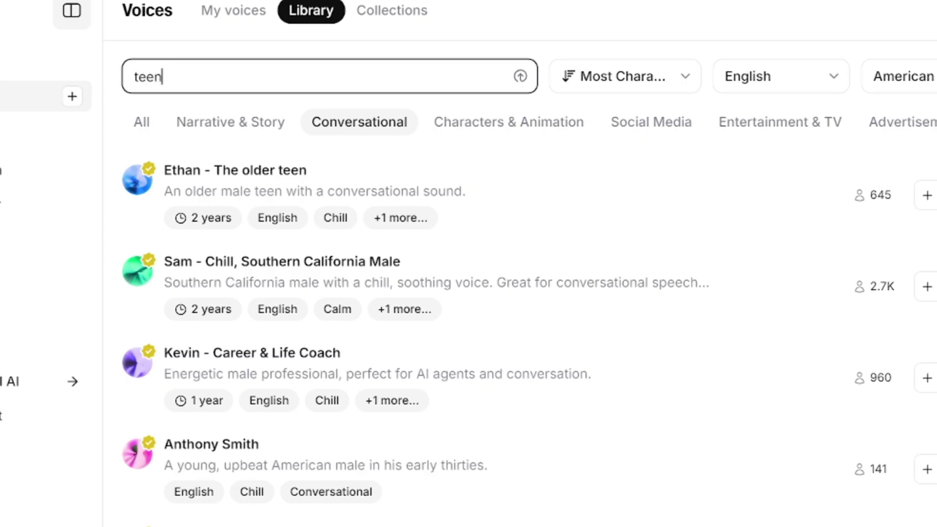
pyautogui.click(137, 190)
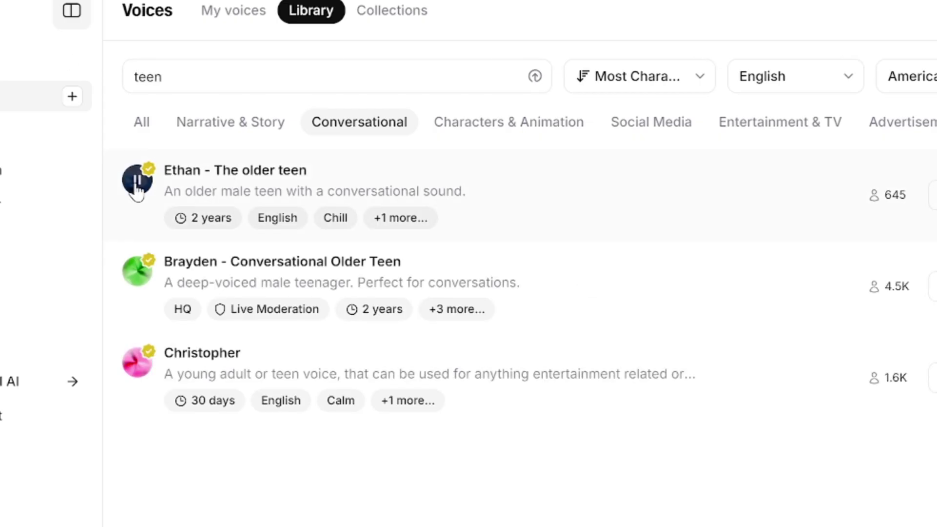
# Step: Start a Voice Design in My voices with a 12-year-old American boy prompt and generate
pyautogui.click(79, 164)
pyautogui.click(118, 103)
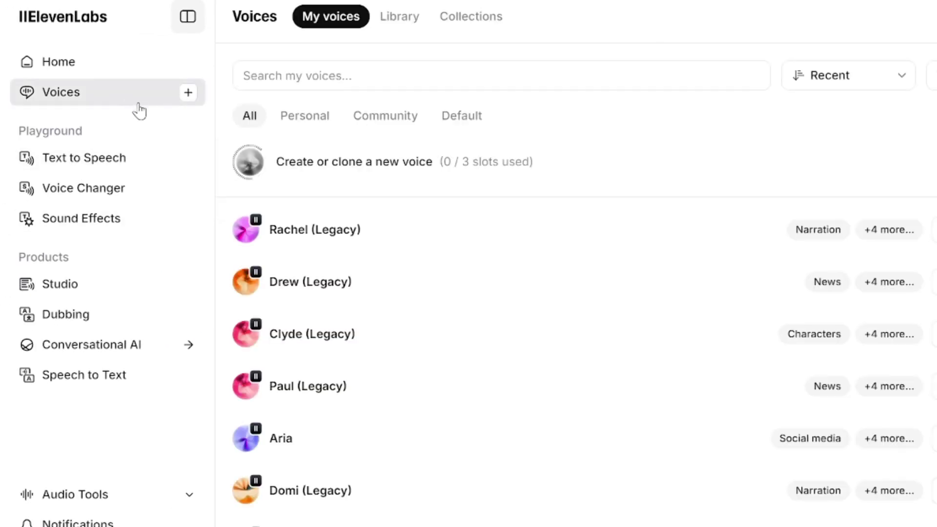
pyautogui.click(838, 175)
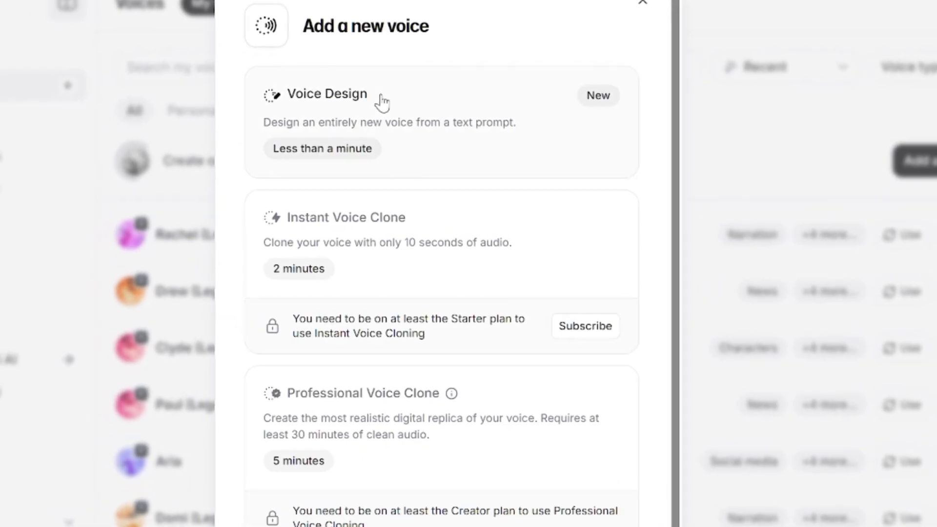
pyautogui.click(366, 108)
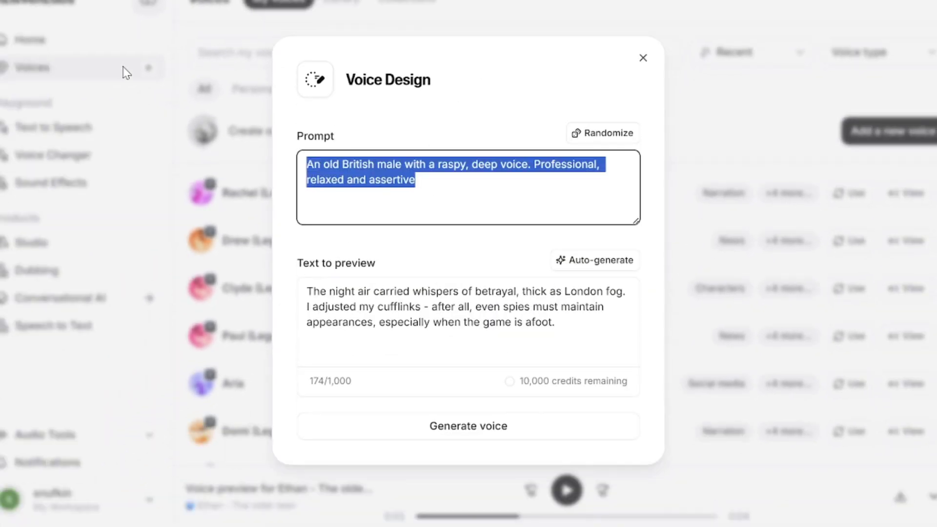
pyautogui.write('12 years old american boy')
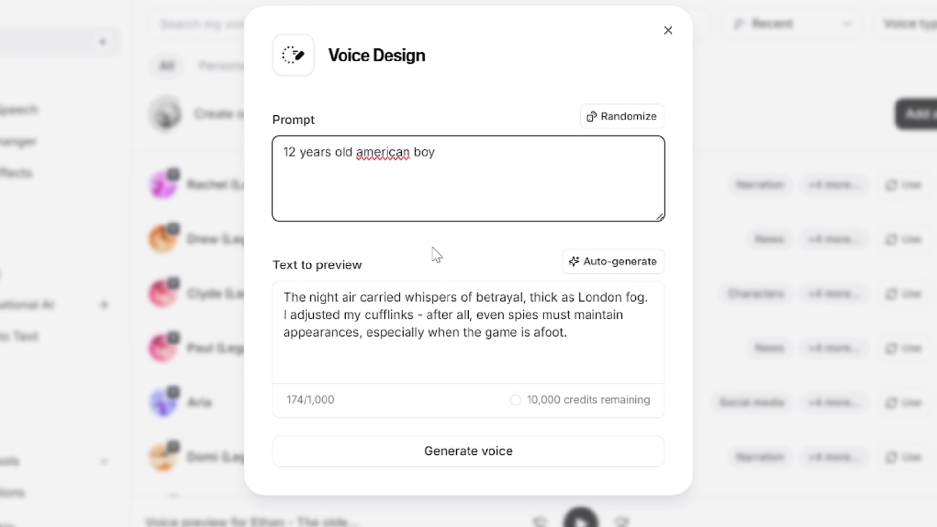
pyautogui.click(485, 468)
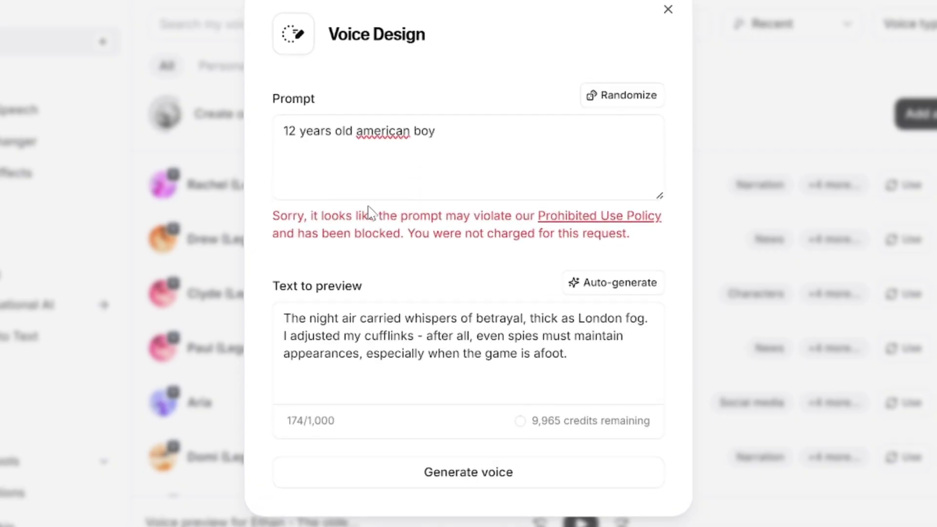
# Step: Revise the prompt after the policy error, regenerate, and select the preferred designed voice
pyautogui.click(295, 126)
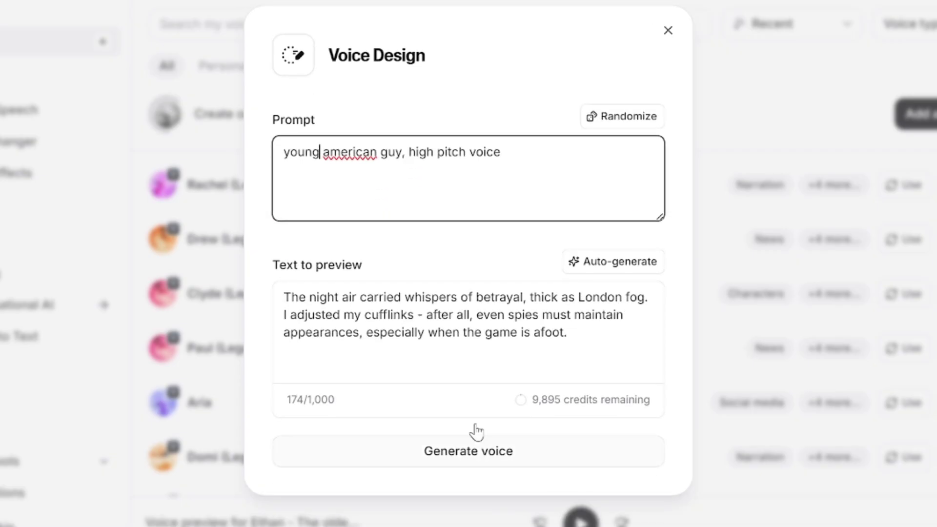
pyautogui.click(475, 448)
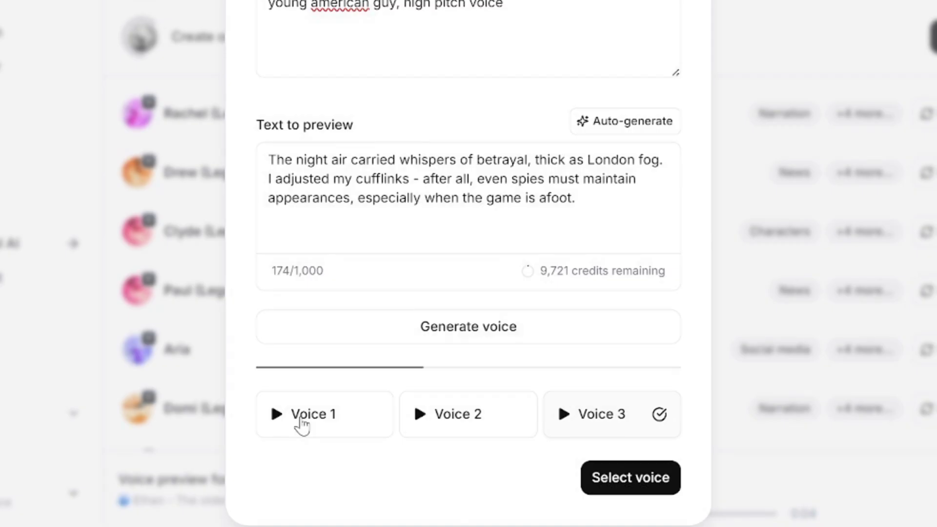
pyautogui.click(302, 420)
pyautogui.click(403, 323)
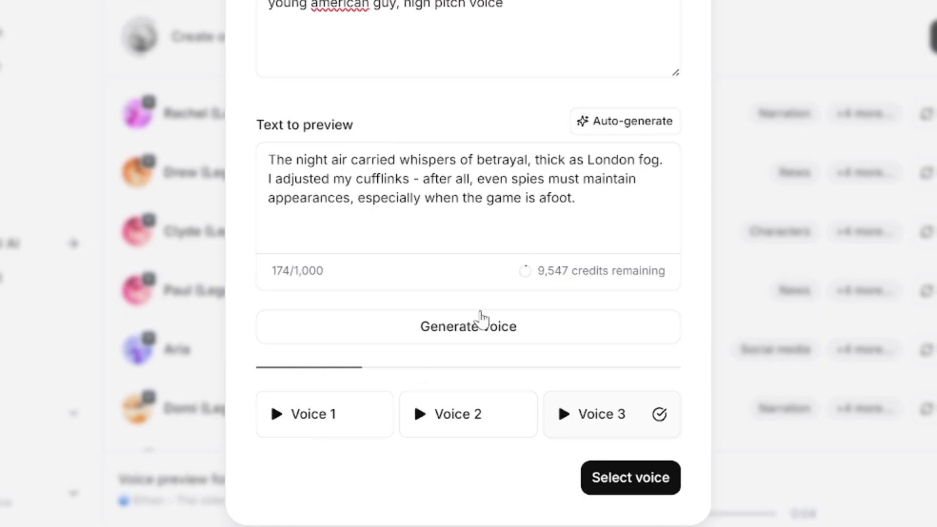
pyautogui.click(618, 483)
# Step: Name the voice 'young guy', set its language to English, and remove 'very' from the description
pyautogui.click(359, 146)
pyautogui.write('young guy')
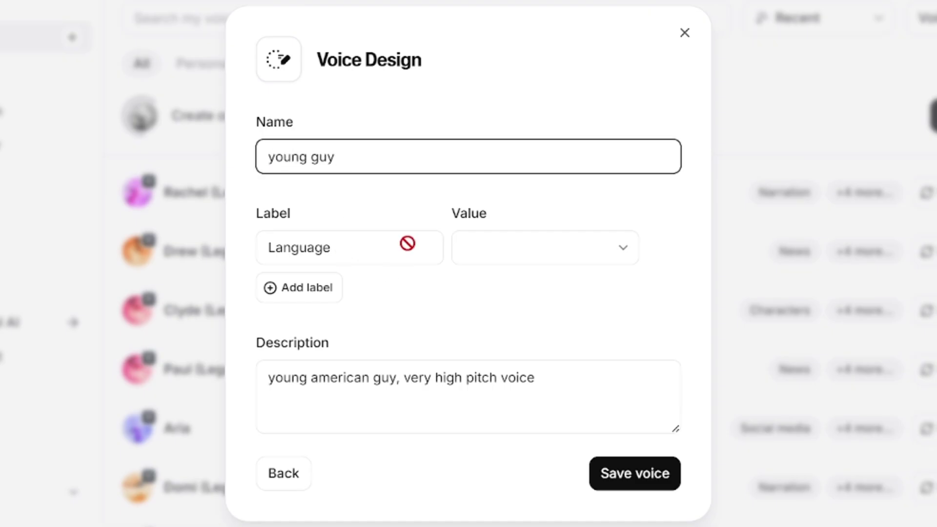
pyautogui.click(407, 243)
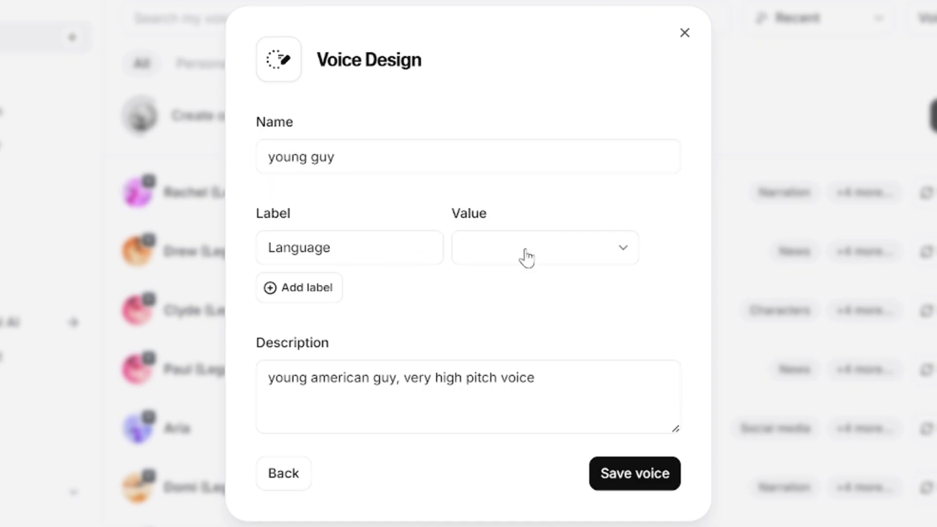
pyautogui.click(523, 257)
pyautogui.scroll(-2, 512, 418)
pyautogui.click(508, 418)
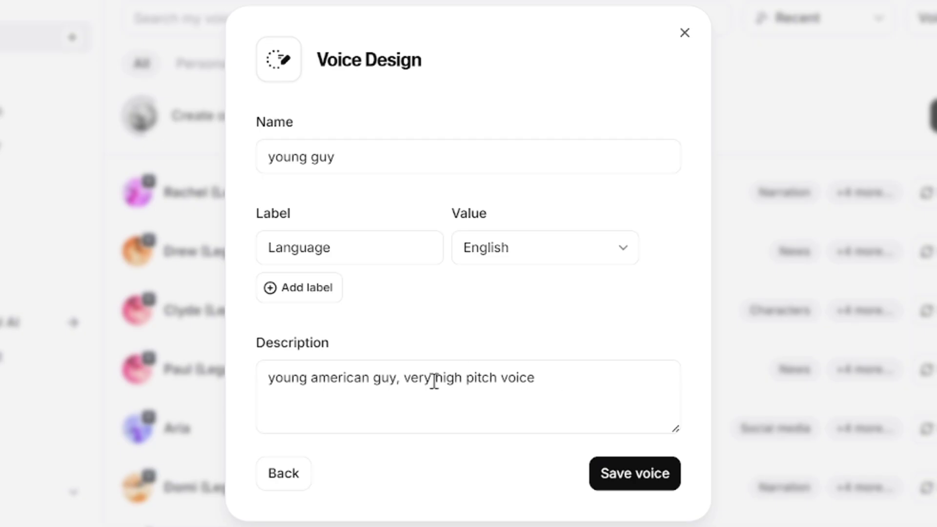
pyautogui.moveTo(401, 378); pyautogui.dragTo(500, 489)
pyautogui.write('high pitch voice')
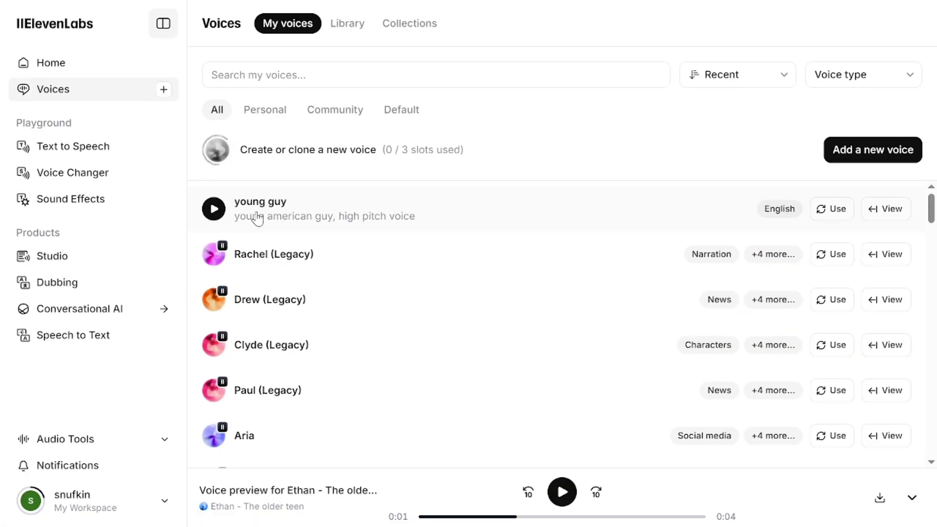
# Step: Generate the line 'ok, I'm almost there' as speech in the young guy voice
pyautogui.click(834, 210)
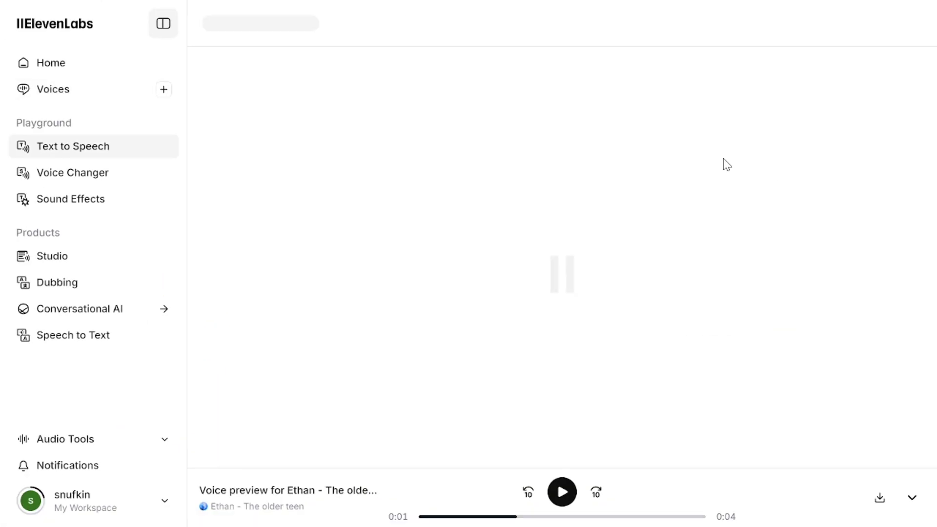
pyautogui.click(258, 84)
pyautogui.write("ok, I'm almost there")
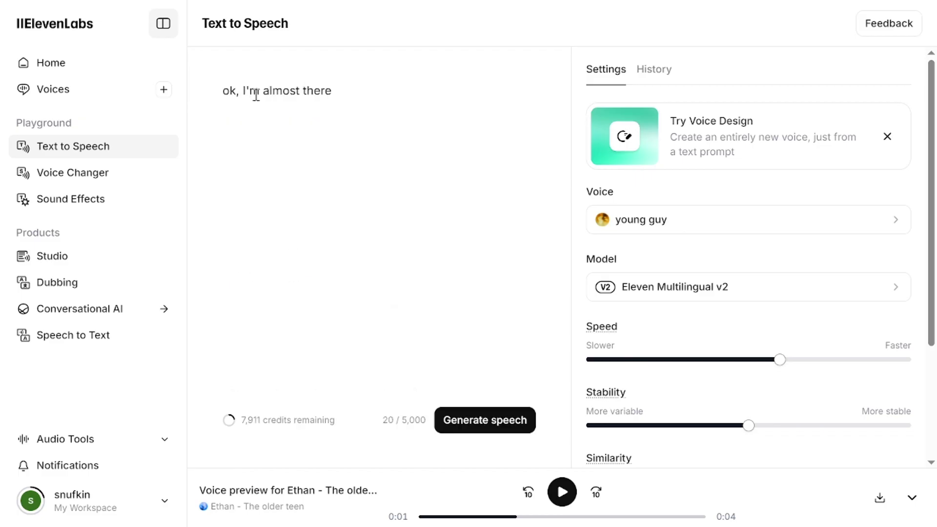
pyautogui.click(479, 418)
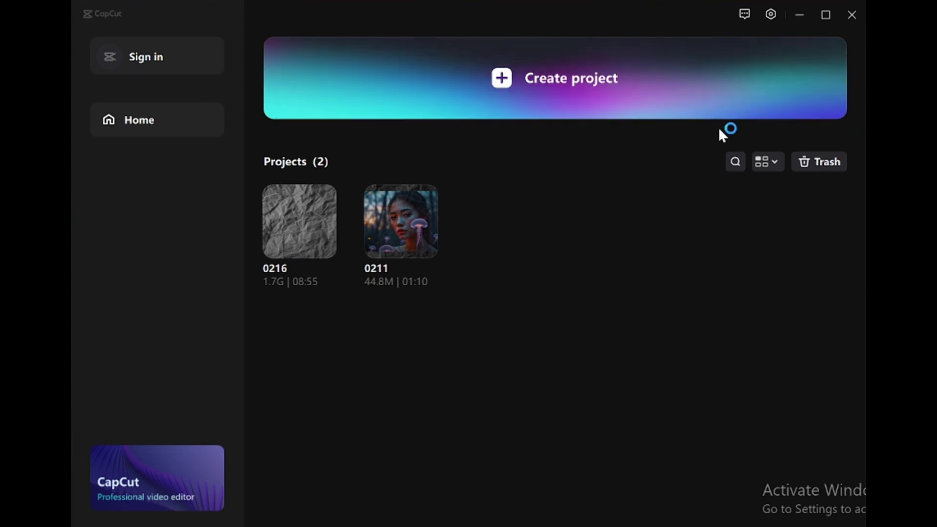
# Step: Start a new project, import the audio, and line up videobbbb, video (2), (9)–(12) and (3)
pyautogui.click(572, 78)
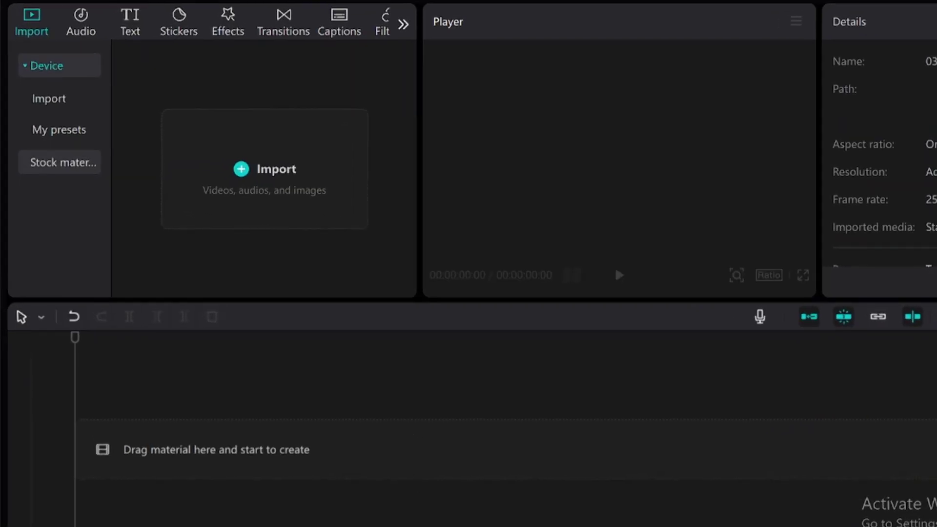
pyautogui.moveTo(286, 264); pyautogui.dragTo(251, 184)
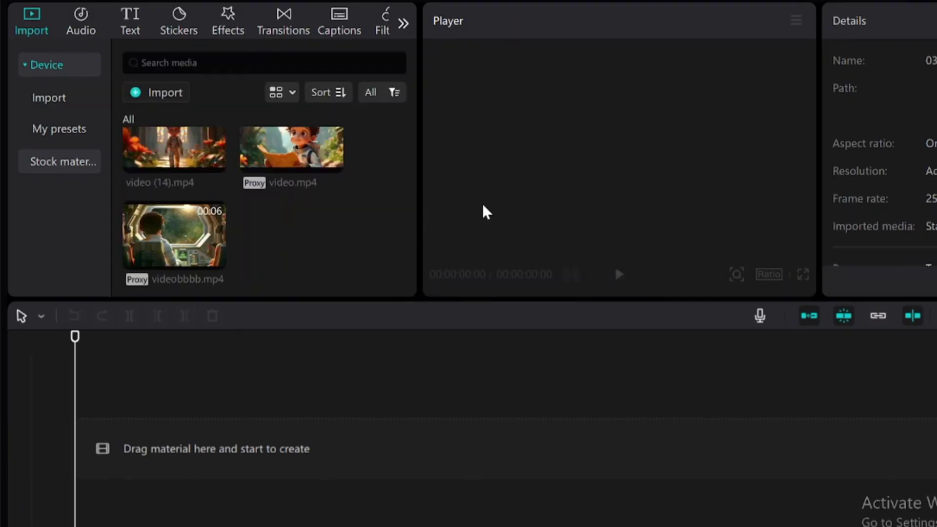
pyautogui.moveTo(174, 234); pyautogui.dragTo(163, 455)
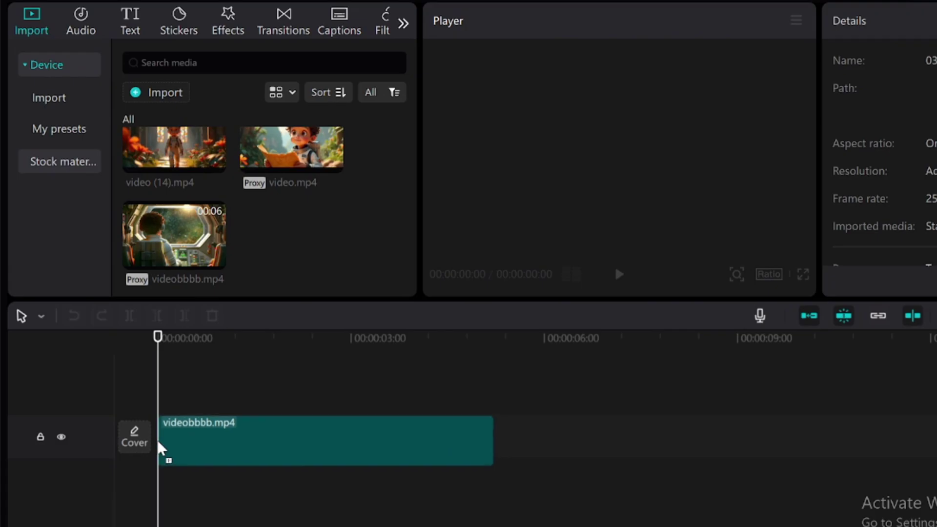
pyautogui.moveTo(292, 155); pyautogui.dragTo(481, 464)
pyautogui.click(332, 183)
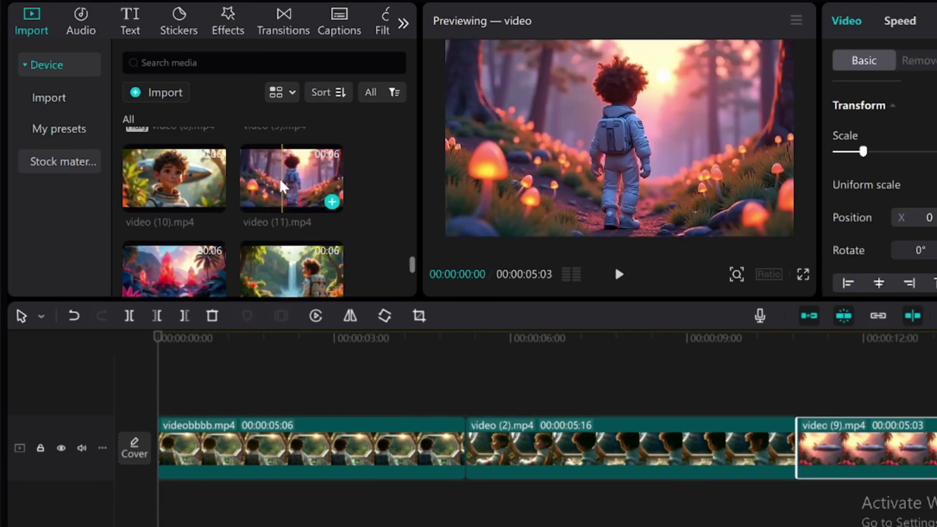
pyautogui.moveTo(174, 253); pyautogui.dragTo(832, 468)
pyautogui.scroll(-2, 220, 220)
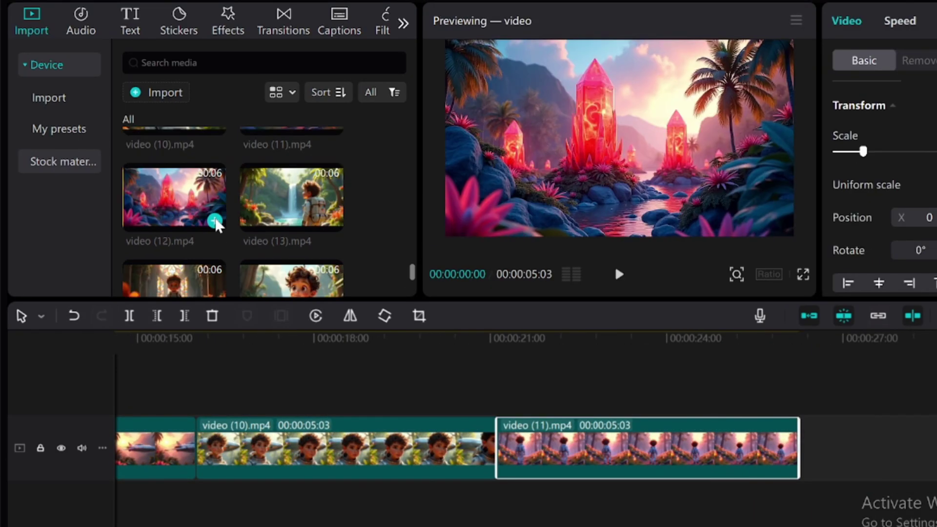
pyautogui.moveTo(174, 199); pyautogui.dragTo(800, 454)
pyautogui.scroll(1, 220, 219)
pyautogui.moveTo(286, 251); pyautogui.dragTo(800, 454)
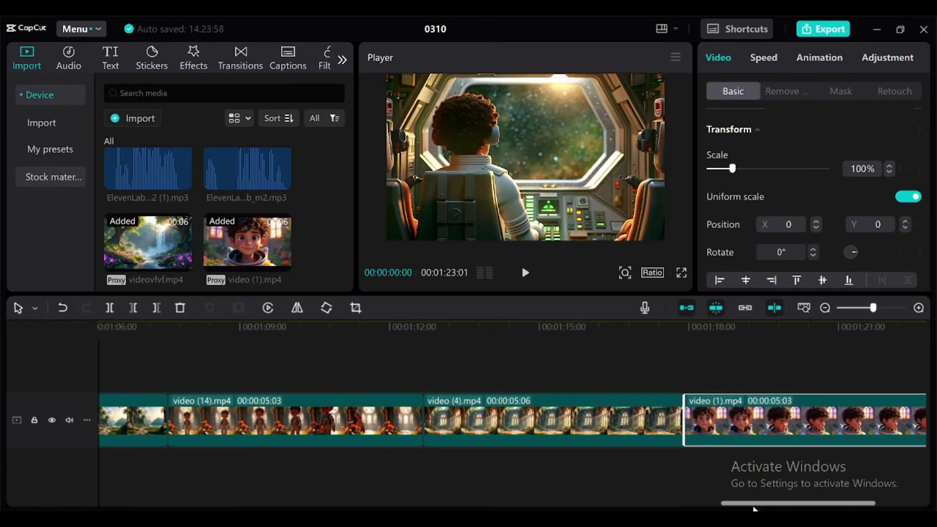
# Step: Enlarge the preview area and trim video (2).mp4 so it ends at 3:17
pyautogui.moveTo(761, 502); pyautogui.dragTo(100, 506)
pyautogui.moveTo(354, 253); pyautogui.dragTo(336, 253)
pyautogui.moveTo(578, 293); pyautogui.dragTo(564, 360)
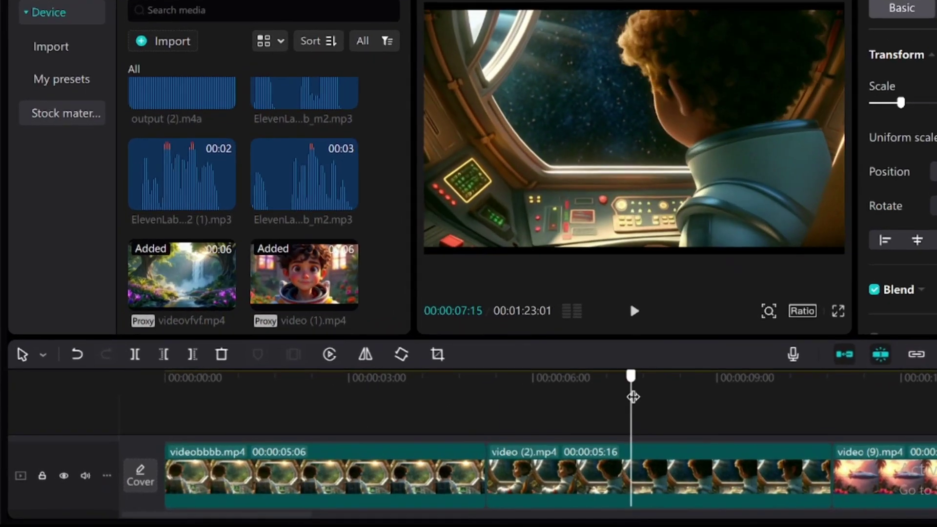
pyautogui.click(515, 338)
pyautogui.moveTo(800, 382); pyautogui.dragTo(711, 383)
pyautogui.click(192, 355)
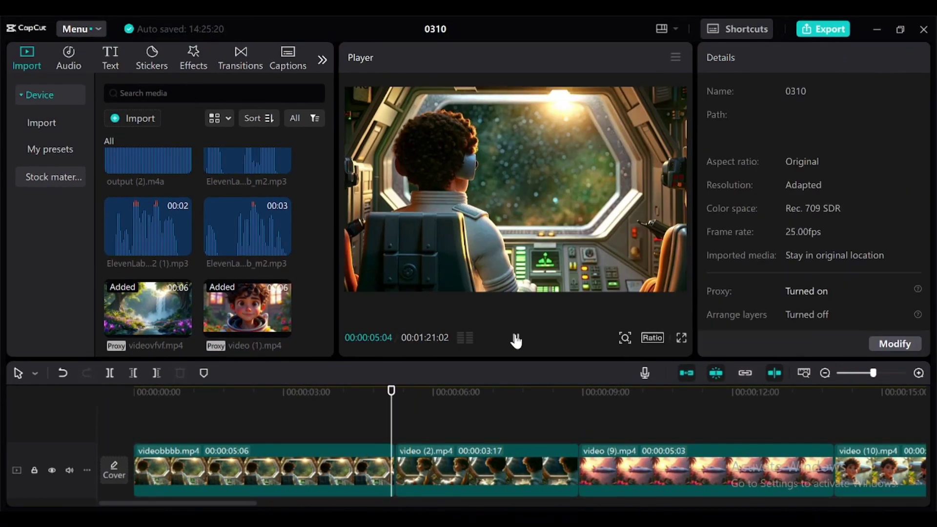
pyautogui.click(515, 338)
pyautogui.click(516, 338)
# Step: Reverse the plane clip video (9) and preview it
pyautogui.click(707, 469)
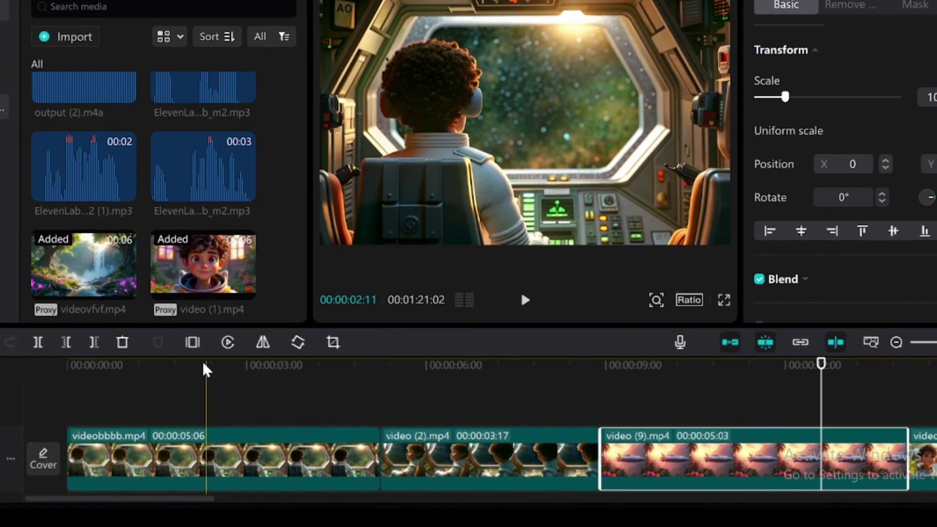
pyautogui.click(227, 342)
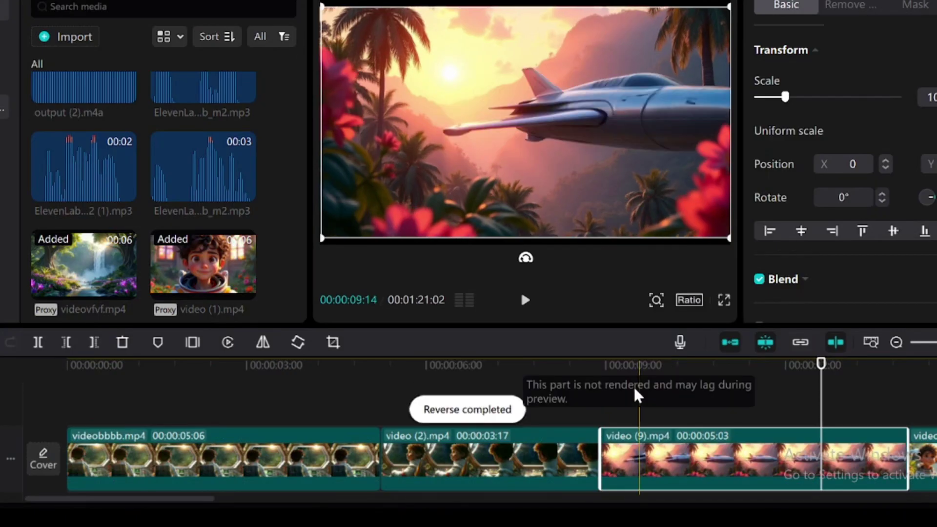
pyautogui.click(597, 386)
pyautogui.click(525, 300)
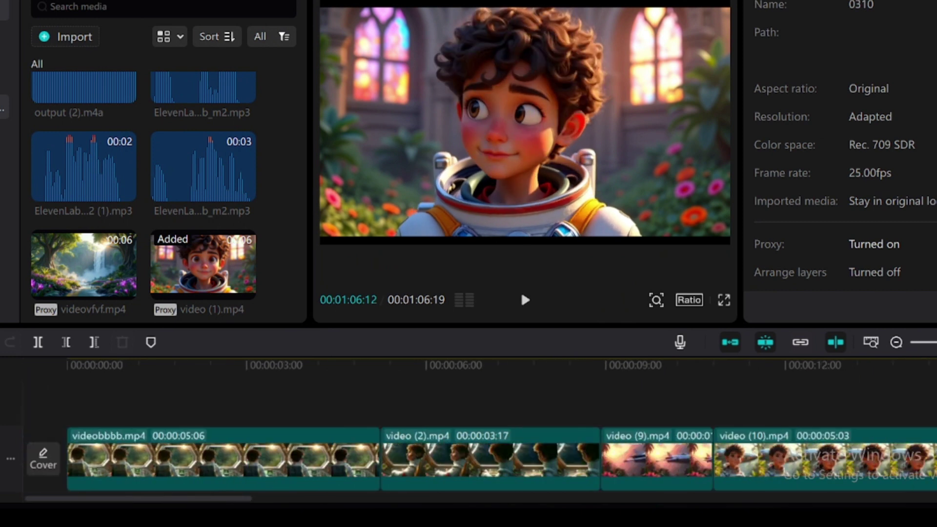
# Step: Place ElevenLabs sound effects under video (2), video.mp4 and a later clip
pyautogui.moveTo(195, 293); pyautogui.dragTo(422, 480)
pyautogui.scroll(-5, 147, 178)
pyautogui.click(157, 174)
pyautogui.moveTo(139, 498); pyautogui.dragTo(299, 498)
pyautogui.moveTo(224, 197); pyautogui.dragTo(874, 458)
pyautogui.hscroll(10, 586, 415)
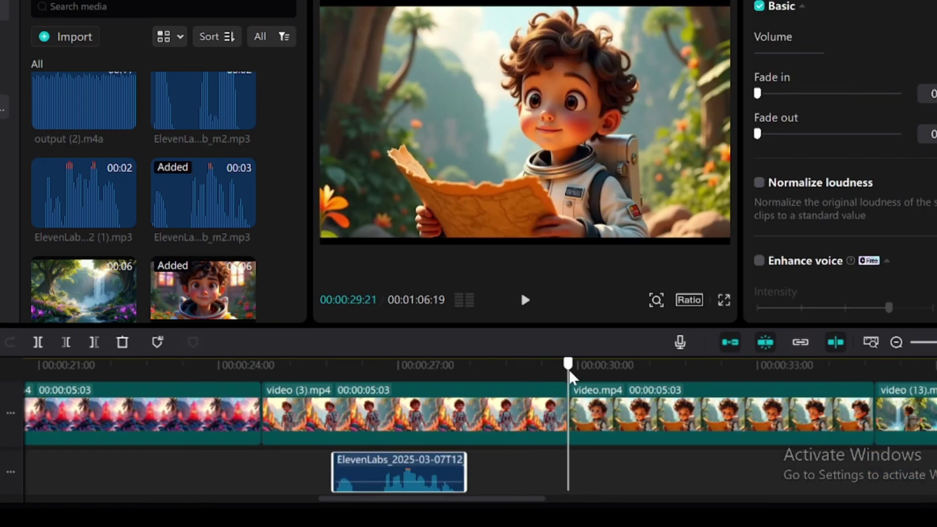
pyautogui.moveTo(569, 366); pyautogui.dragTo(609, 375)
pyautogui.moveTo(83, 195); pyautogui.dragTo(639, 482)
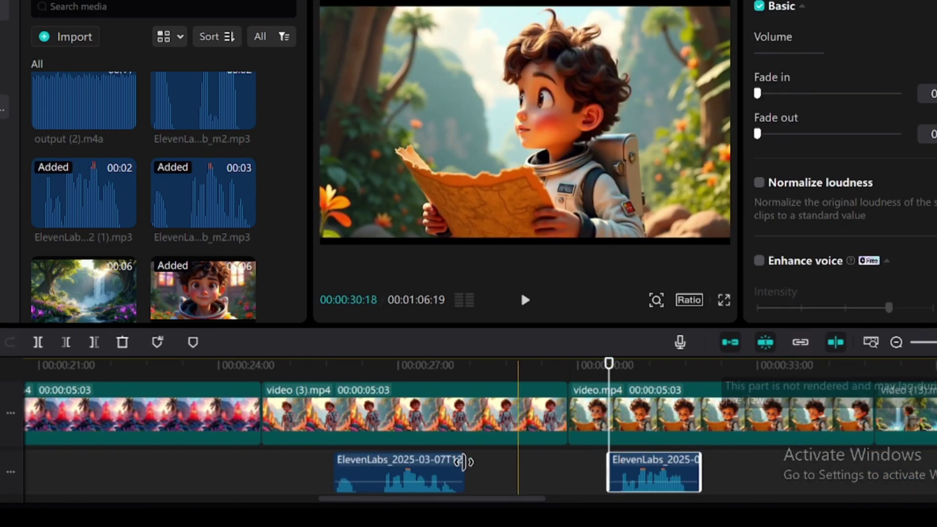
pyautogui.moveTo(443, 498); pyautogui.dragTo(871, 503)
# Step: Add an ElevenLabs sound near the film's end at about 1:03 and preview it
pyautogui.click(700, 365)
pyautogui.click(92, 209)
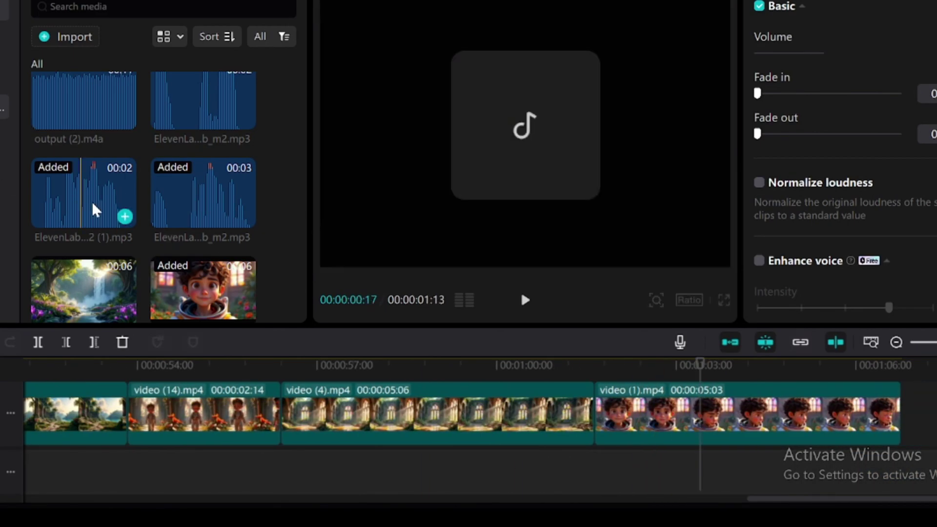
pyautogui.moveTo(93, 209); pyautogui.dragTo(718, 459)
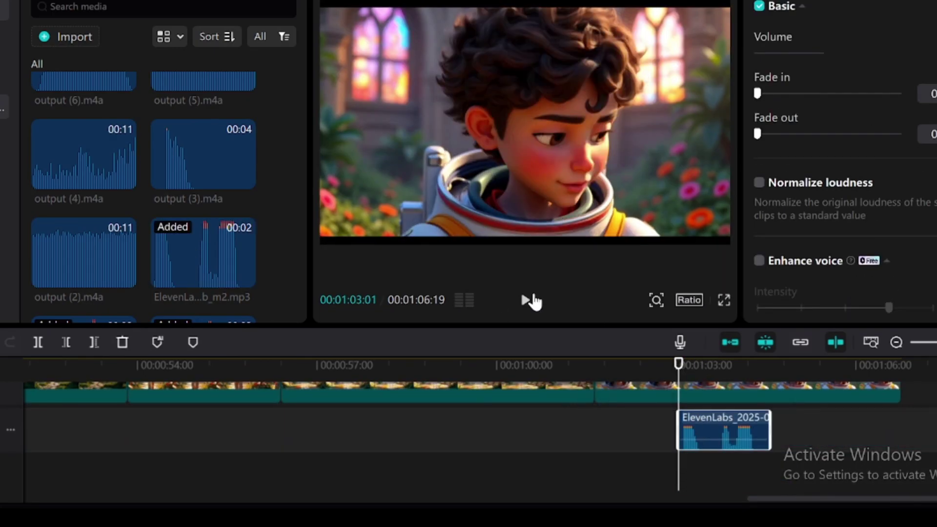
pyautogui.click(531, 299)
pyautogui.click(534, 300)
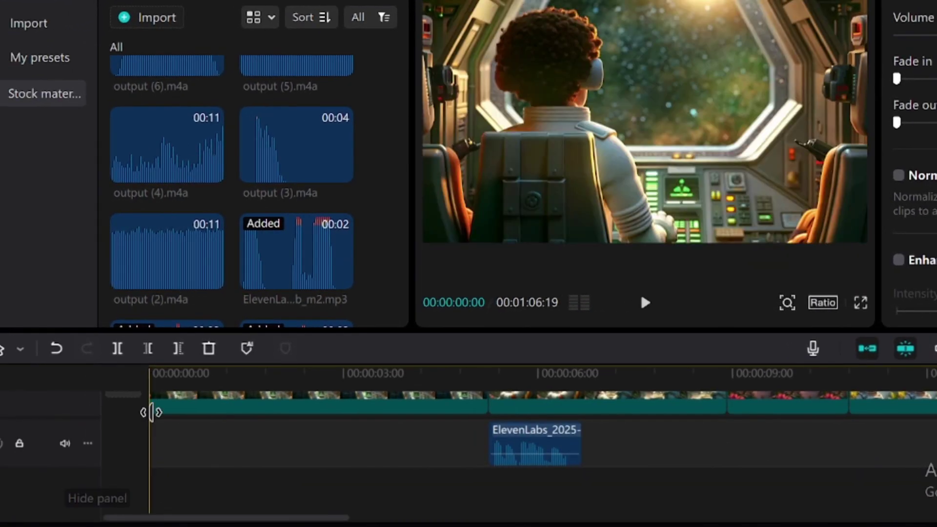
# Step: Add output (2).m4a from 0:00 with a 0.4s fade-in
pyautogui.moveTo(134, 251); pyautogui.dragTo(146, 503)
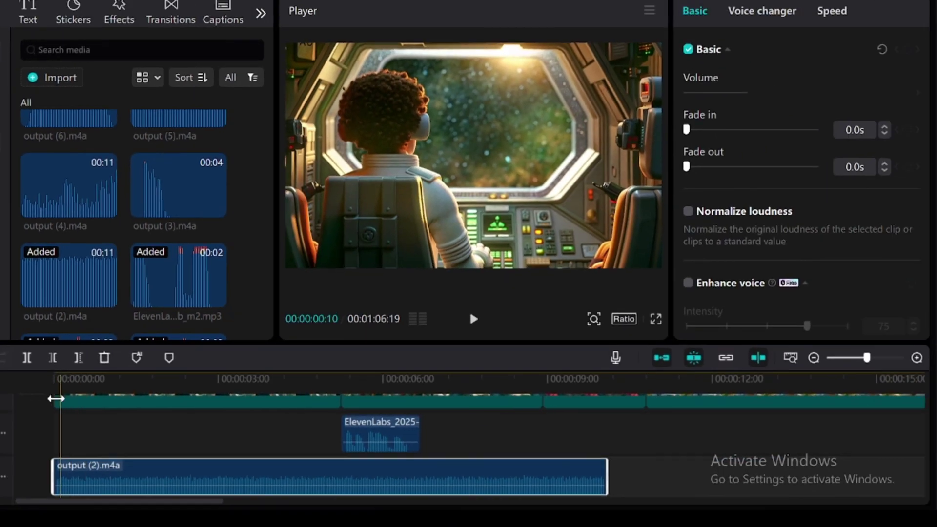
pyautogui.click(61, 491)
pyautogui.moveTo(56, 477)
pyautogui.mouseDown()
pyautogui.moveTo(79, 477)
pyautogui.moveTo(68, 477)
pyautogui.mouseUp()
pyautogui.click(473, 318)
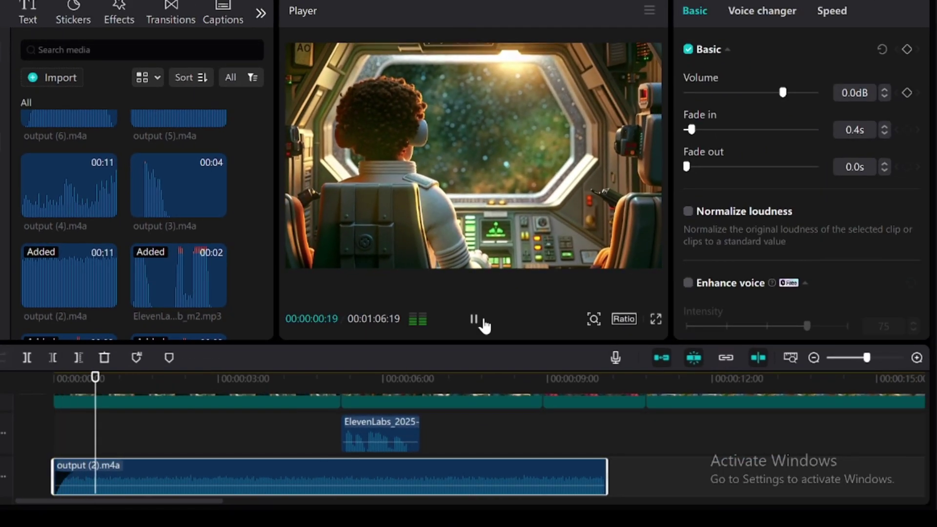
# Step: Set output (2).m4a volume to -14.2dB, checking it by playback
pyautogui.click(473, 319)
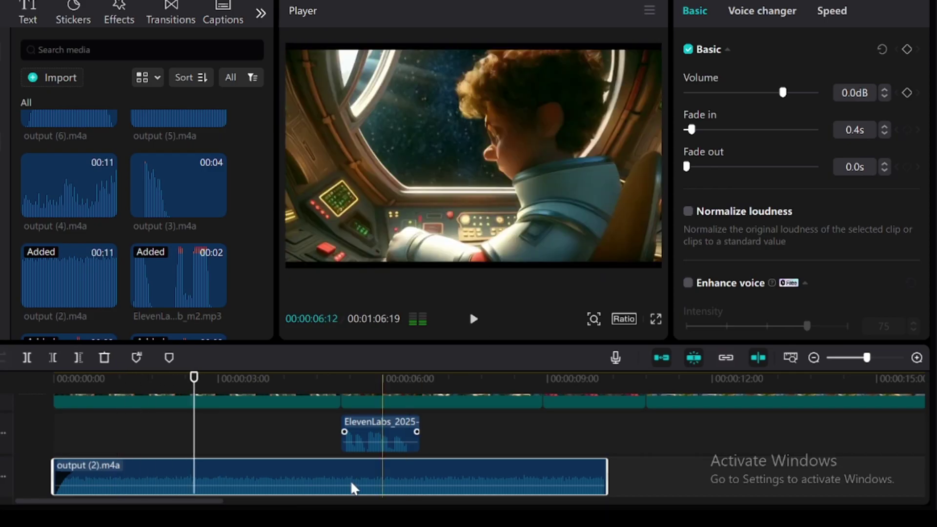
pyautogui.moveTo(337, 481); pyautogui.dragTo(338, 486)
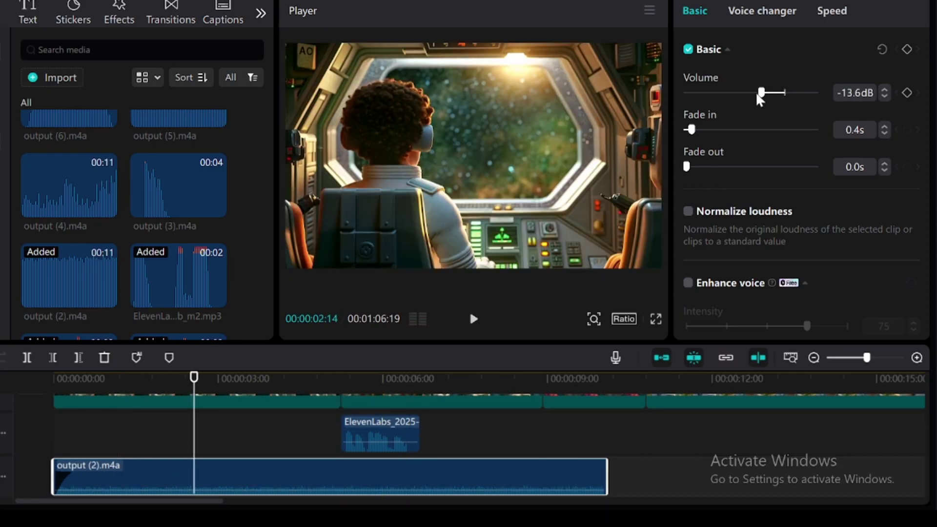
pyautogui.moveTo(761, 92); pyautogui.dragTo(745, 93)
pyautogui.press('Home')
pyautogui.click(473, 319)
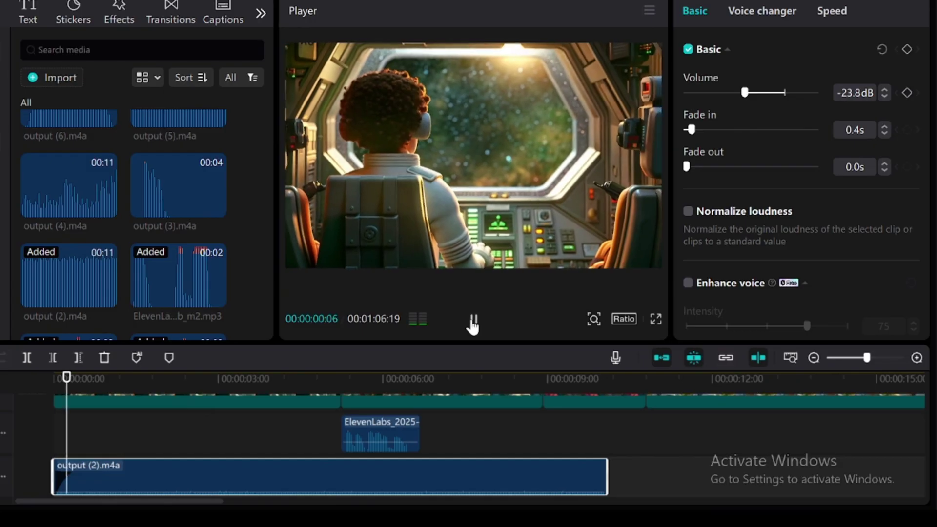
pyautogui.click(473, 319)
pyautogui.click(759, 94)
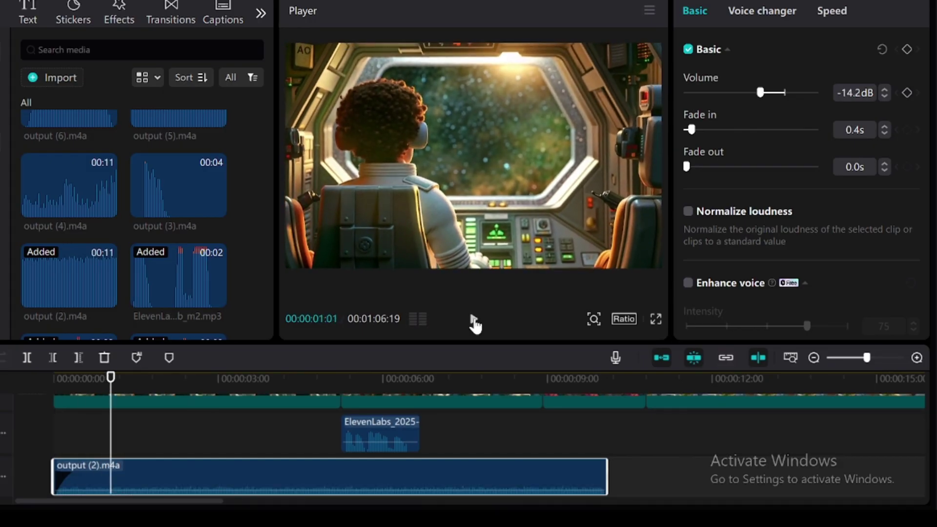
pyautogui.click(473, 319)
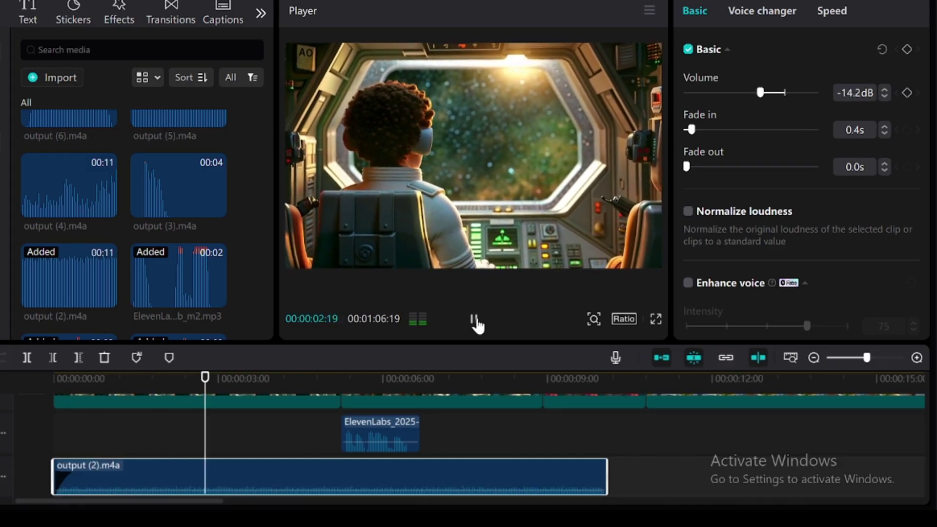
pyautogui.click(475, 321)
# Step: Place output (5).m4a on the audio track right after output (2), around 8 seconds
pyautogui.scroll(2, 180, 223)
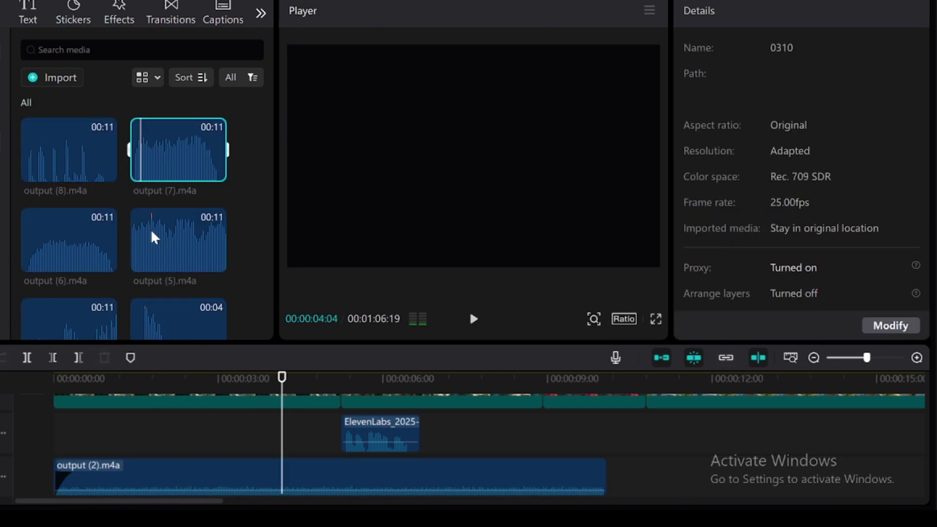
pyautogui.moveTo(151, 236); pyautogui.dragTo(644, 481)
pyautogui.scroll(2, 599, 420)
pyautogui.click(542, 385)
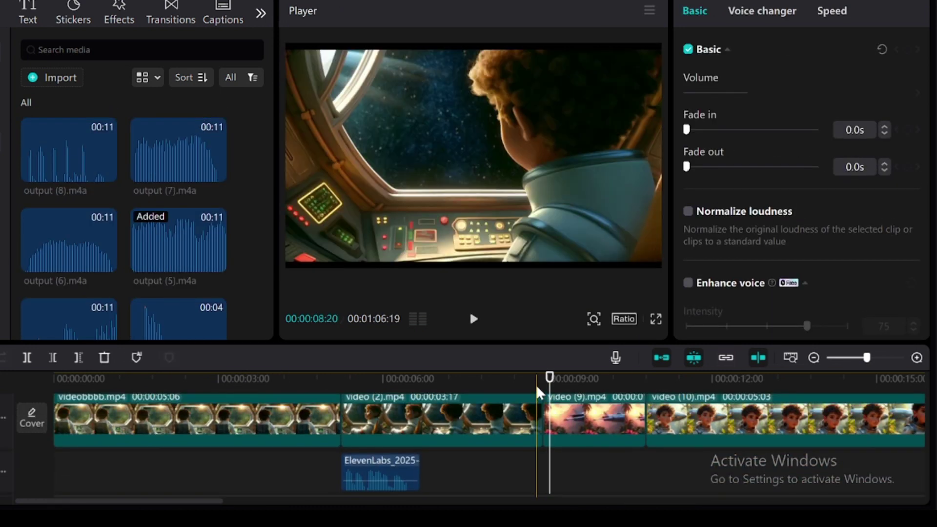
pyautogui.scroll(-2, 541, 439)
pyautogui.click(537, 456)
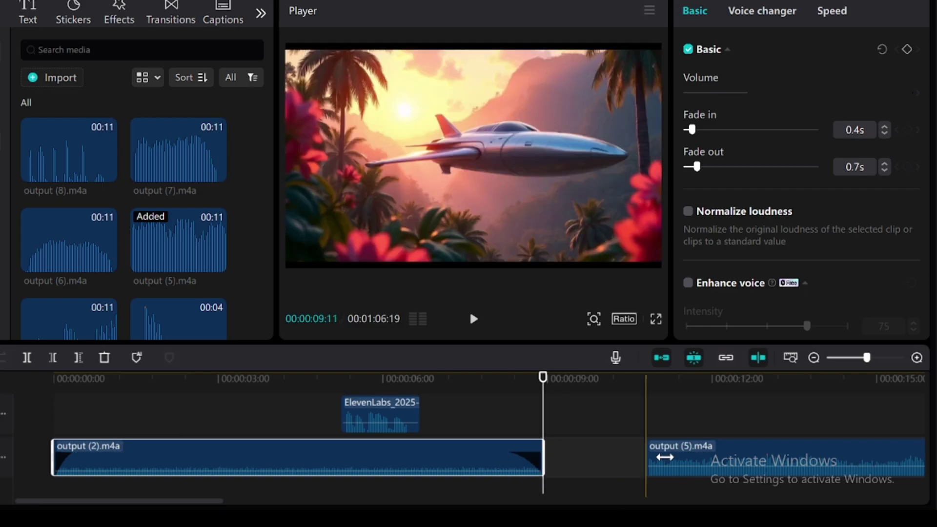
pyautogui.moveTo(663, 456); pyautogui.dragTo(626, 461)
# Step: Set the plane clip to 0.9x with Smooth slow-mo frame blending and preview it
pyautogui.click(469, 320)
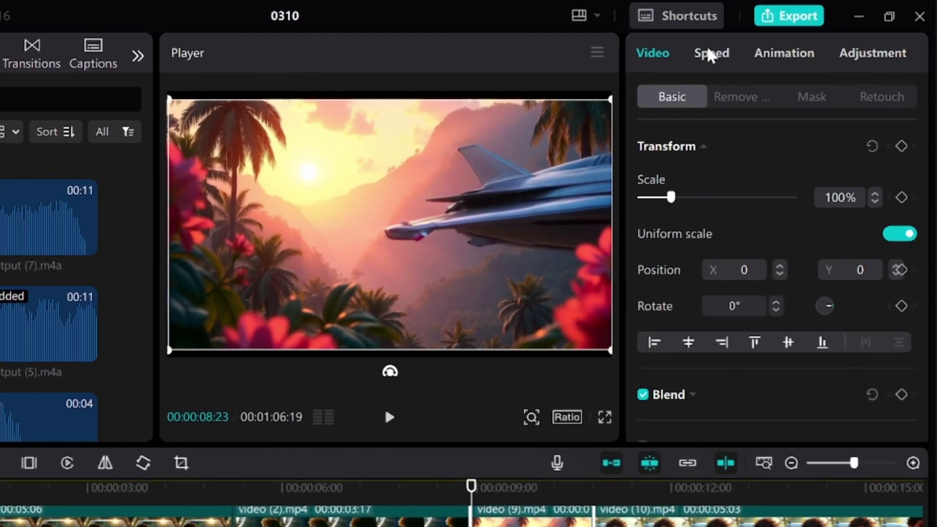
pyautogui.click(739, 15)
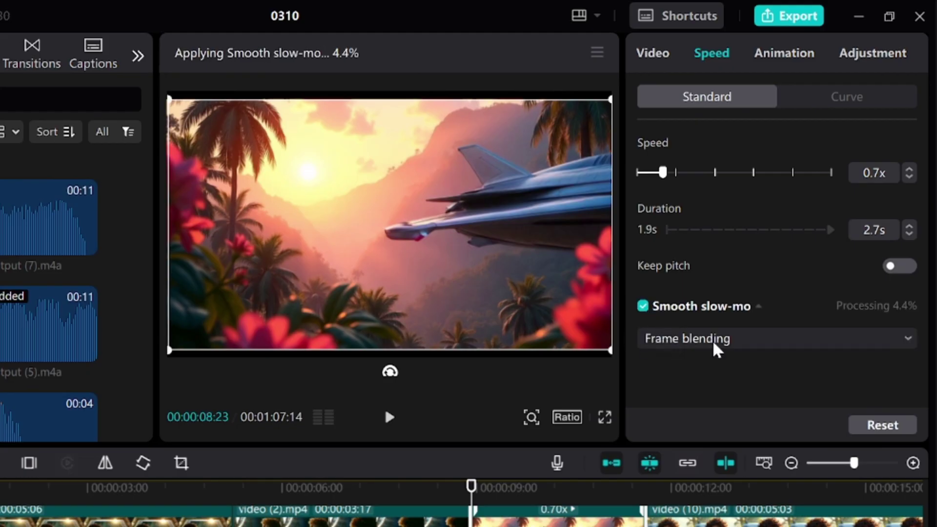
pyautogui.click(389, 418)
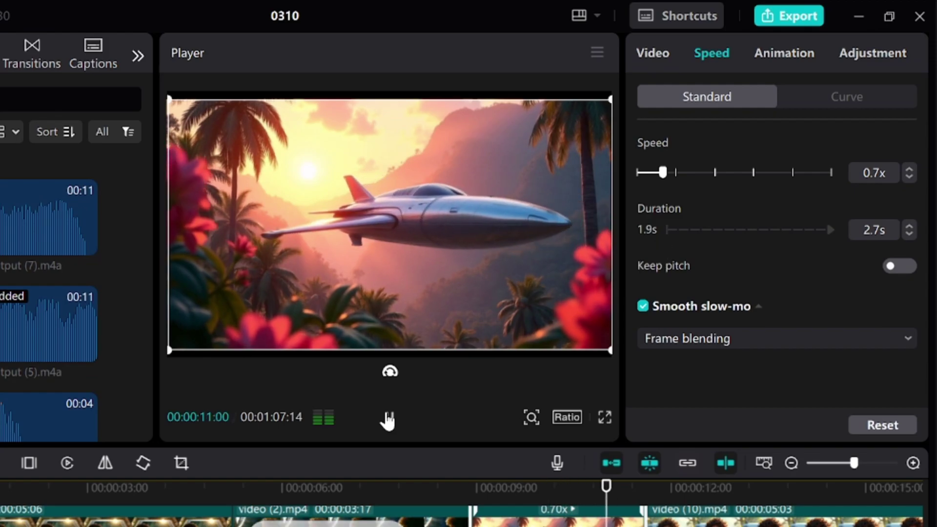
pyautogui.click(389, 417)
pyautogui.moveTo(662, 172); pyautogui.dragTo(672, 173)
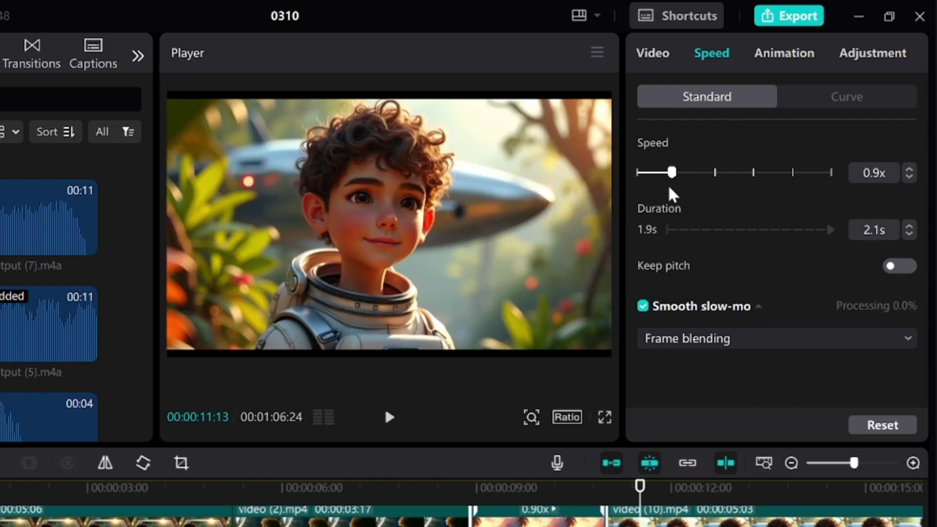
pyautogui.click(389, 418)
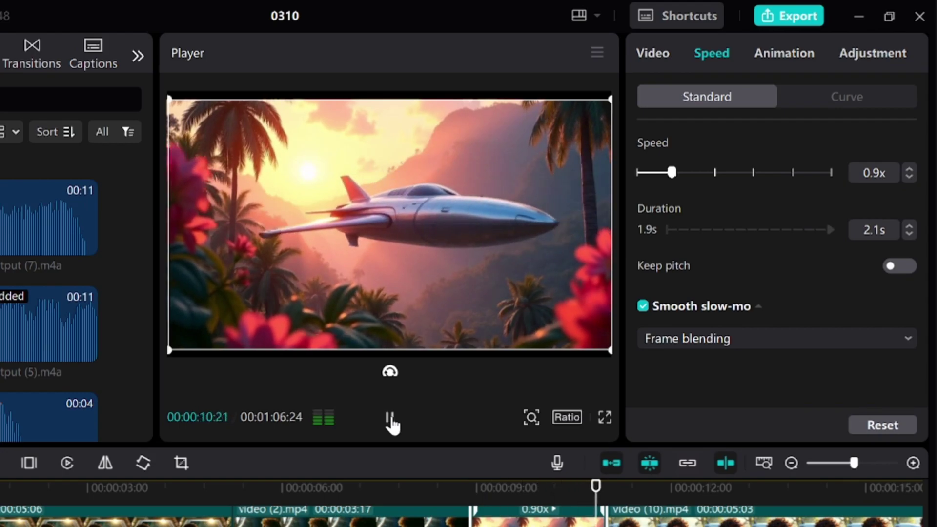
pyautogui.click(391, 420)
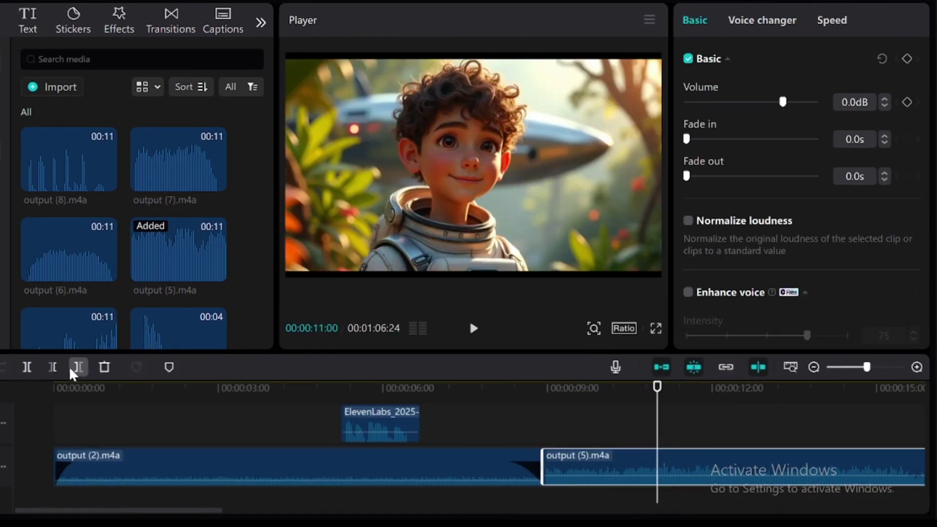
# Step: Give the audio clip a 0.4s fade-out and mute the three output audio tracks
pyautogui.moveTo(654, 465); pyautogui.dragTo(633, 465)
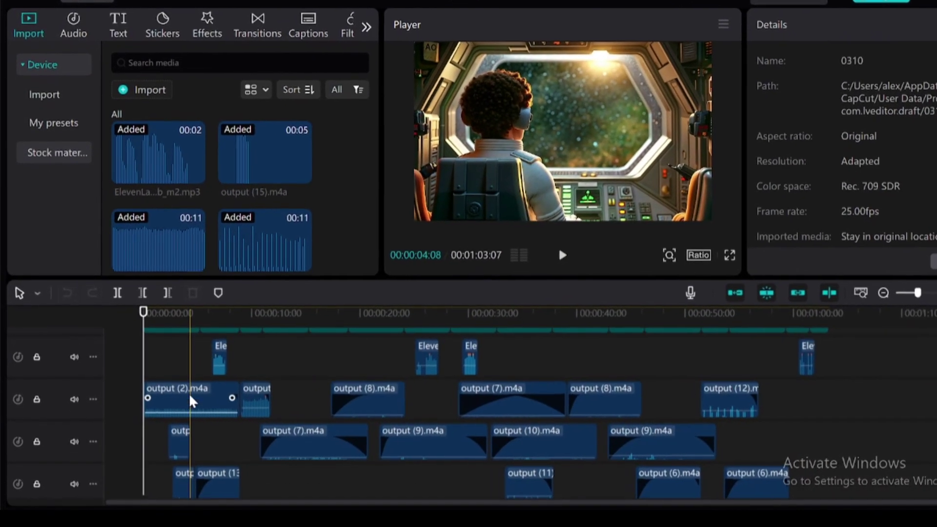
pyautogui.click(76, 396)
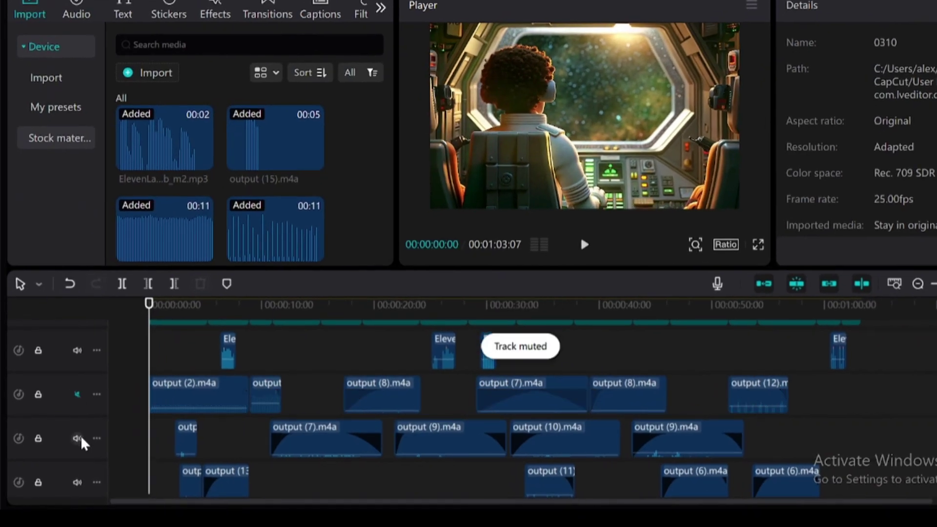
pyautogui.click(76, 439)
pyautogui.click(76, 482)
pyautogui.scroll(-2, 342, 415)
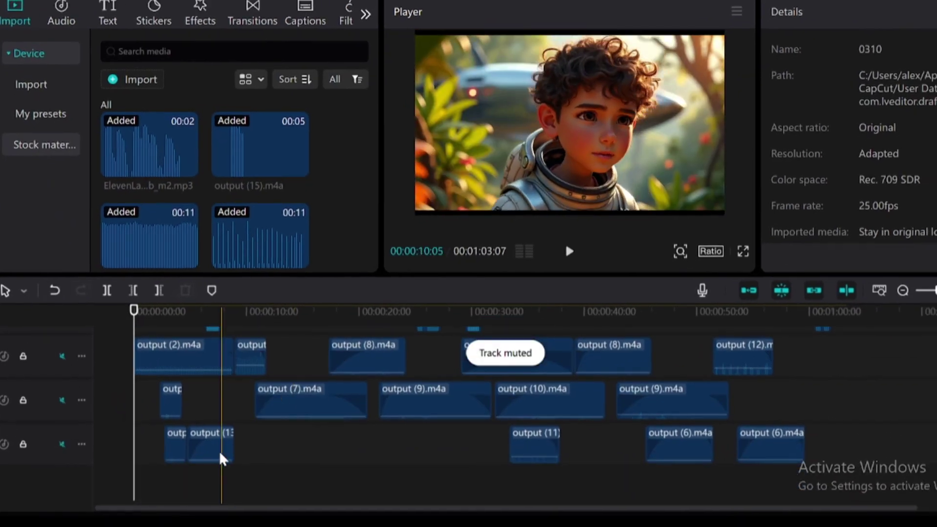
pyautogui.scroll(4, 342, 414)
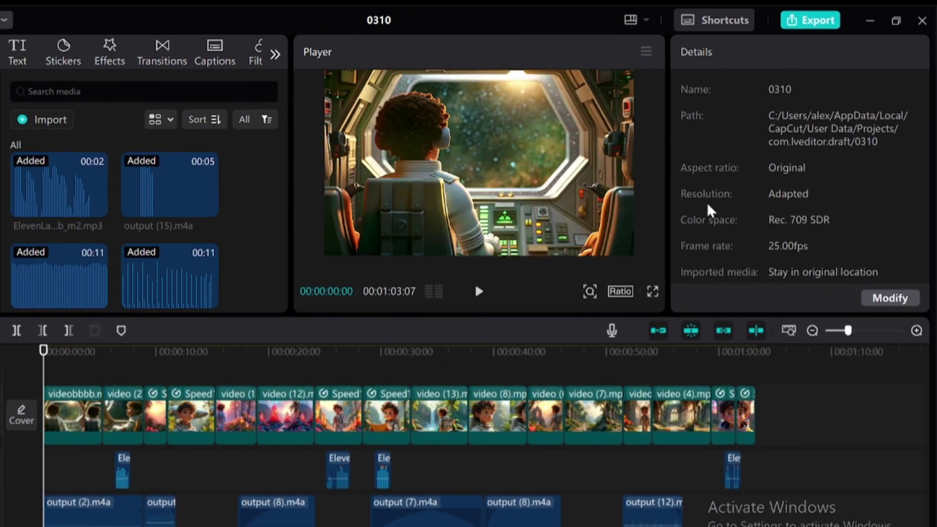
# Step: Export only the project's audio as a WAV file, without video
pyautogui.click(807, 20)
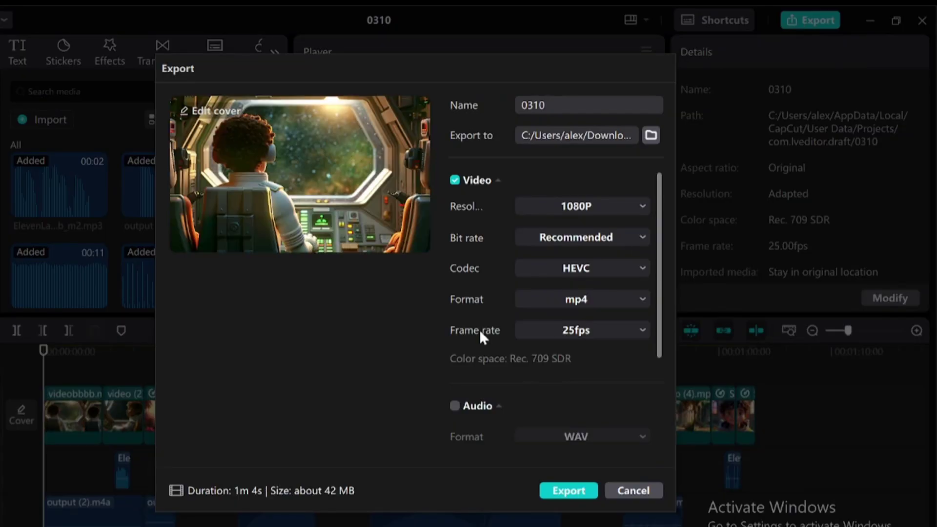
pyautogui.click(454, 182)
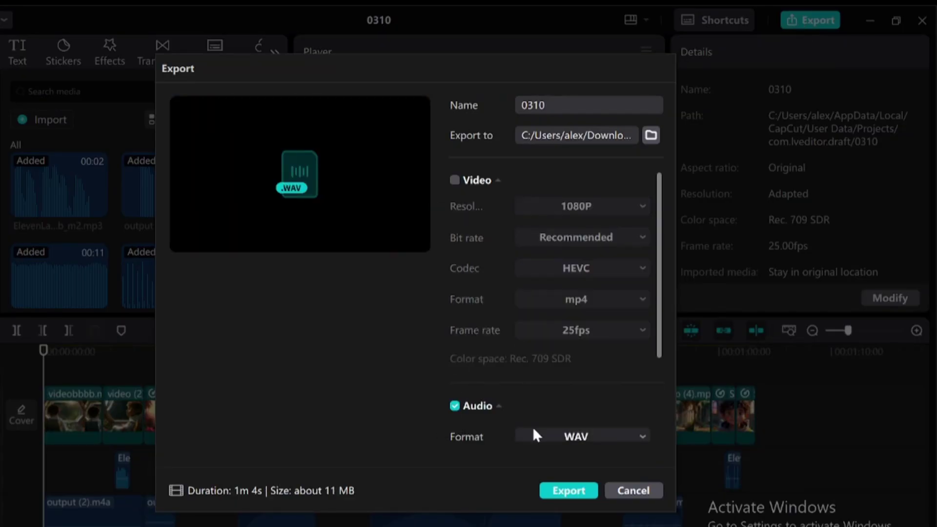
pyautogui.scroll(-3, 533, 435)
pyautogui.click(567, 492)
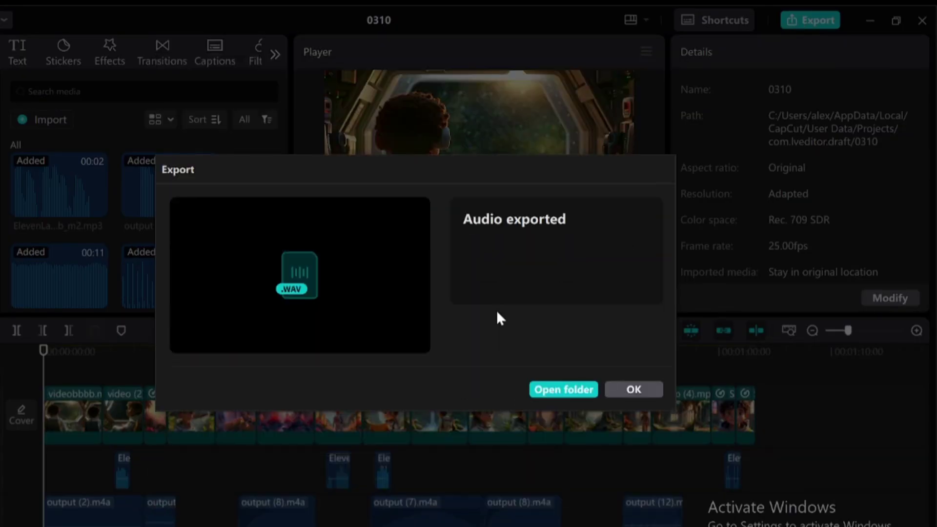
pyautogui.click(634, 390)
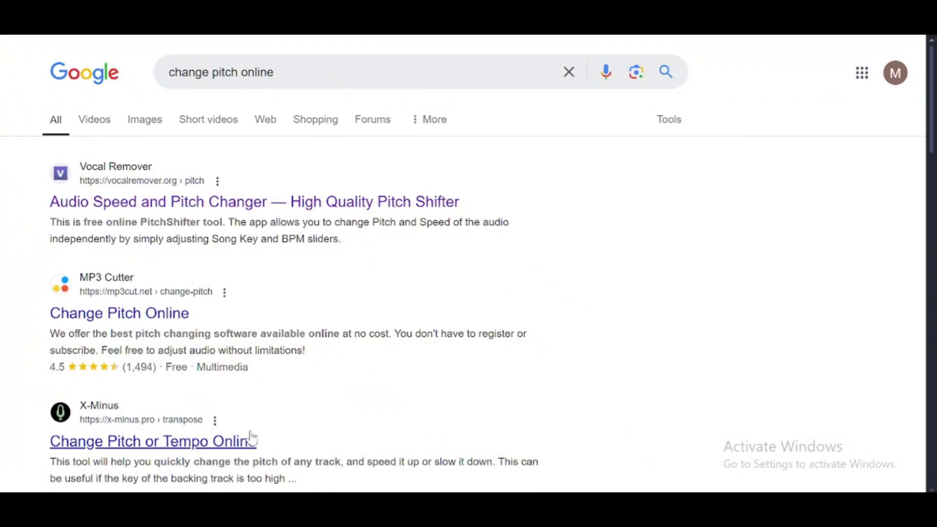
pyautogui.scroll(-1, 254, 305)
pyautogui.scroll(1, 254, 305)
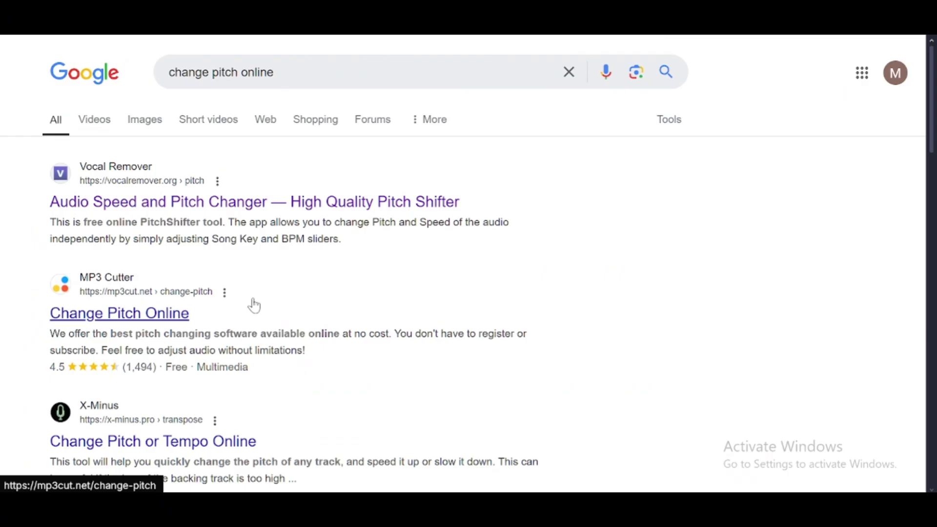
# Step: Load 0310.WAV into Vocal Remover's pitcher and play it around 23–24 seconds
pyautogui.click(190, 205)
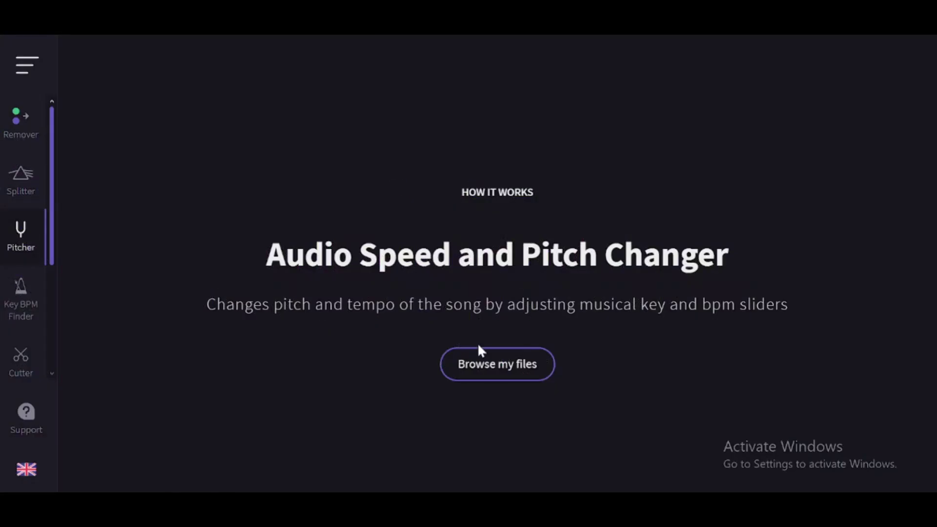
pyautogui.click(477, 373)
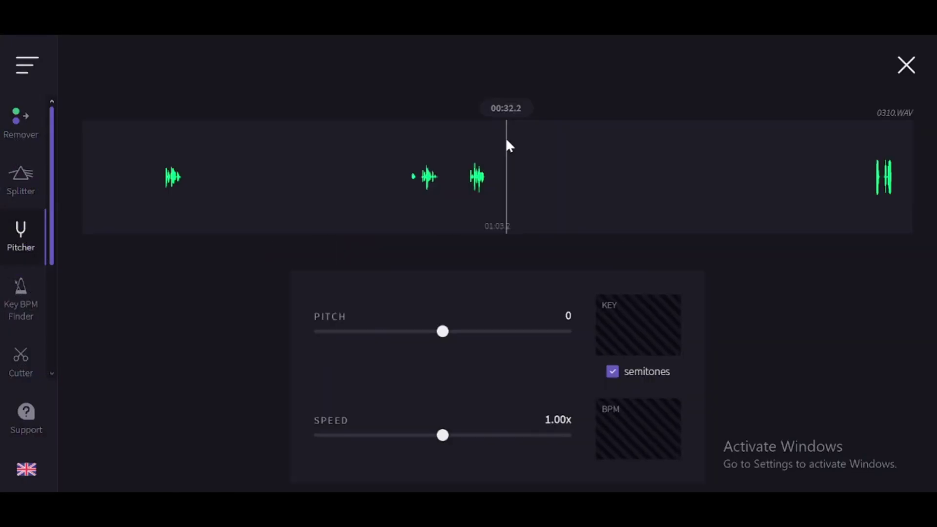
pyautogui.click(151, 146)
pyautogui.scroll(-1, 232, 279)
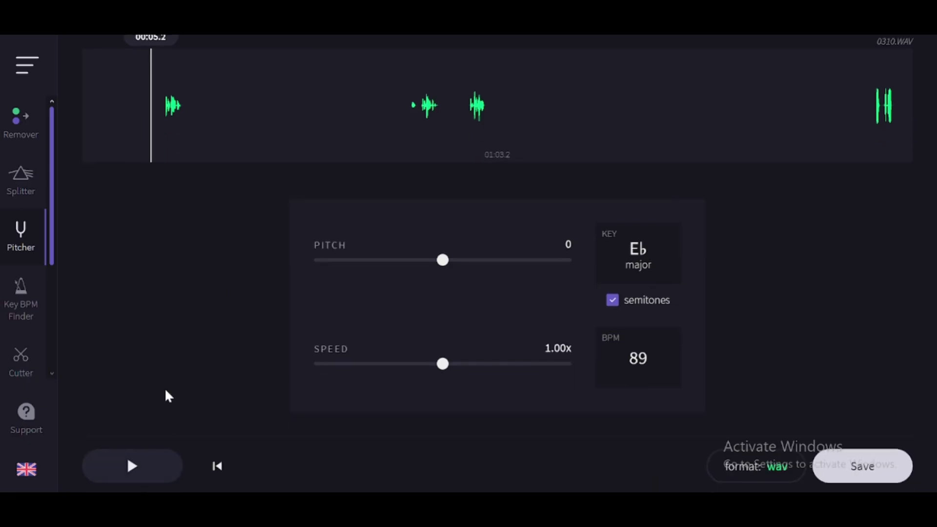
pyautogui.press('space')
pyautogui.click(395, 129)
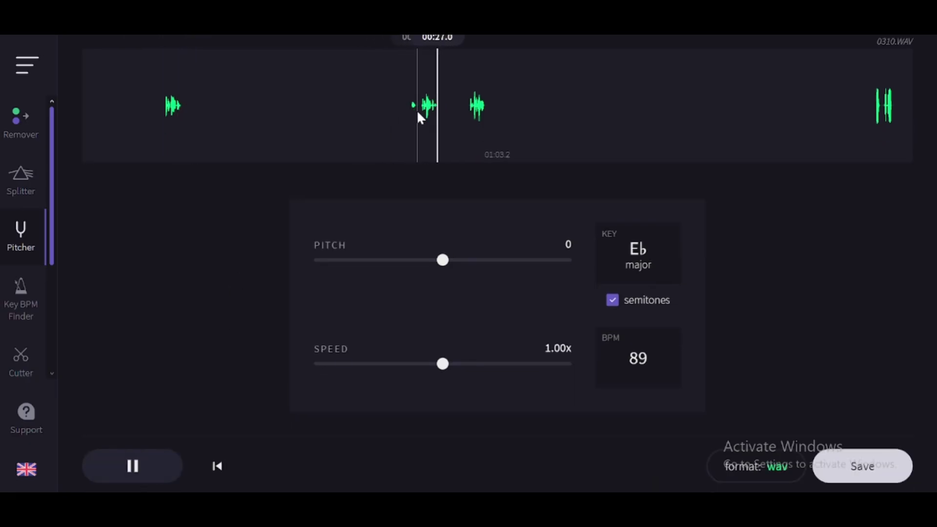
pyautogui.click(390, 130)
pyautogui.press('space')
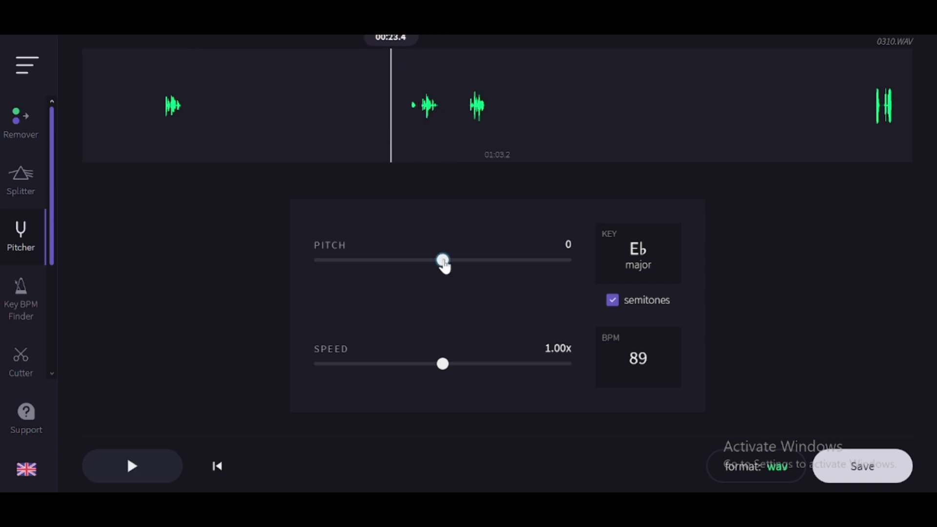
# Step: Raise the pitch one semitone to E major, listen, and save as WAV
pyautogui.moveTo(443, 260); pyautogui.dragTo(464, 260)
pyautogui.click(405, 122)
pyautogui.click(150, 472)
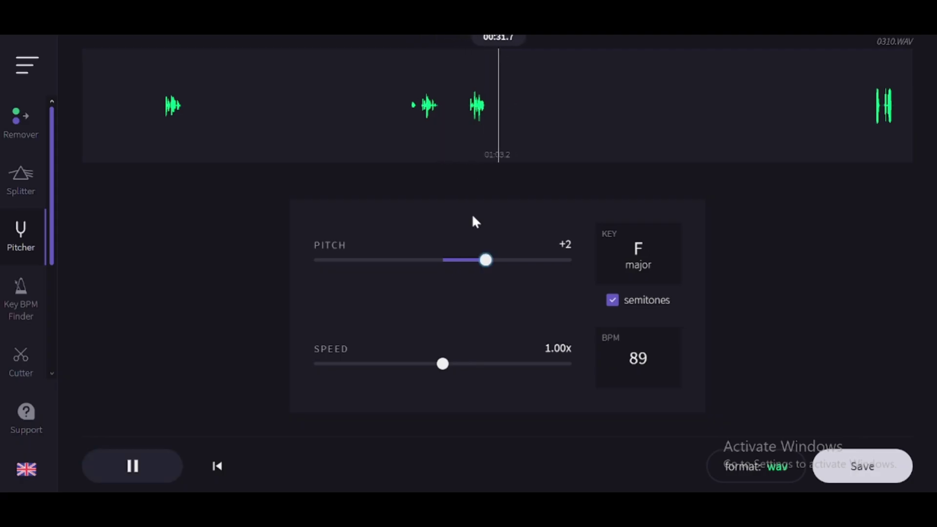
pyautogui.click(458, 143)
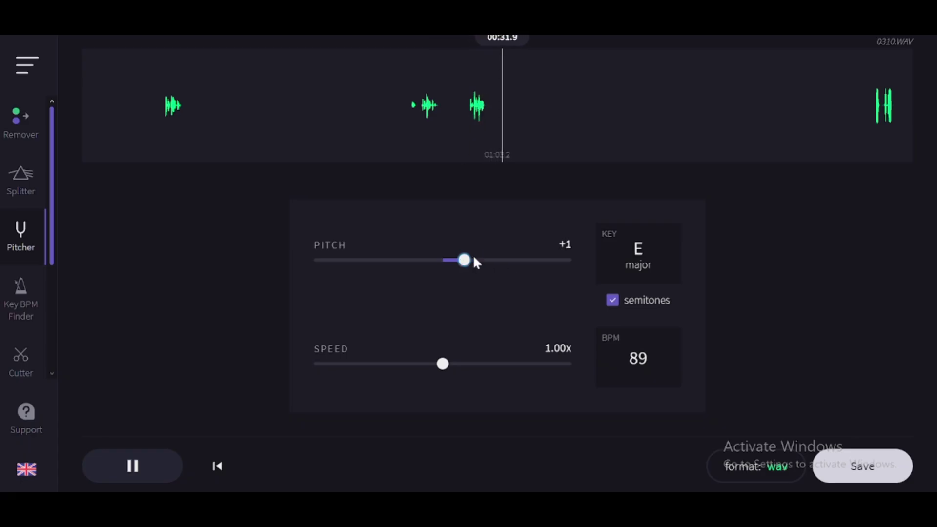
pyautogui.press('space')
pyautogui.click(863, 466)
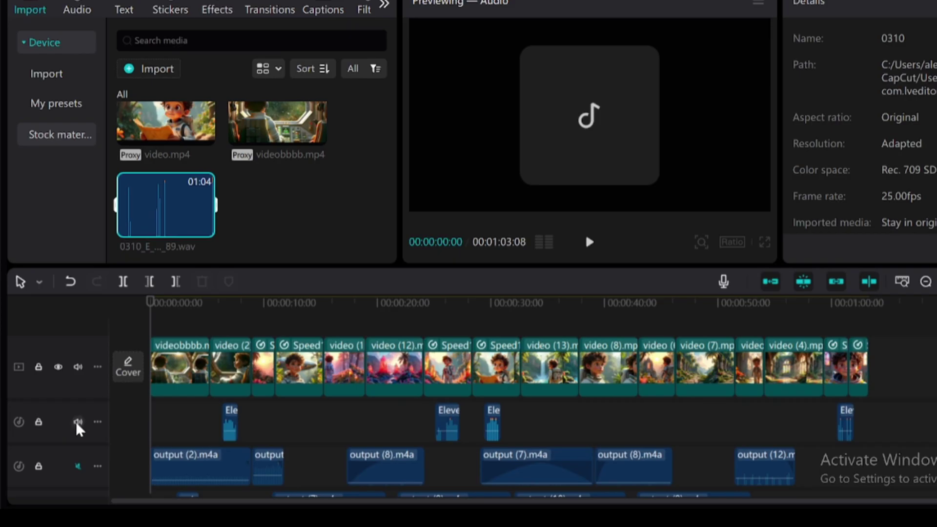
# Step: Mute the Ele voice track, add 0310_E_major_bpm_89.wav on a new track, and unmute the output tracks
pyautogui.click(78, 421)
pyautogui.scroll(-3, 195, 415)
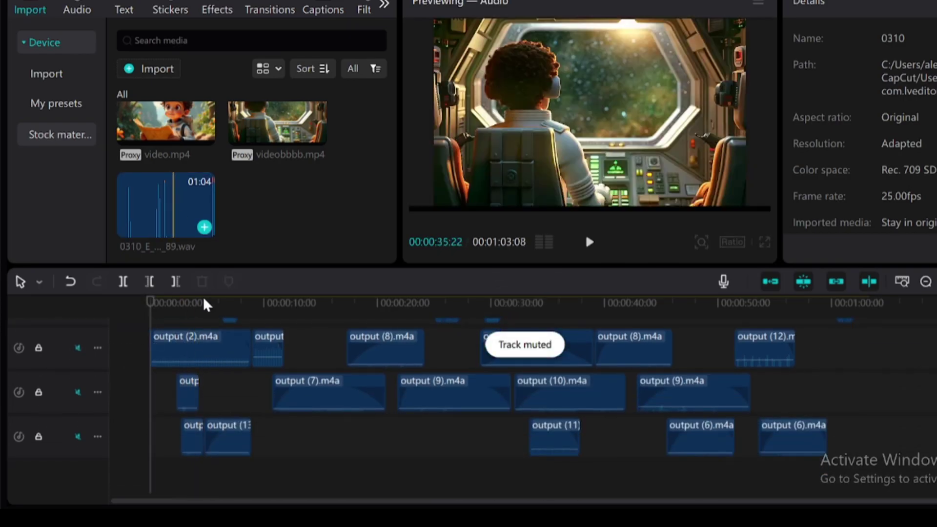
pyautogui.moveTo(205, 305); pyautogui.dragTo(146, 485)
pyautogui.click(79, 389)
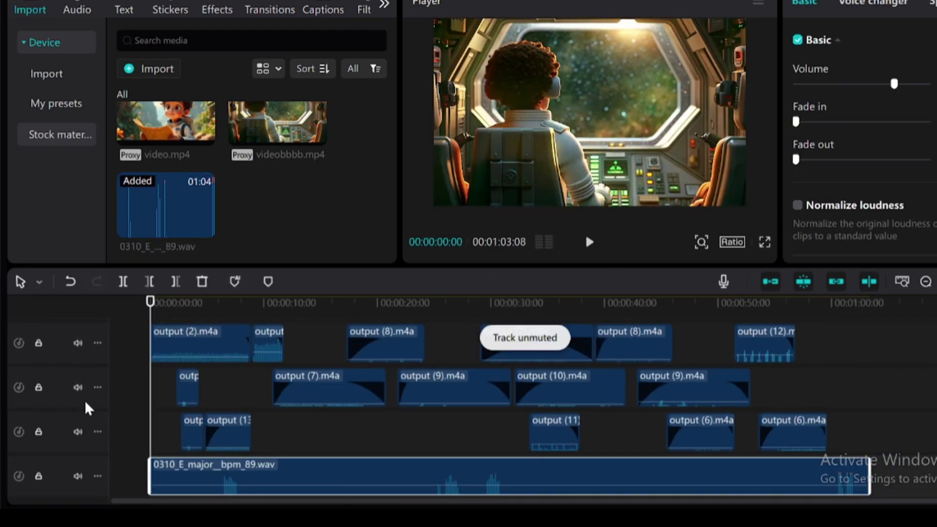
pyautogui.scroll(-3, 121, 401)
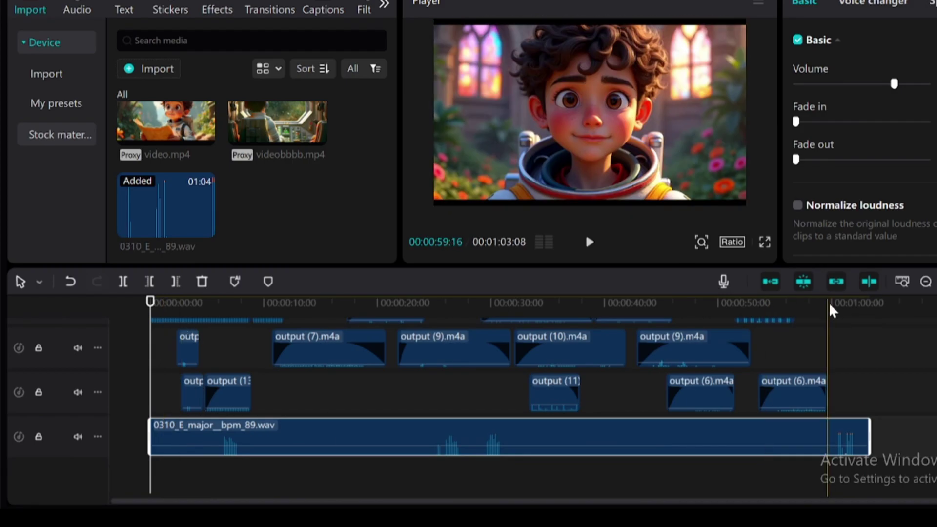
# Step: Split the pitched WAV at 1:00 and set the end clip's volume to -3.5dB
pyautogui.click(832, 311)
pyautogui.scroll(3, 832, 310)
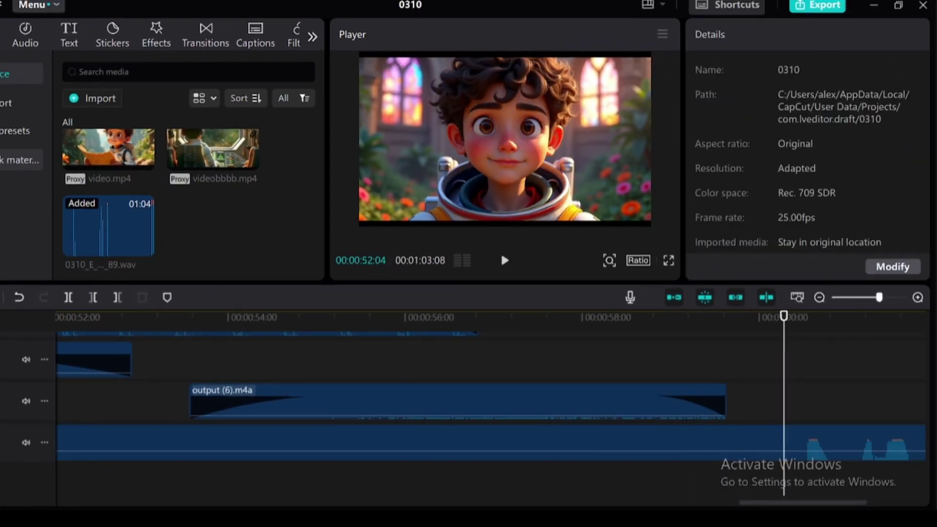
pyautogui.click(774, 445)
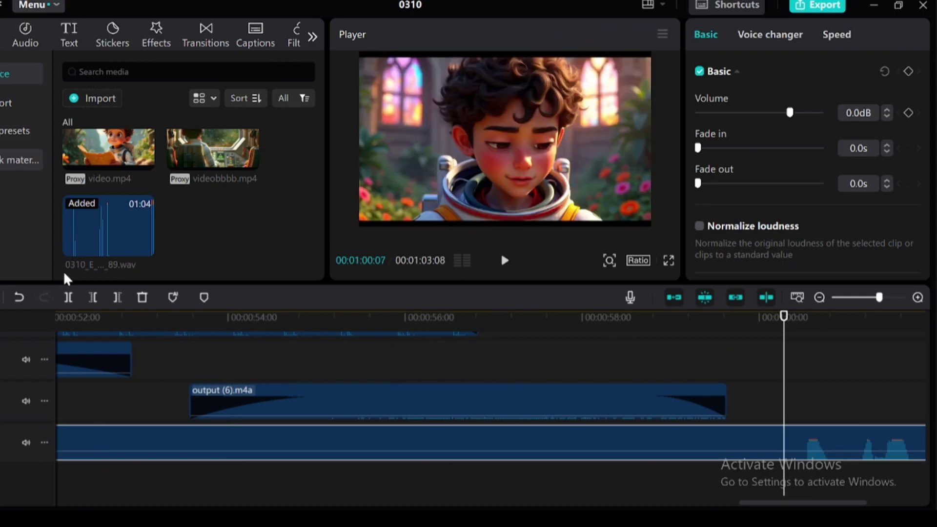
pyautogui.click(68, 297)
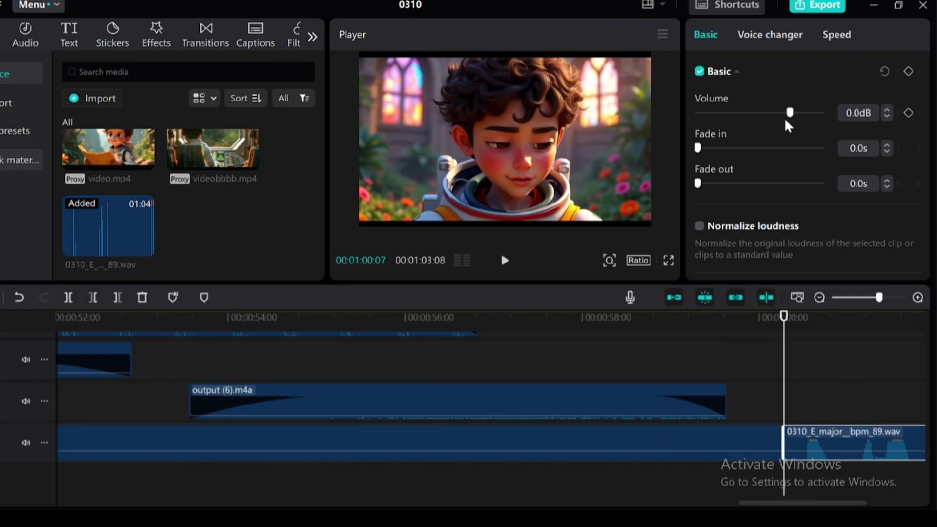
pyautogui.moveTo(788, 114); pyautogui.dragTo(785, 113)
pyautogui.click(504, 260)
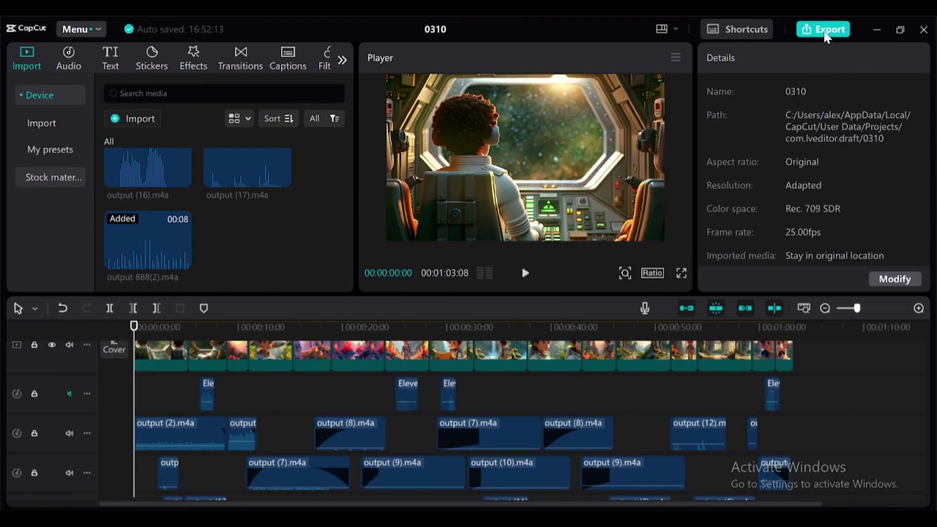
# Step: Export 0310 as a 1080P HEVC MP4 at 25fps with separate audio export off
pyautogui.click(823, 29)
pyautogui.click(508, 166)
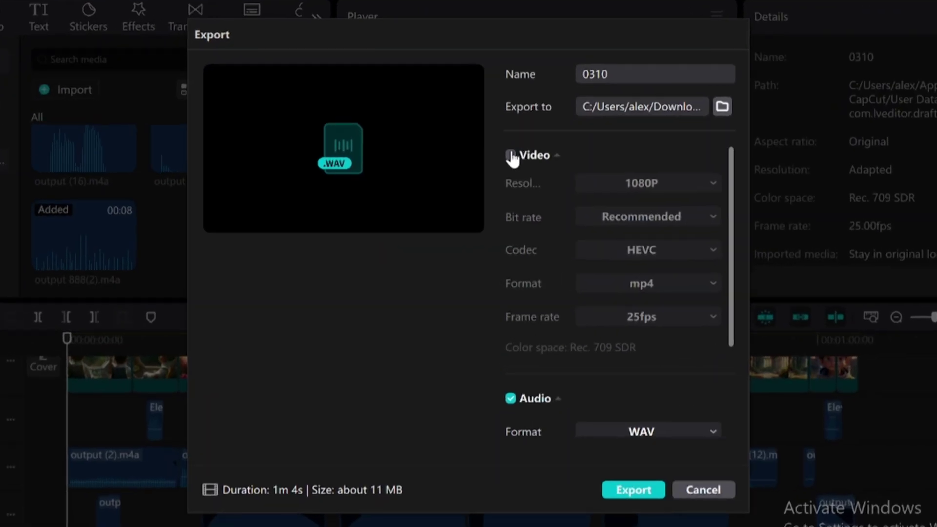
pyautogui.click(511, 156)
pyautogui.click(510, 398)
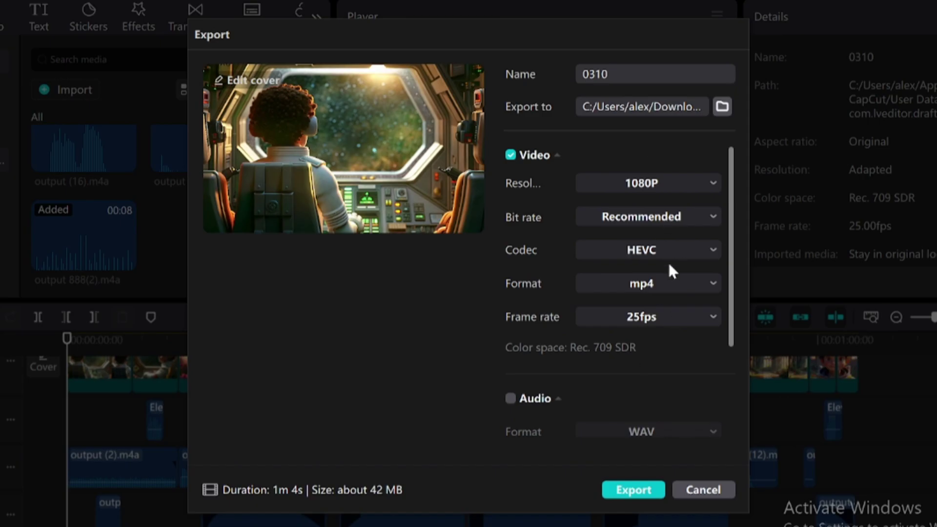
pyautogui.click(634, 490)
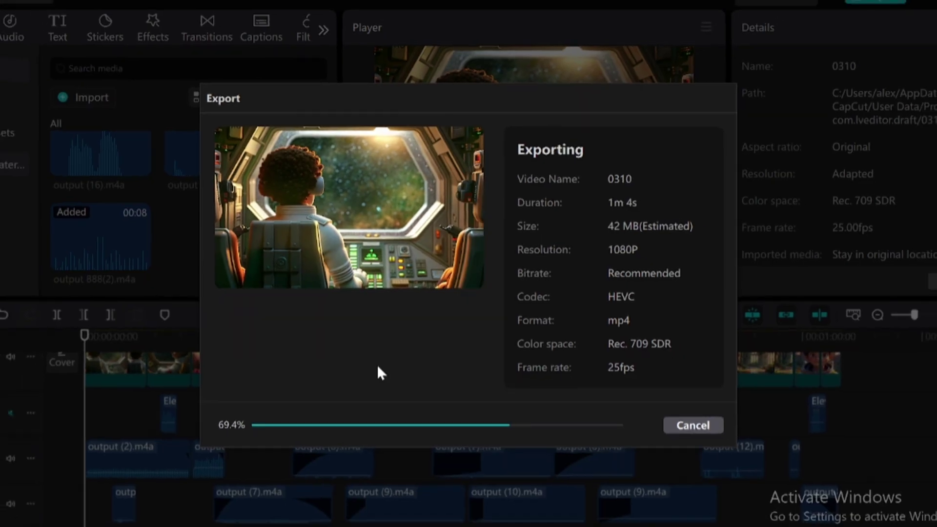